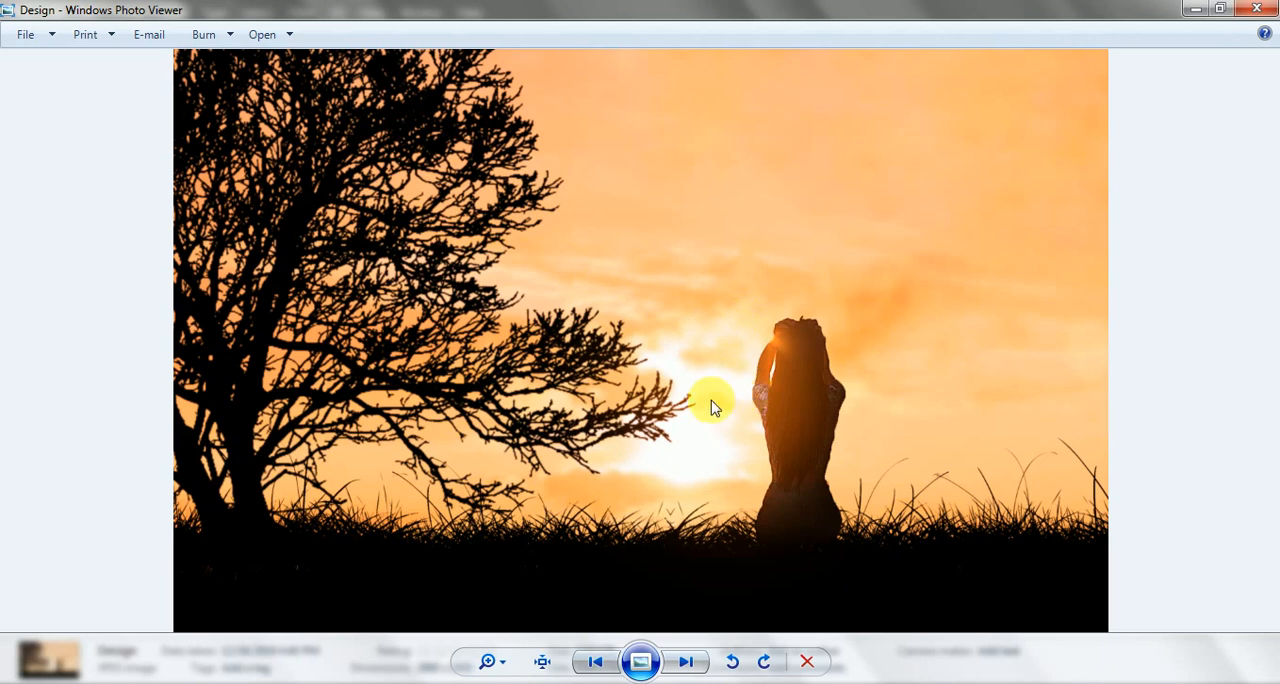
Examine the reference Design sunset silhouette image, then close the viewer.
{"action": "scroll", "coordinate": [711, 400], "scroll_direction": "up", "scroll_amount": 5}
{"action": "left_click_drag", "start_coordinate": [713, 401], "coordinate": [705, 281]}
{"action": "scroll", "coordinate": [703, 280], "scroll_direction": "down", "scroll_amount": 5}
{"action": "left_click", "coordinate": [1257, 12]}
Switch to Photoshop and create a new 1920 × 1080 pixel document at 300 pixels/inch.
{"action": "left_click", "coordinate": [414, 401]}
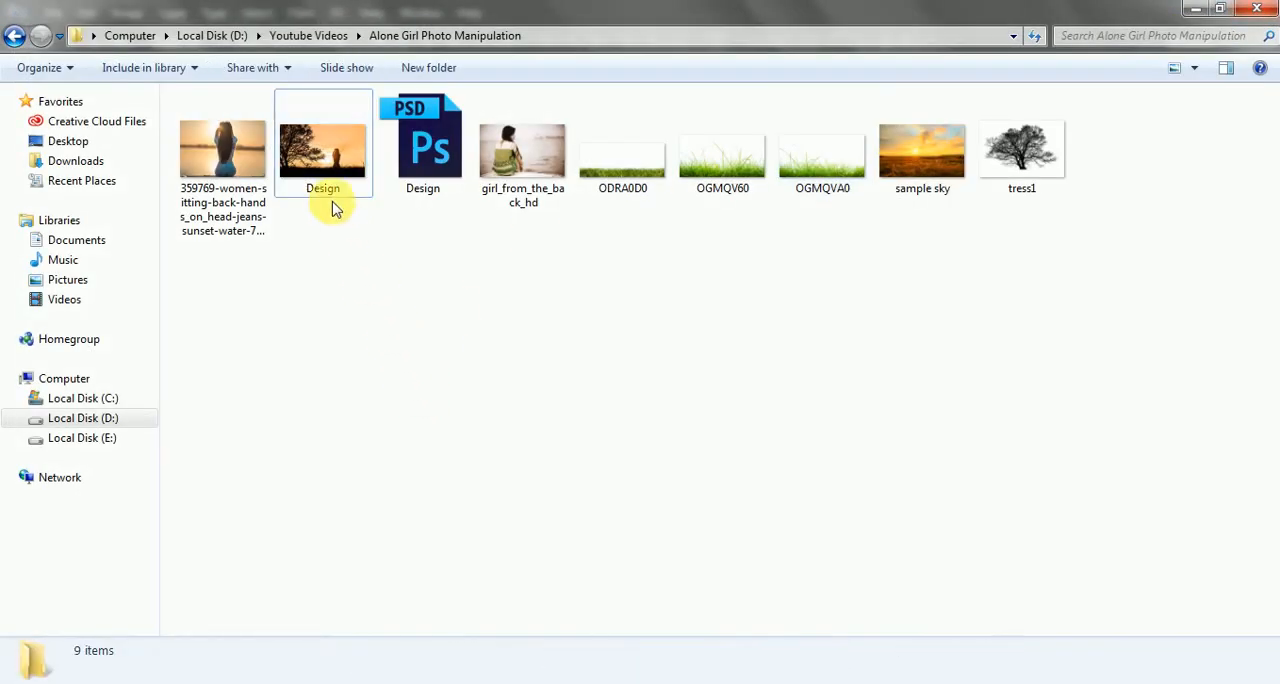
{"action": "left_click", "coordinate": [190, 682]}
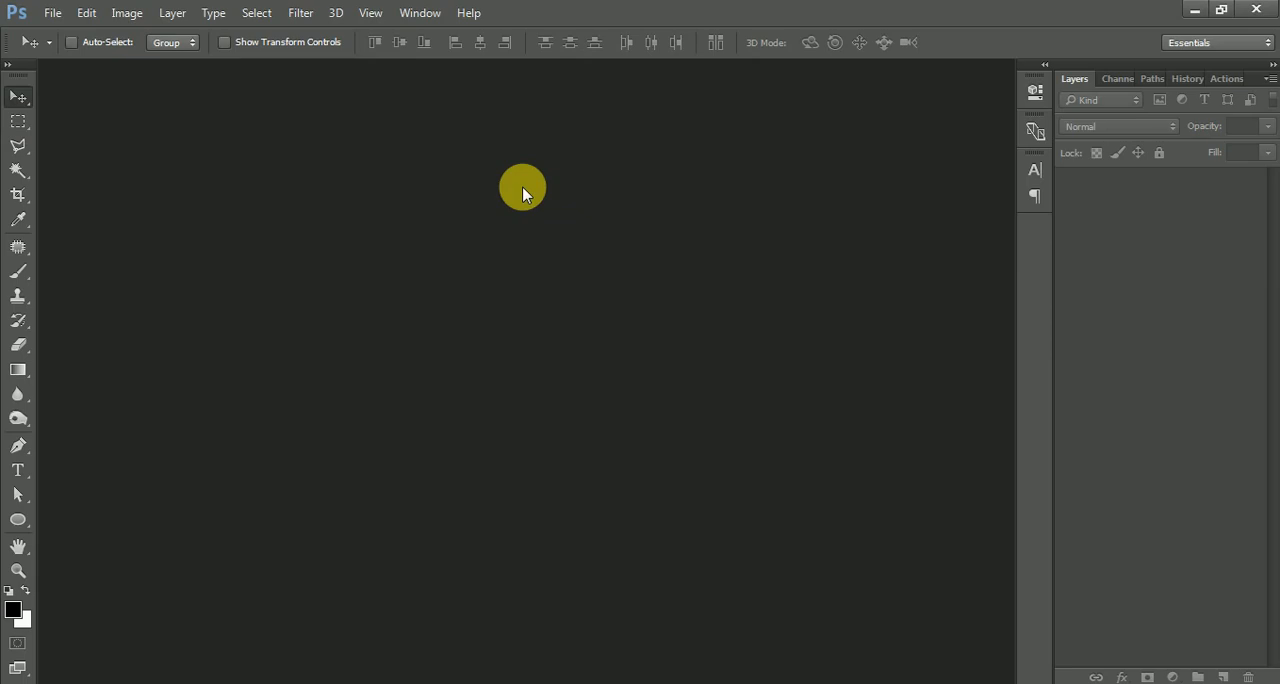
{"action": "left_click", "coordinate": [52, 12]}
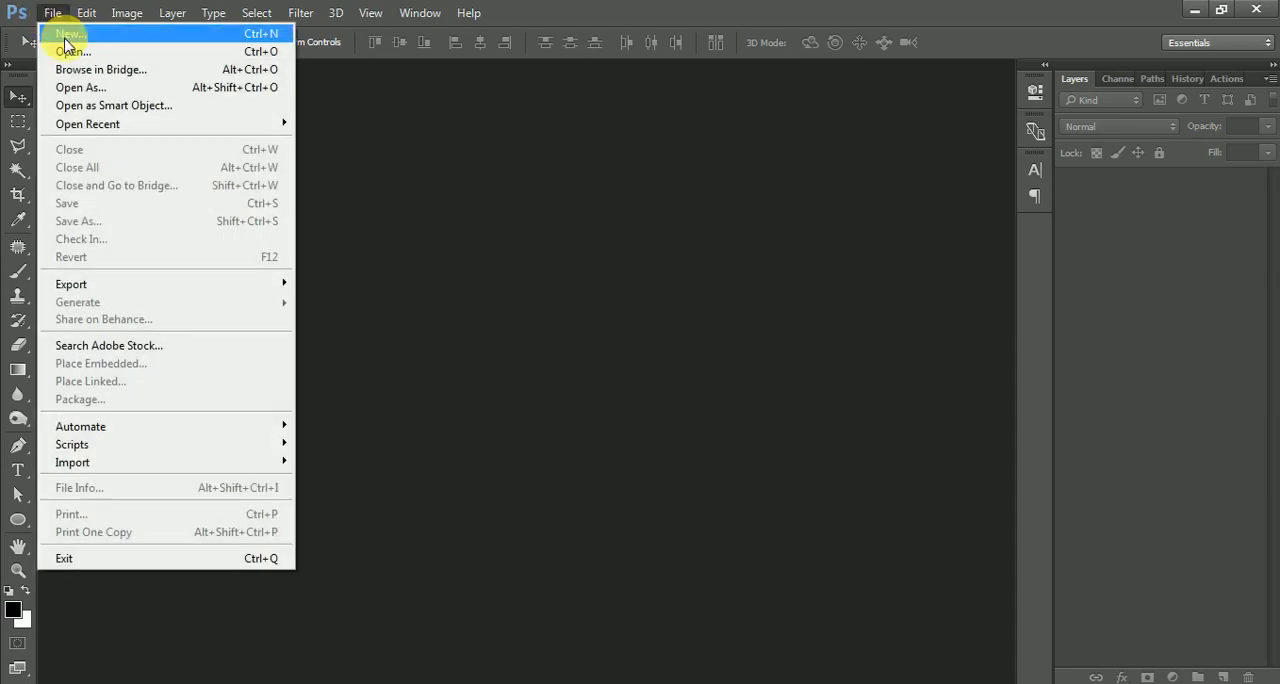
{"action": "left_click", "coordinate": [66, 38]}
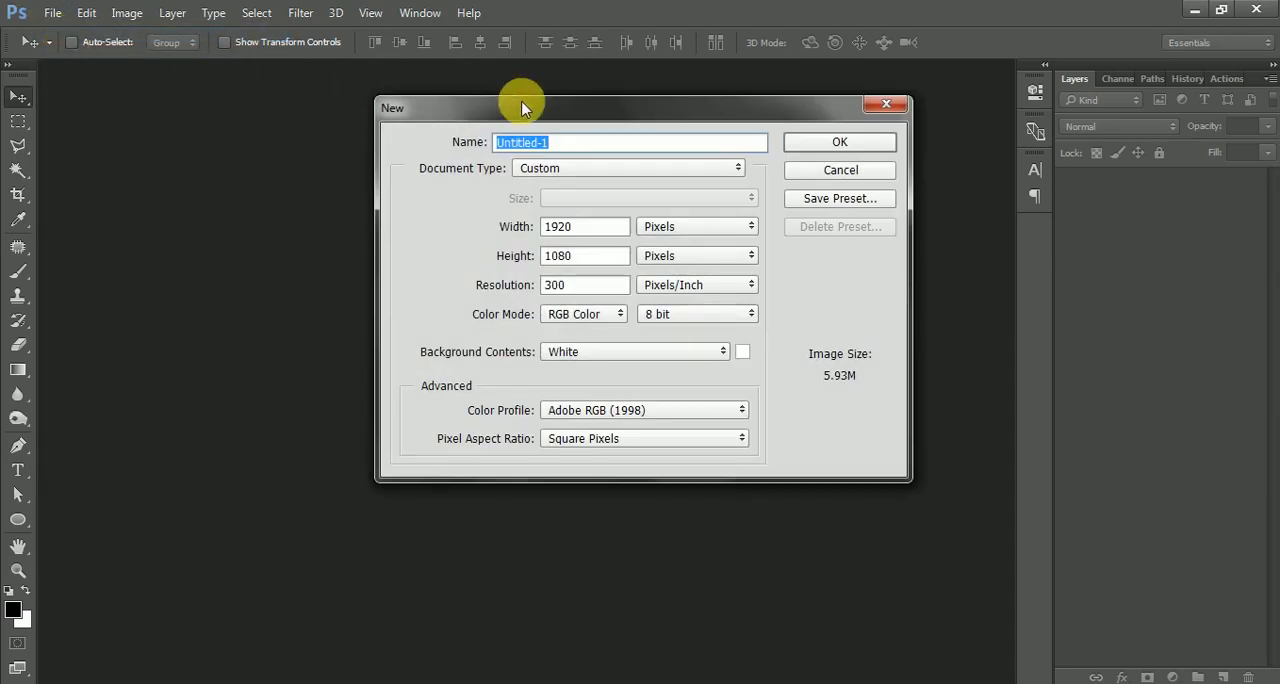
{"action": "left_click", "coordinate": [866, 143]}
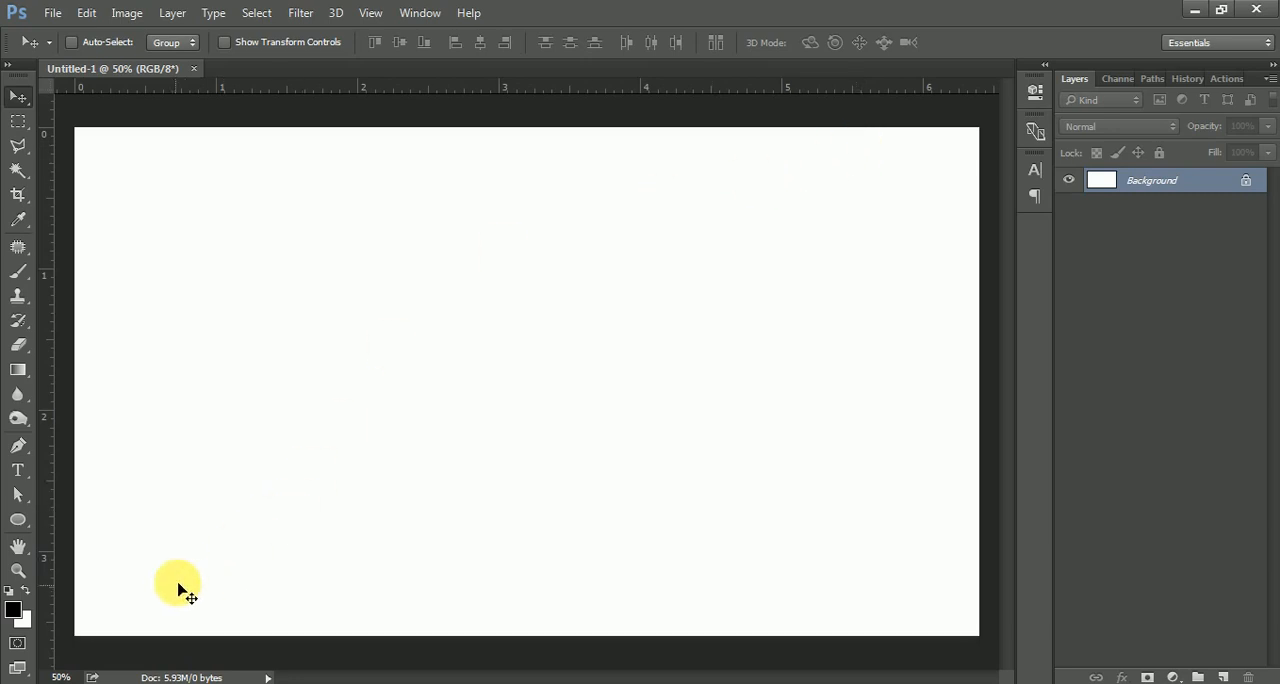
Open the ODRA0D0 grass image and move it into the new document as a layer.
{"action": "key", "text": "alt+Tab"}
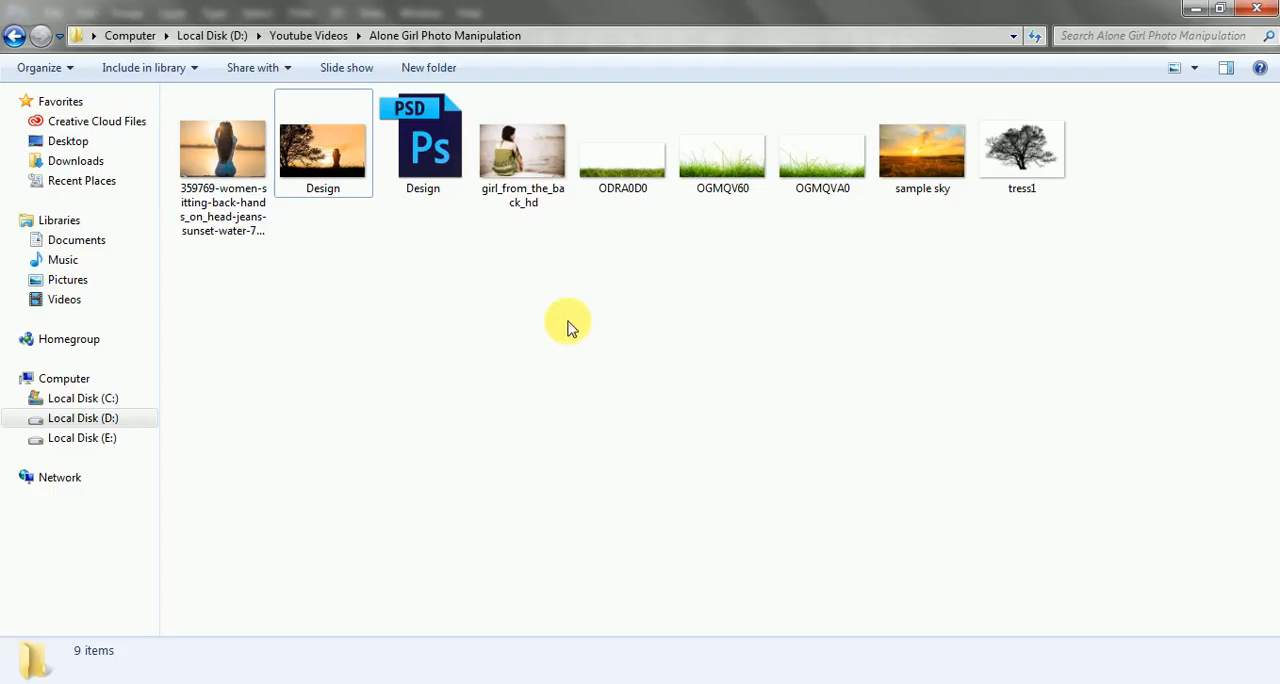
{"action": "left_click_drag", "start_coordinate": [618, 170], "coordinate": [677, 9]}
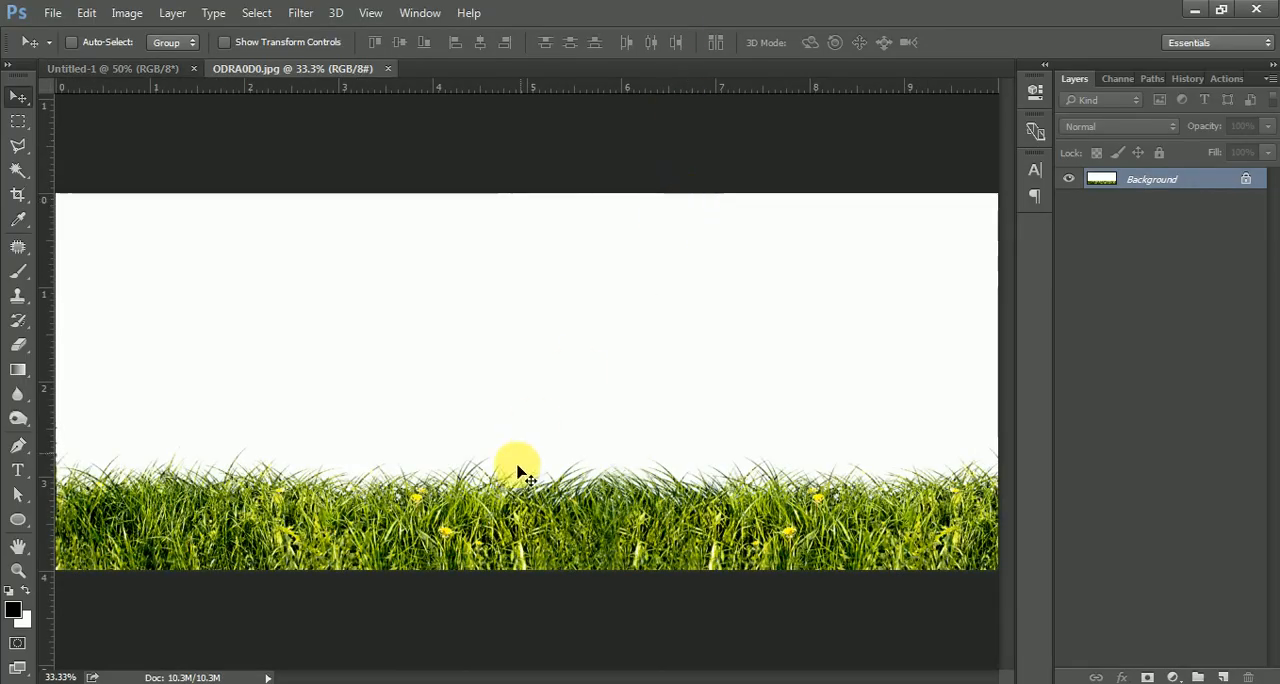
{"action": "left_click_drag", "start_coordinate": [514, 466], "coordinate": [517, 517]}
{"action": "scroll", "coordinate": [503, 354], "scroll_direction": "down", "scroll_amount": 2}
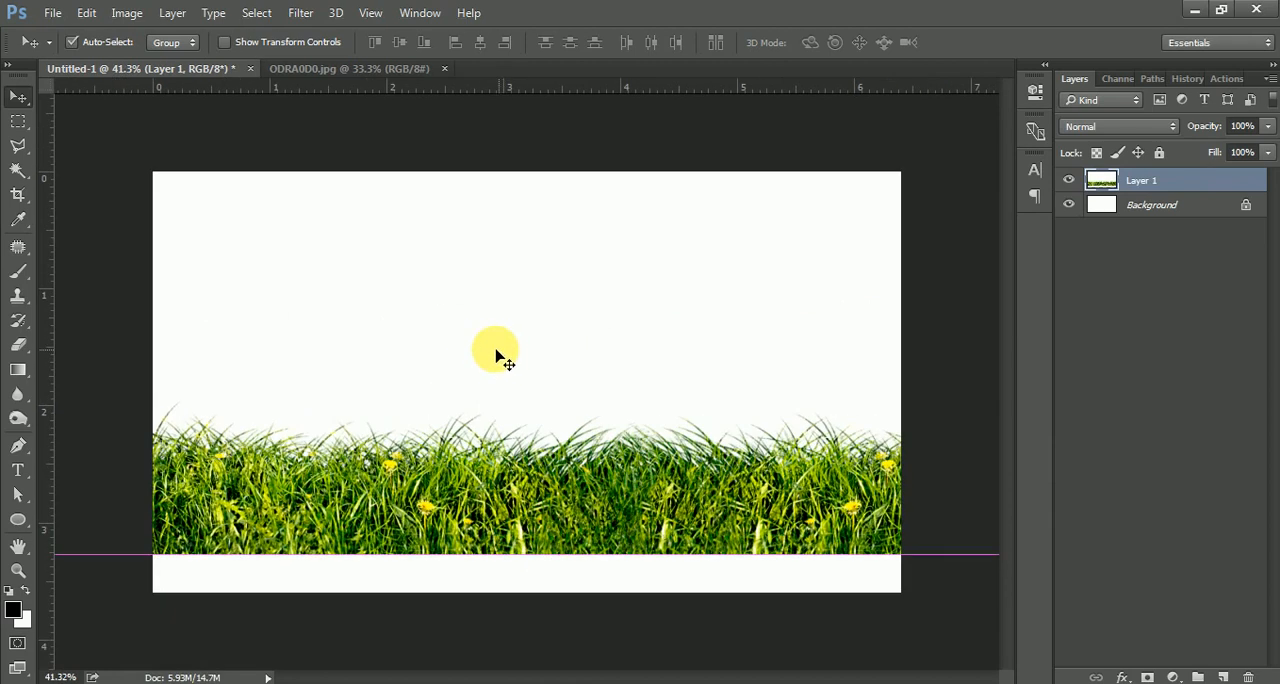
Free-transform the grass layer, scaling and positioning it along the bottom edge of the canvas.
{"action": "key", "text": "ctrl+t"}
{"action": "scroll", "coordinate": [466, 338], "scroll_direction": "down", "scroll_amount": 3}
{"action": "left_click_drag", "start_coordinate": [220, 223], "coordinate": [330, 266]}
{"action": "left_click_drag", "start_coordinate": [452, 356], "coordinate": [455, 419]}
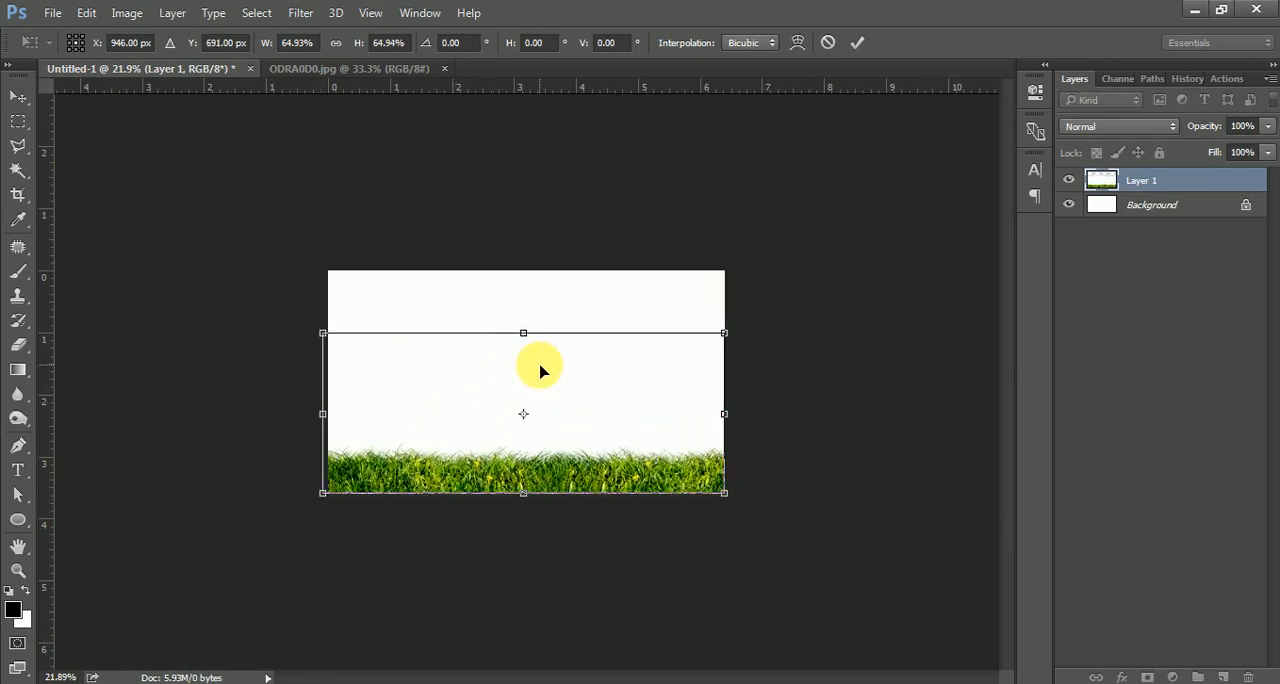
{"action": "key", "text": "Return"}
Hide the Background layer and delete the grass layer's white backdrop using a Color Range selection at fuzziness 84.
{"action": "scroll", "coordinate": [537, 441], "scroll_direction": "up", "scroll_amount": 3}
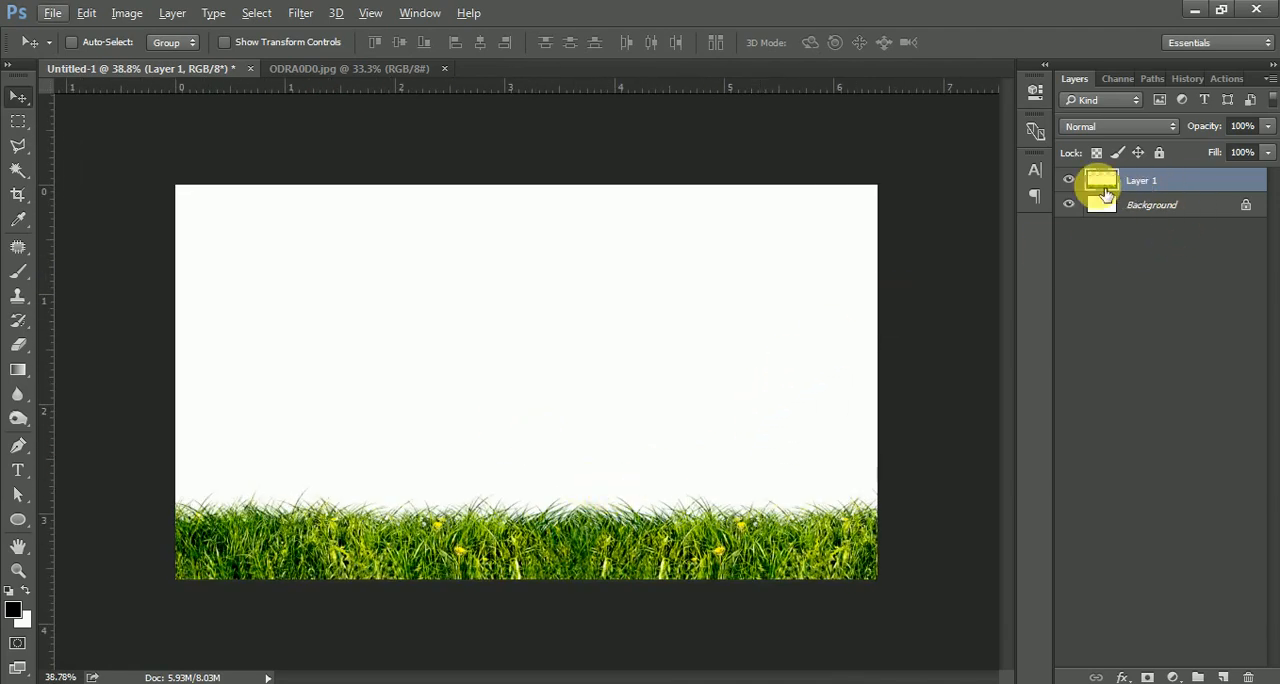
{"action": "left_click", "coordinate": [1069, 204]}
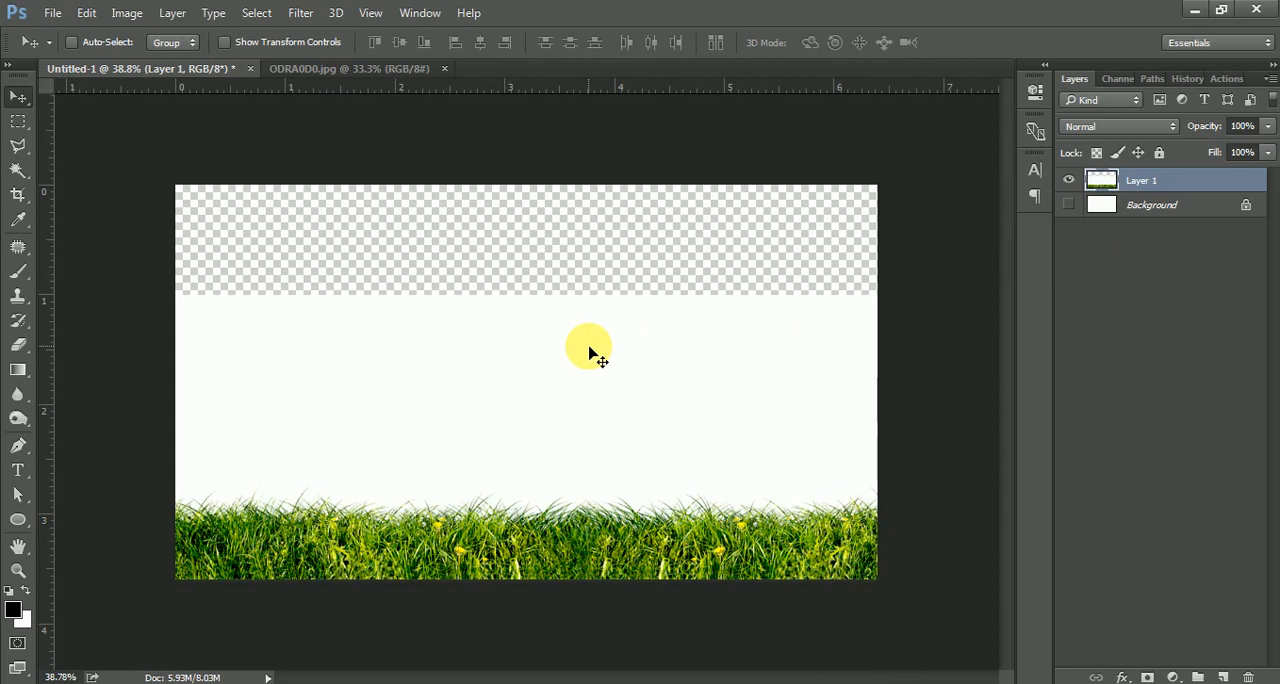
{"action": "left_click", "coordinate": [126, 14]}
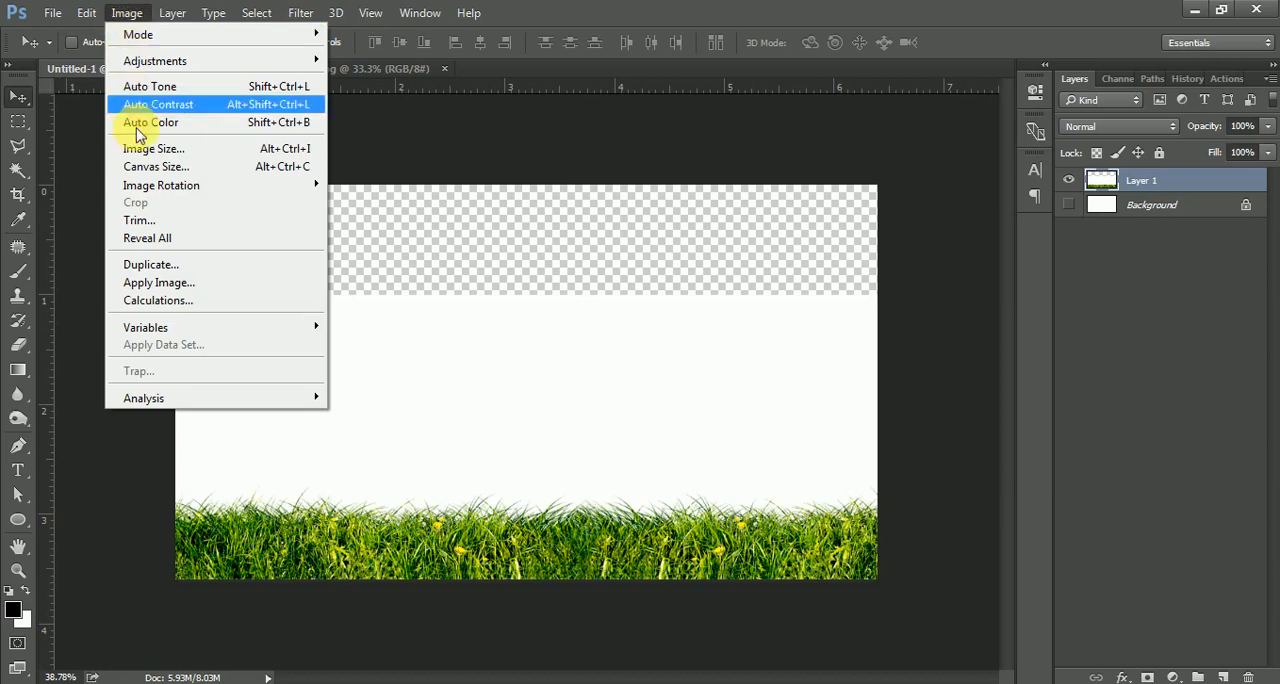
{"action": "mouse_move", "coordinate": [251, 10]}
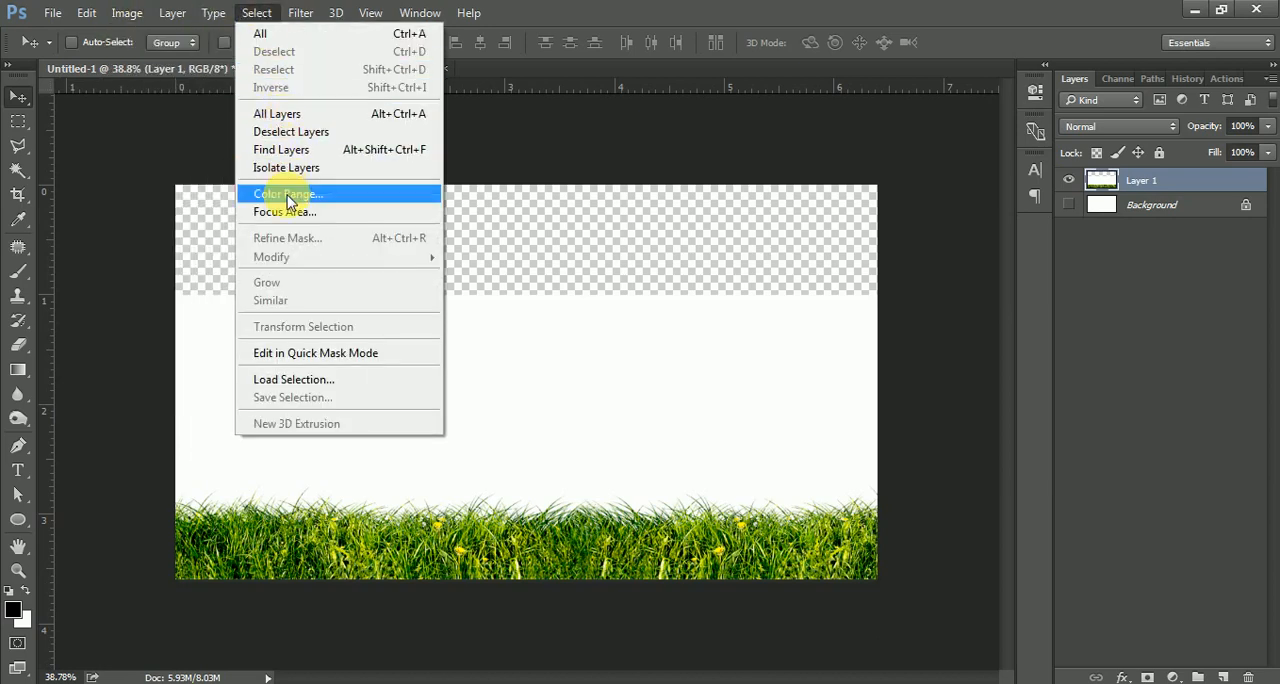
{"action": "left_click", "coordinate": [290, 195]}
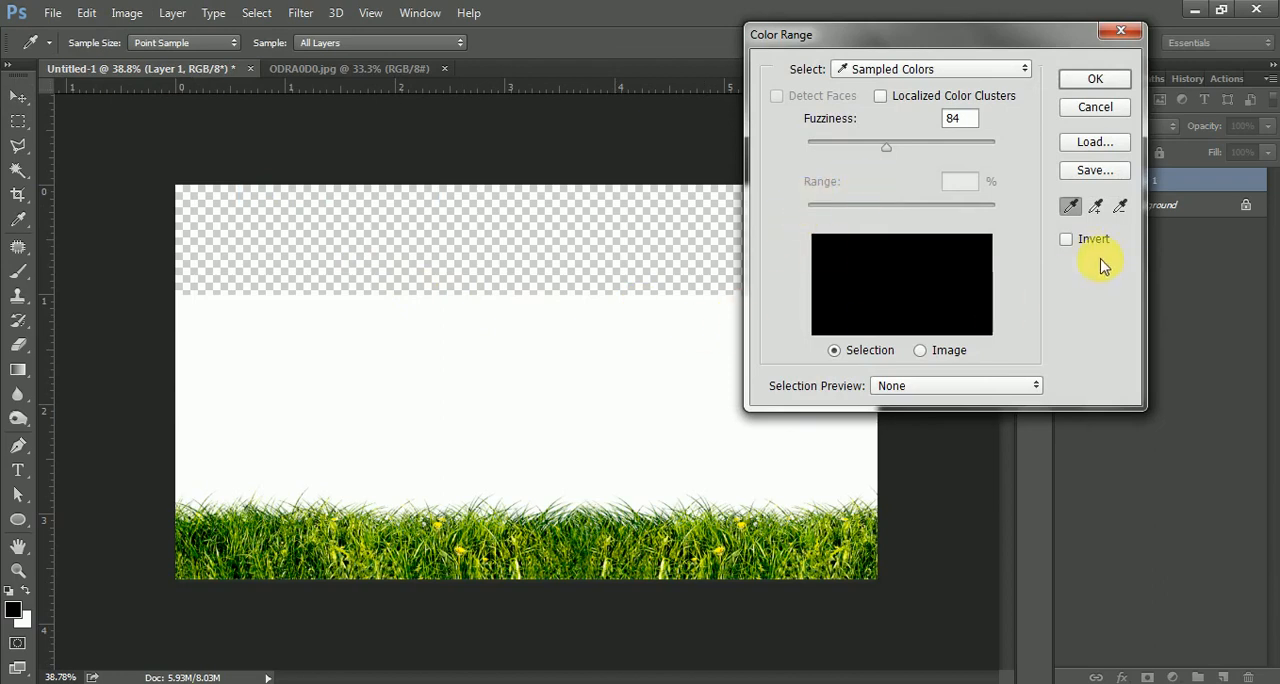
{"action": "left_click", "coordinate": [550, 376]}
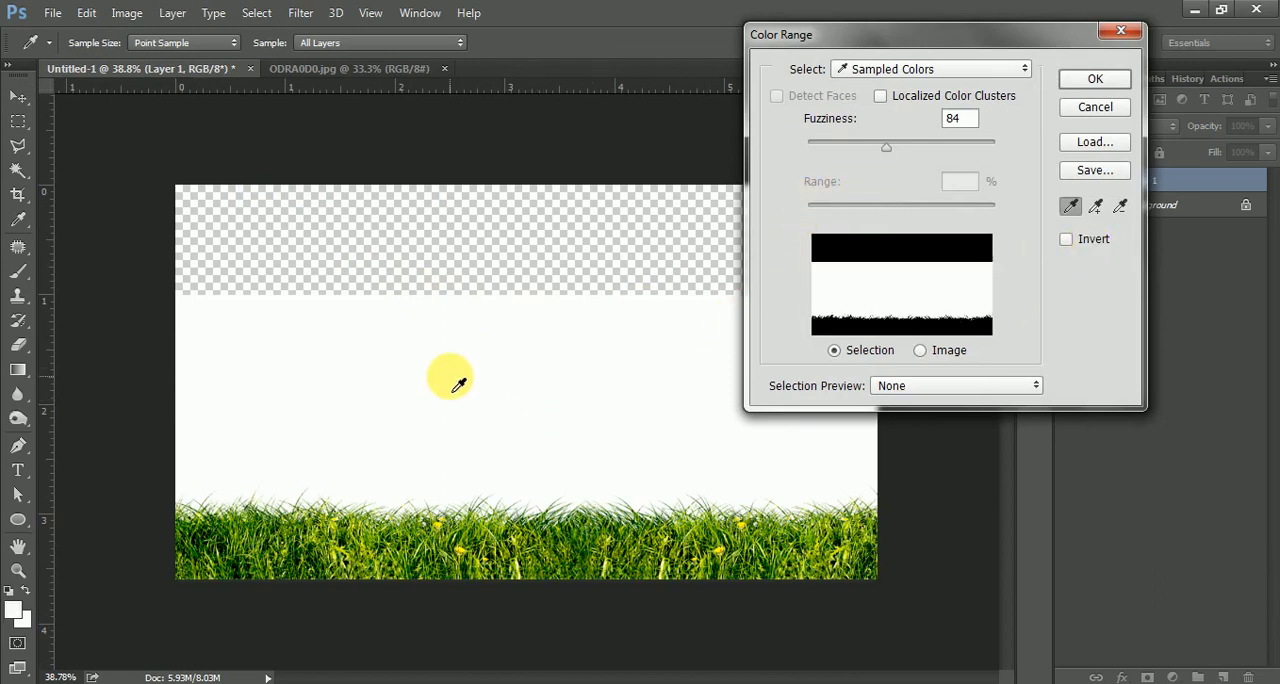
{"action": "left_click", "coordinate": [1097, 82]}
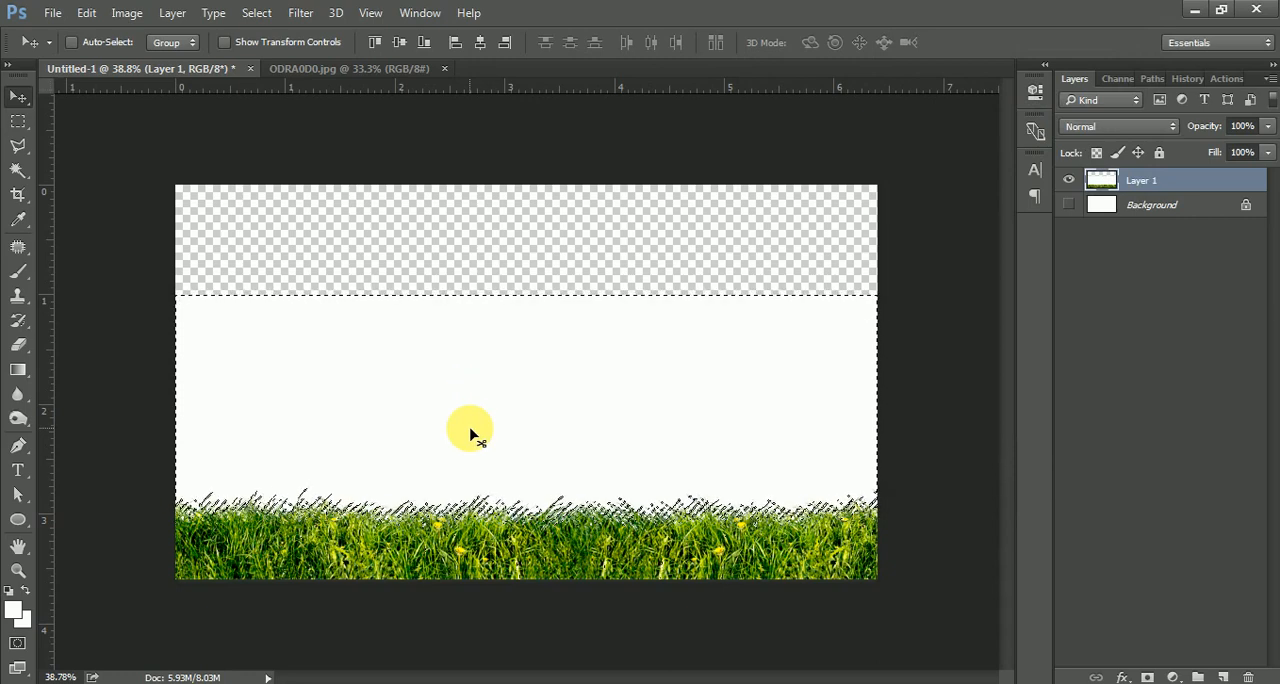
{"action": "key", "text": "Delete"}
{"action": "key", "text": "ctrl+d"}
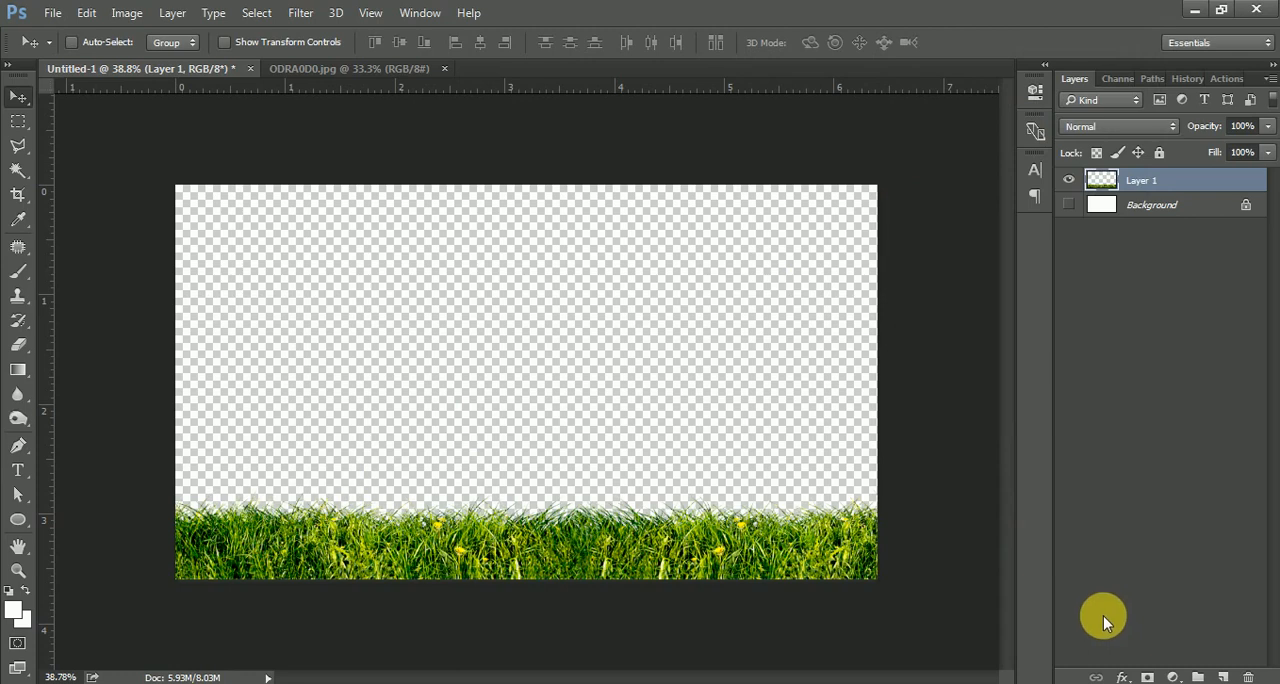
Apply a black Color Overlay at 100% opacity to the grass layer.
{"action": "left_click", "coordinate": [1173, 677]}
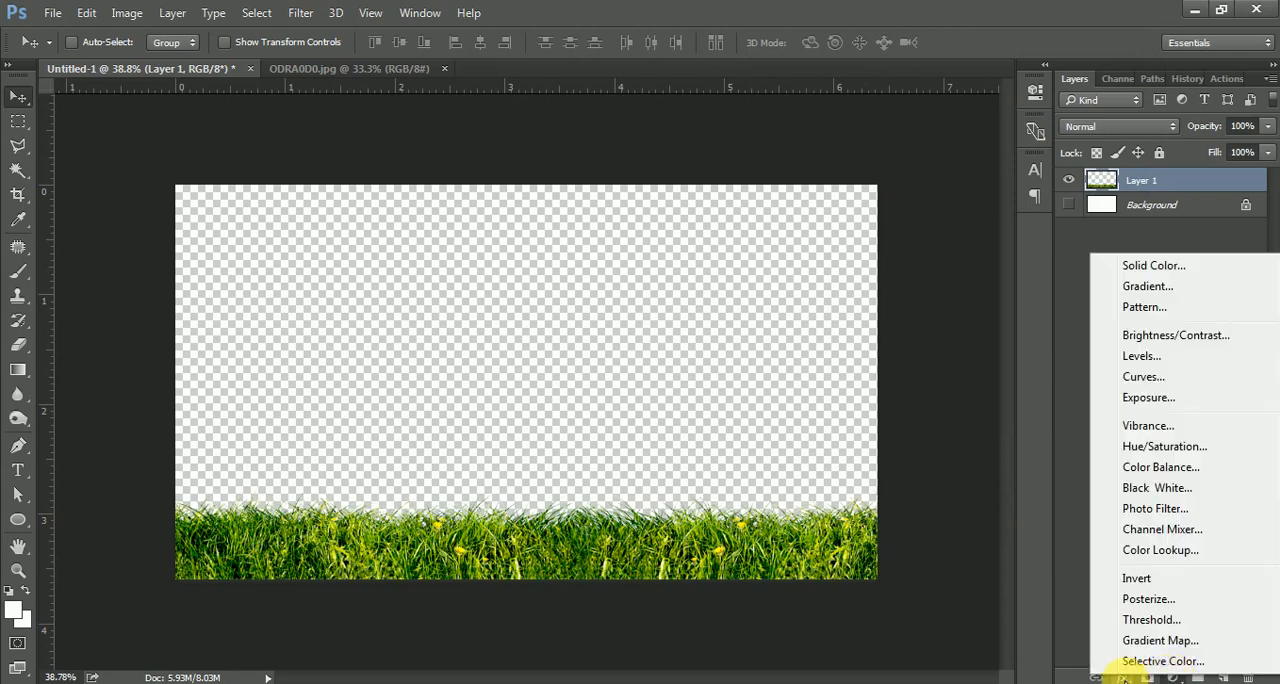
{"action": "left_click", "coordinate": [1124, 678]}
{"action": "left_click", "coordinate": [1125, 678]}
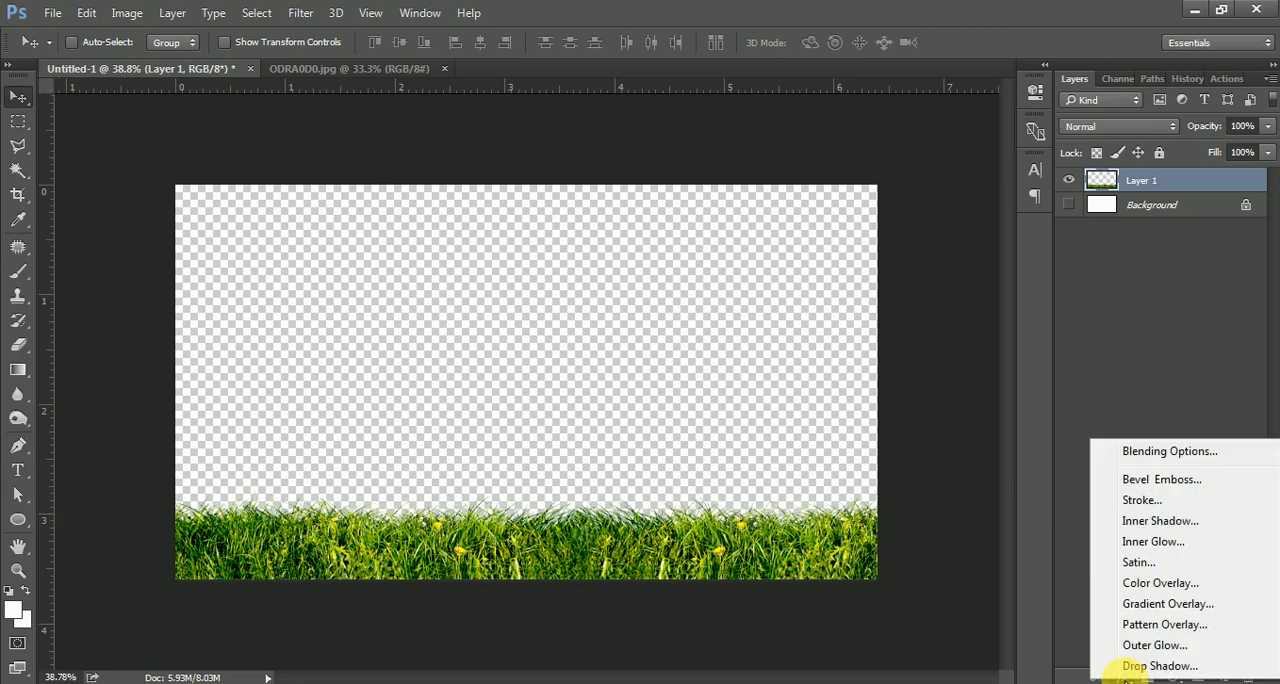
{"action": "left_click", "coordinate": [1157, 588]}
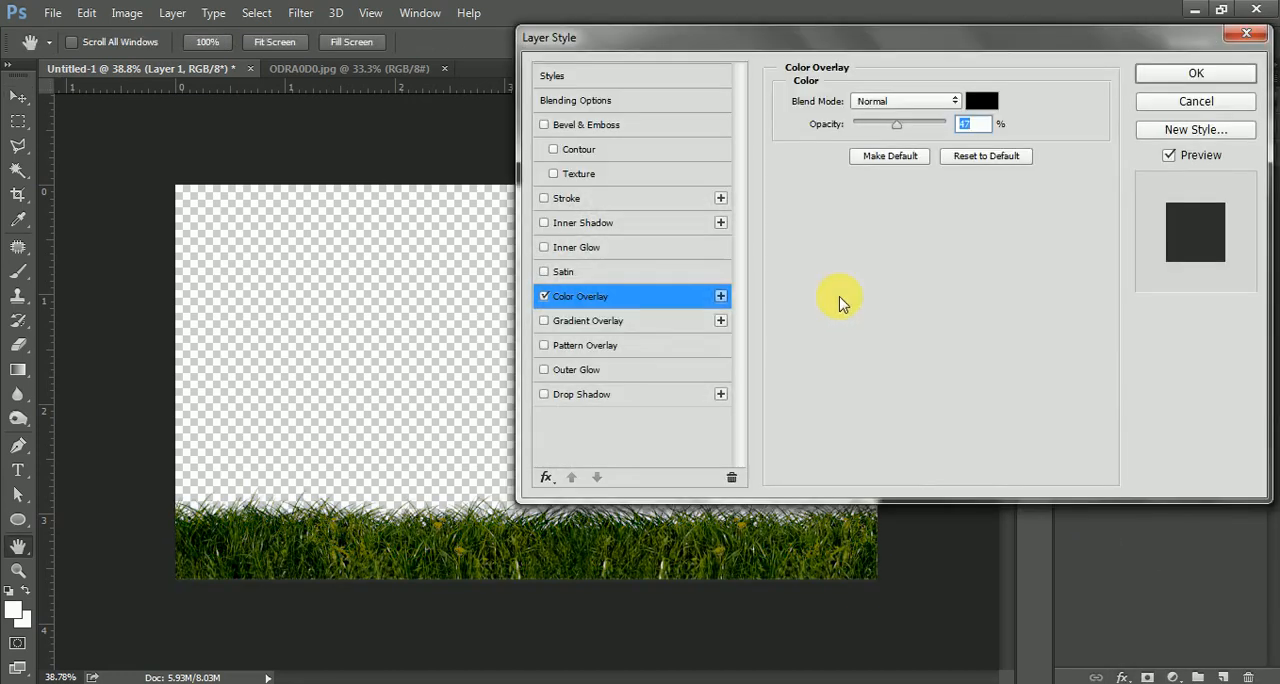
{"action": "left_click", "coordinate": [983, 103]}
{"action": "left_click_drag", "start_coordinate": [834, 194], "coordinate": [686, 394]}
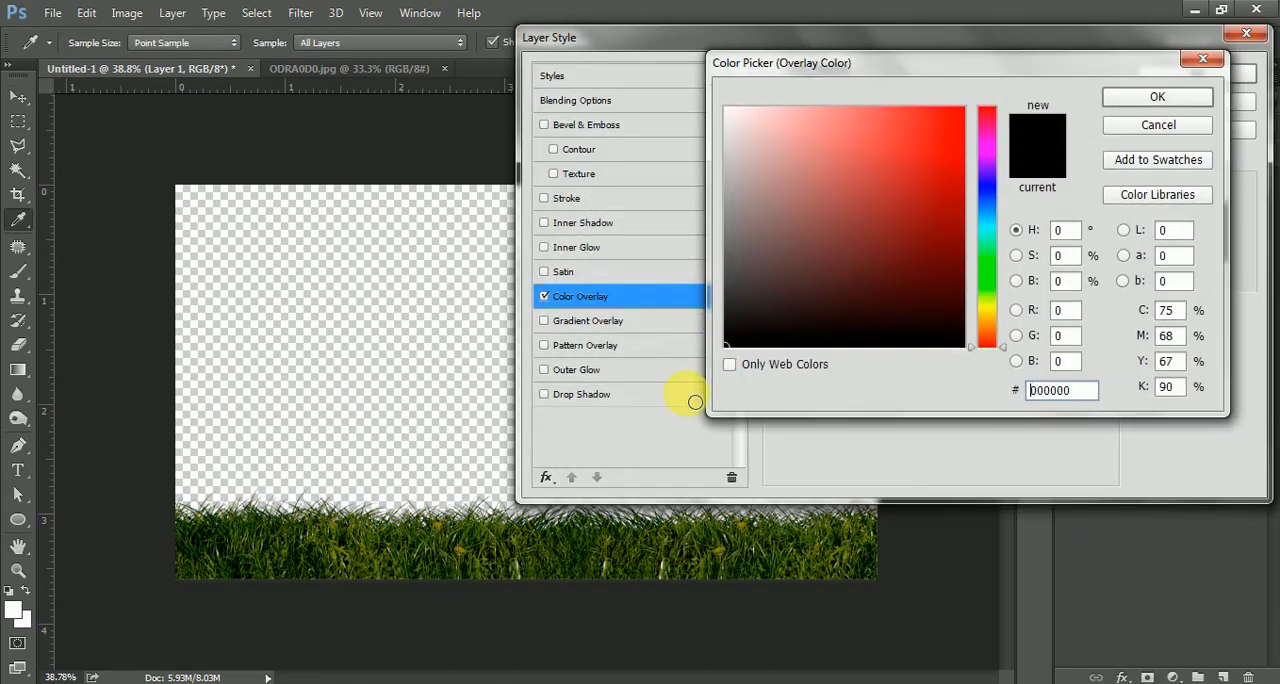
{"action": "left_click", "coordinate": [1143, 100]}
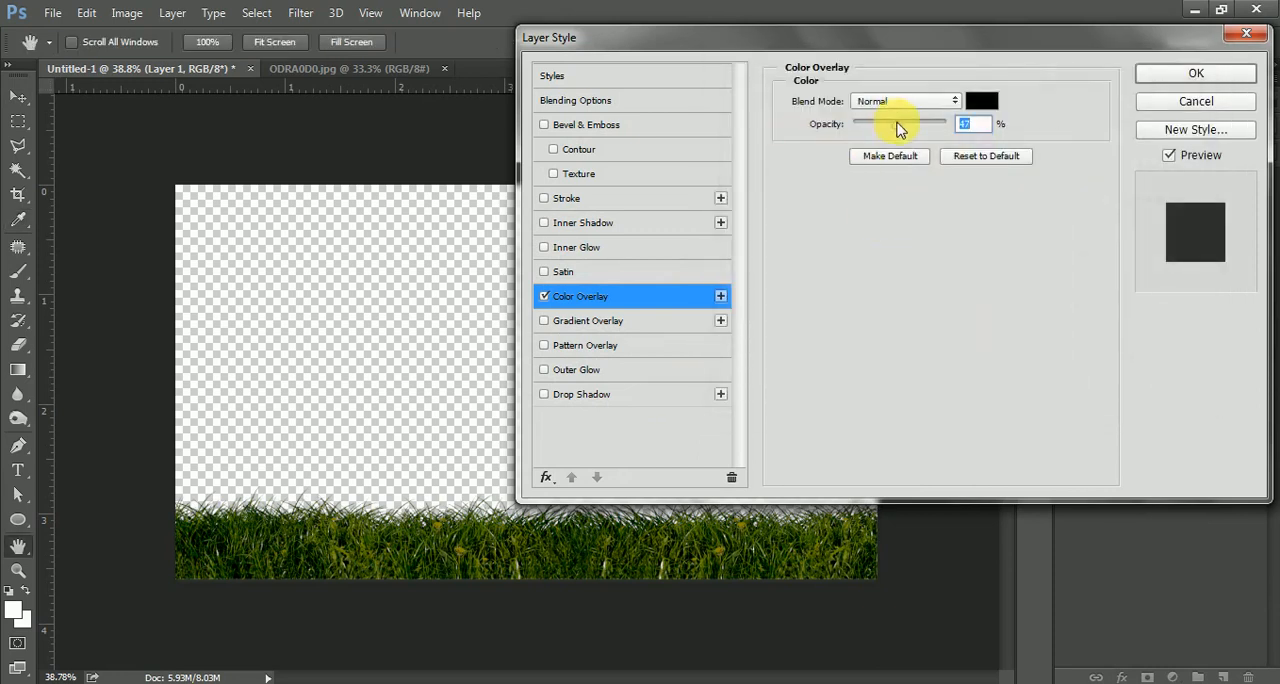
{"action": "left_click_drag", "start_coordinate": [899, 128], "coordinate": [1043, 122]}
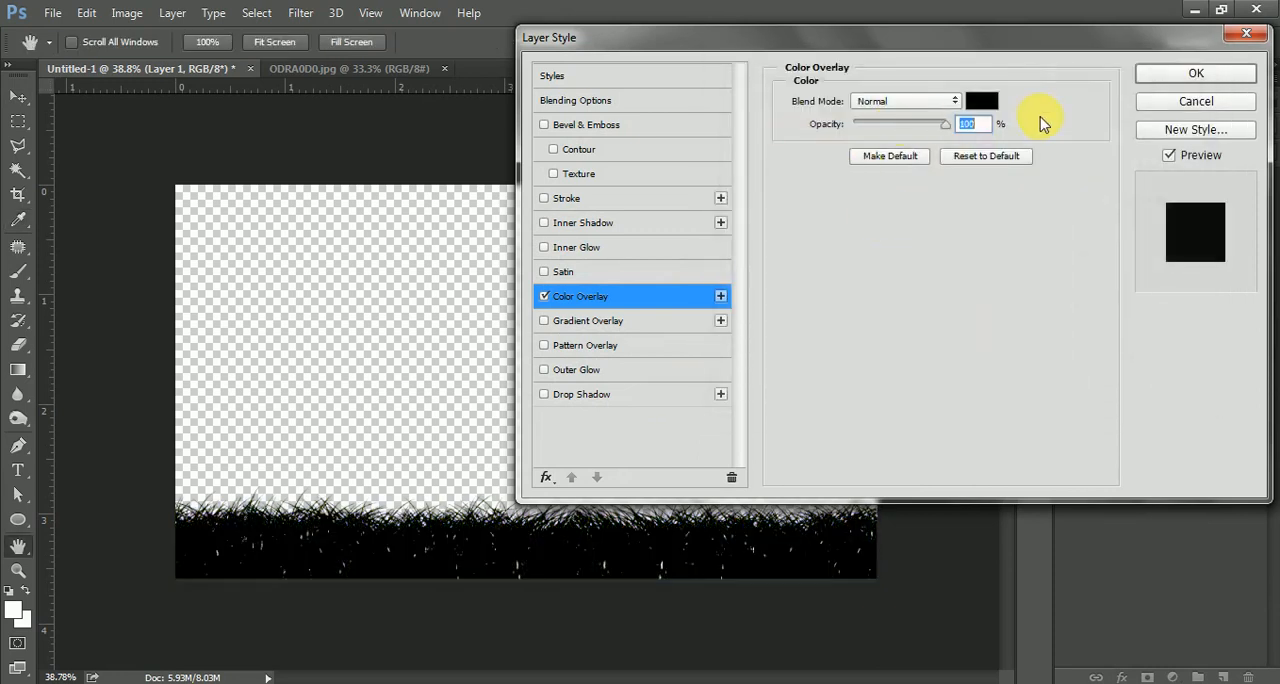
{"action": "left_click", "coordinate": [1198, 75]}
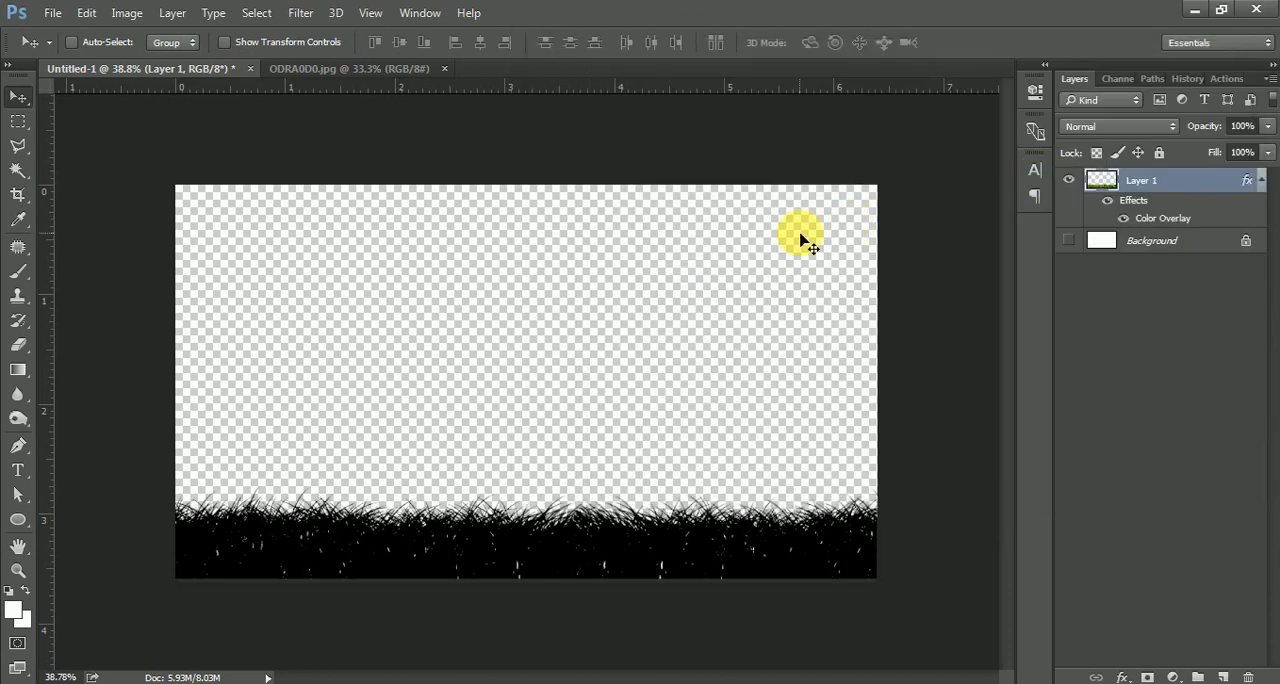
Close the ODRA0D0 document and open the OGMQV60 and OGMQVA0 grass images in Photoshop.
{"action": "left_click", "coordinate": [340, 68]}
{"action": "left_click", "coordinate": [444, 69]}
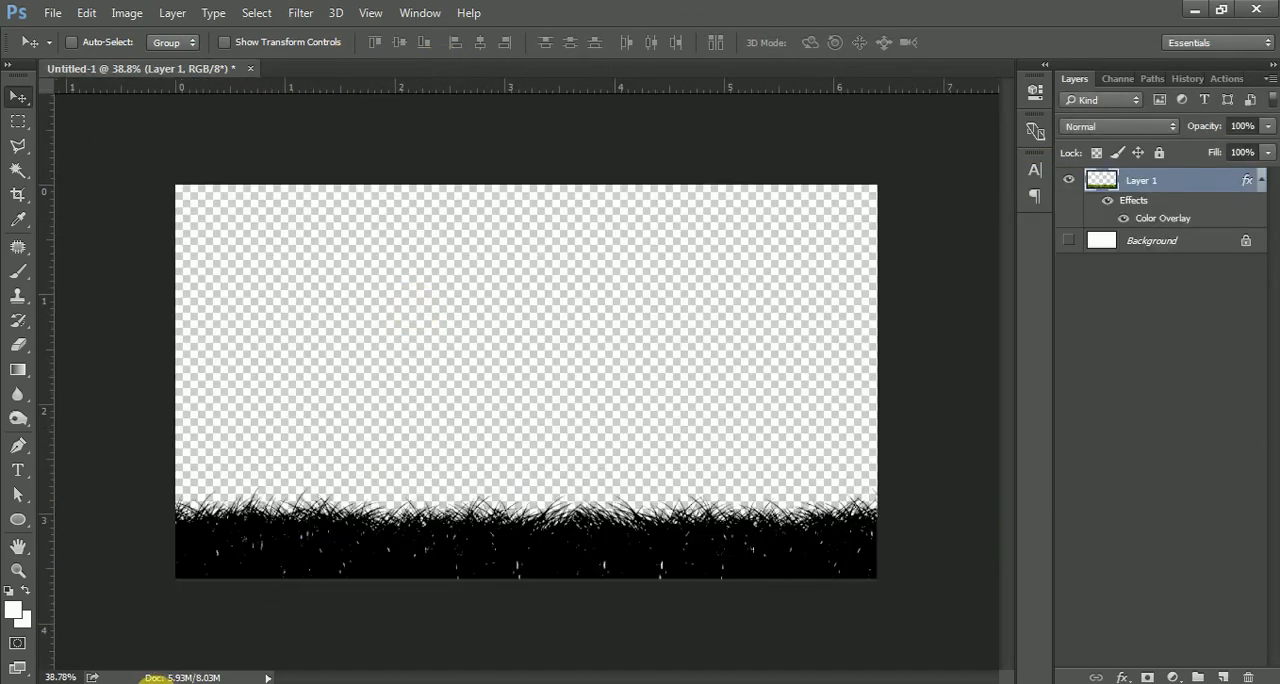
{"action": "left_click", "coordinate": [156, 681]}
{"action": "left_click", "coordinate": [817, 200]}
{"action": "left_click", "coordinate": [737, 171], "text": "ctrl"}
{"action": "left_click_drag", "start_coordinate": [737, 171], "coordinate": [714, 9]}
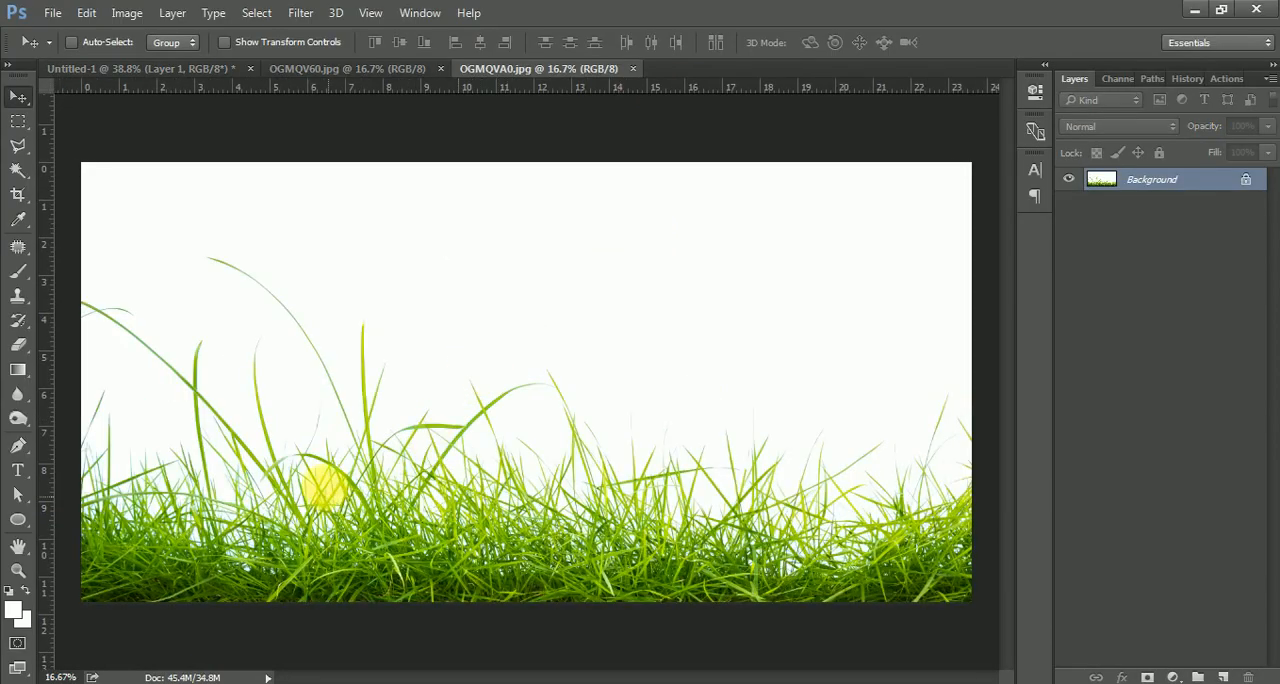
Move the OGMQVA0 grass into the working document, scale it to about 24%, and place it at the lower left.
{"action": "left_click_drag", "start_coordinate": [320, 487], "coordinate": [551, 373]}
{"action": "key", "text": "ctrl+t"}
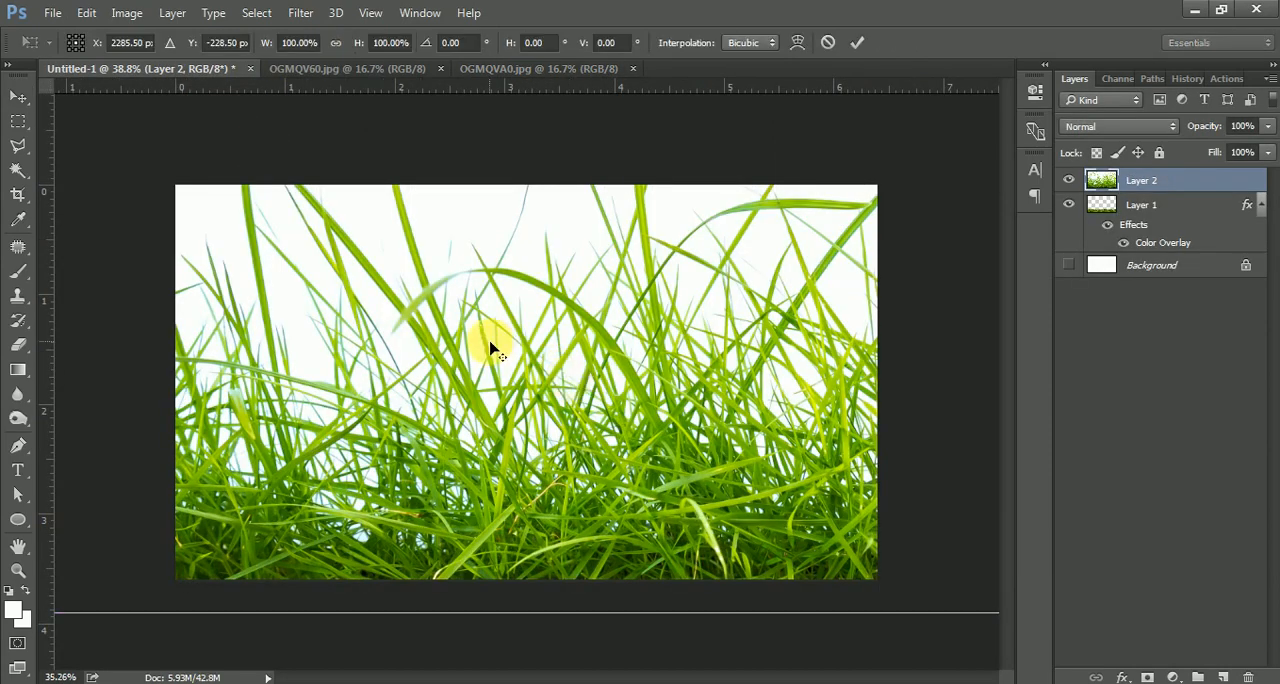
{"action": "key", "text": "ctrl+0"}
{"action": "left_click_drag", "start_coordinate": [233, 505], "coordinate": [598, 330]}
{"action": "left_click_drag", "start_coordinate": [666, 289], "coordinate": [487, 418]}
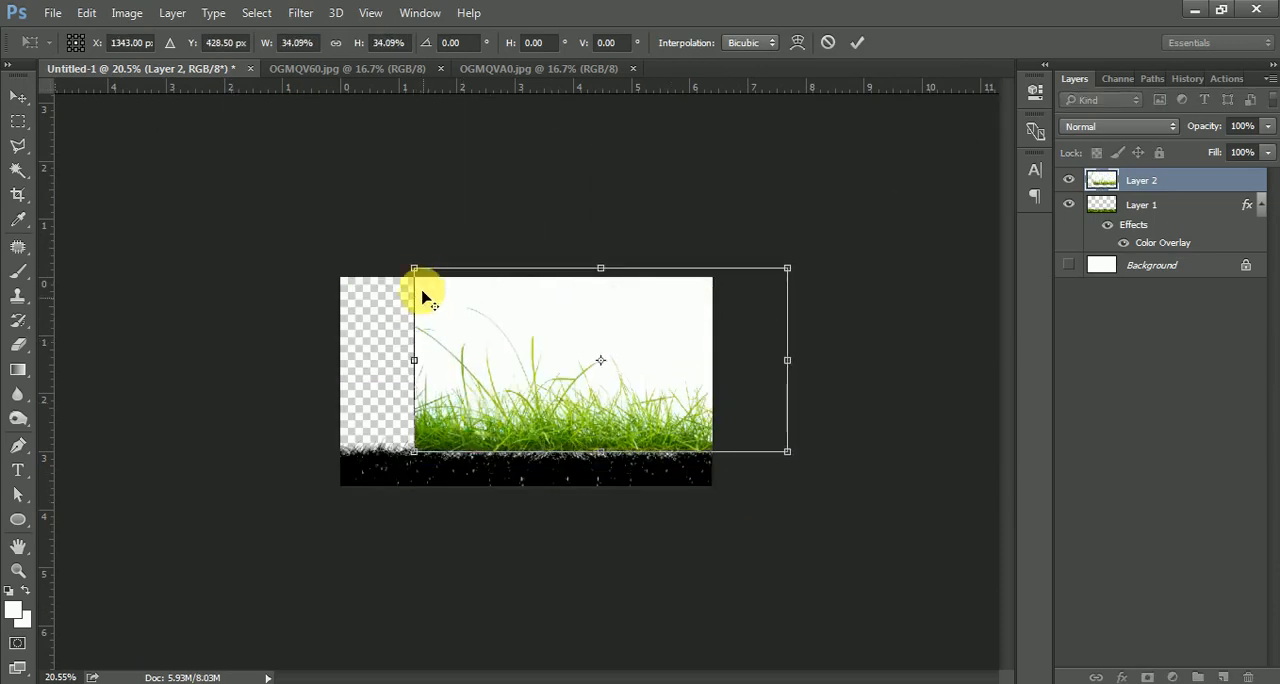
{"action": "left_click_drag", "start_coordinate": [450, 290], "coordinate": [517, 317]}
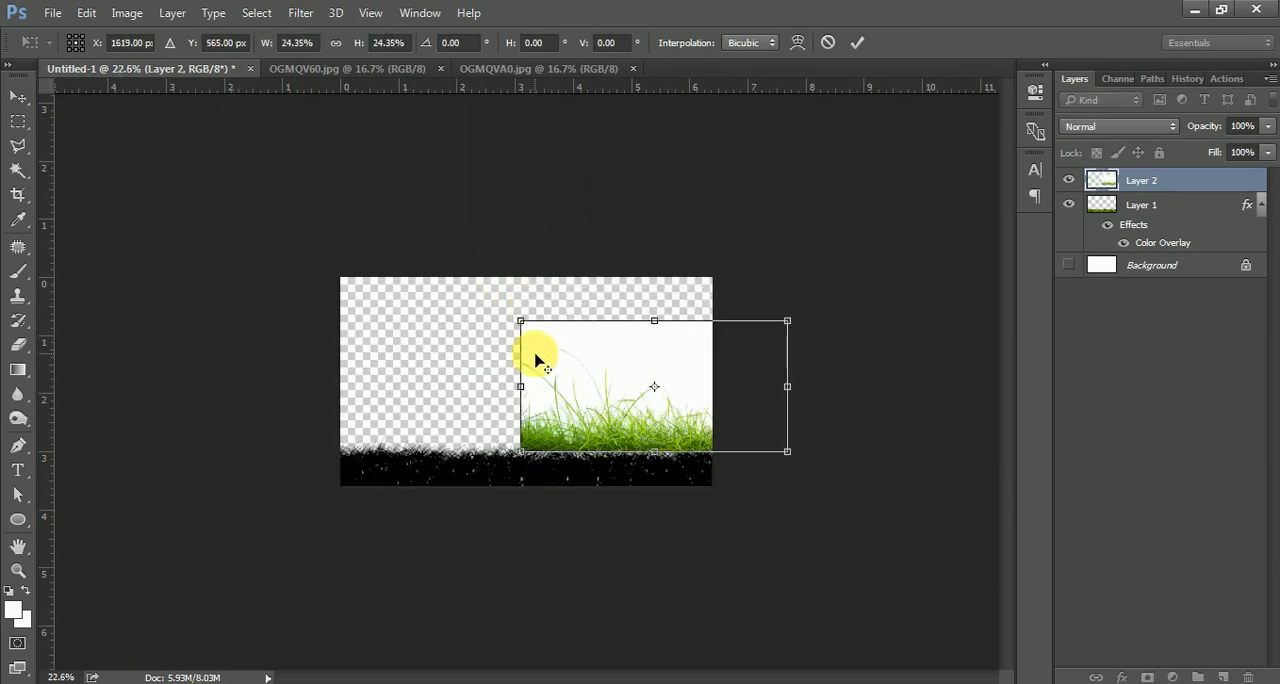
{"action": "key", "text": "ctrl+0"}
{"action": "left_click_drag", "start_coordinate": [590, 388], "coordinate": [404, 345]}
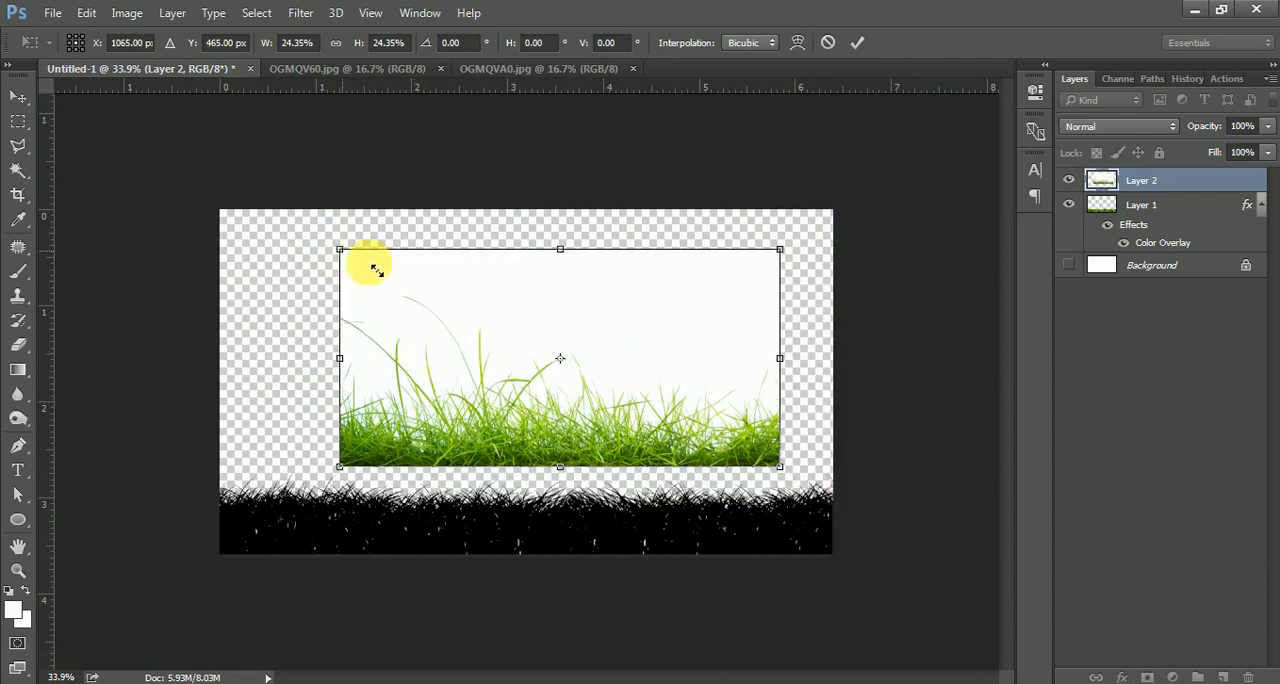
{"action": "left_click_drag", "start_coordinate": [376, 270], "coordinate": [463, 286]}
{"action": "left_click_drag", "start_coordinate": [491, 349], "coordinate": [251, 471]}
{"action": "key", "text": "Return"}
{"action": "scroll", "coordinate": [249, 457], "scroll_direction": "up", "scroll_amount": 3}
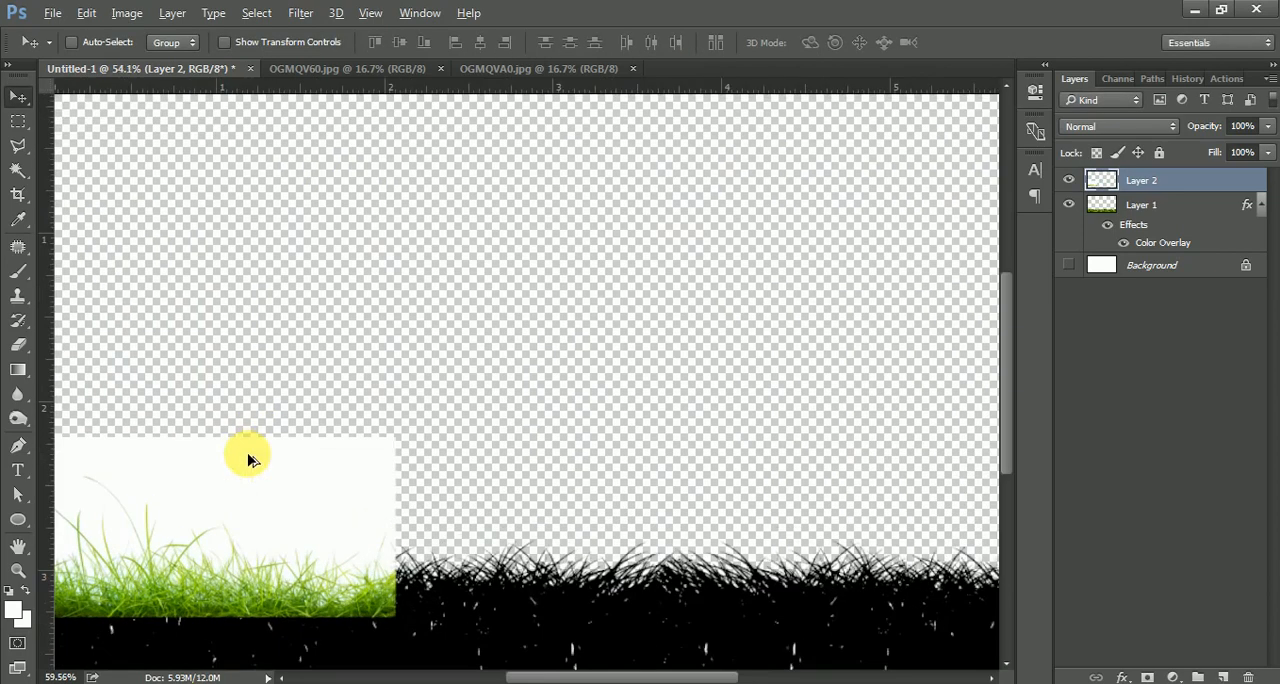
{"action": "left_click_drag", "start_coordinate": [371, 463], "coordinate": [471, 411]}
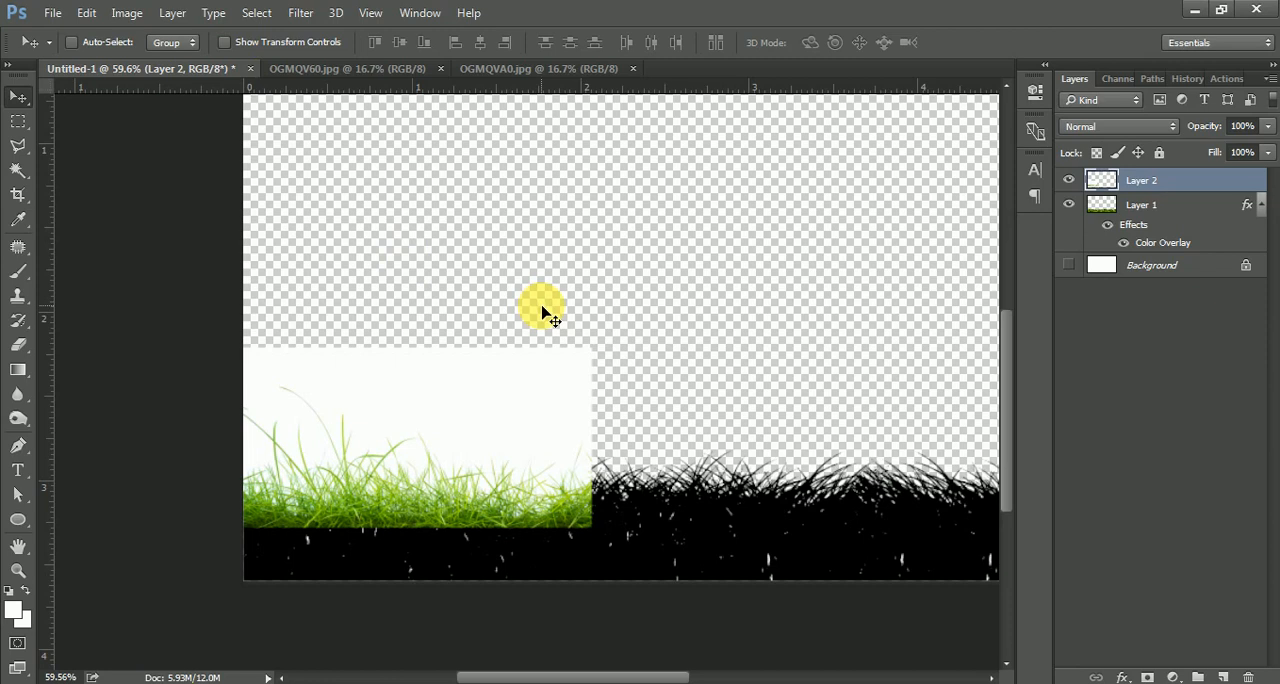
Remove Layer 2's white backdrop with a Color Range selection at fuzziness 84, then deselect.
{"action": "left_click", "coordinate": [256, 12]}
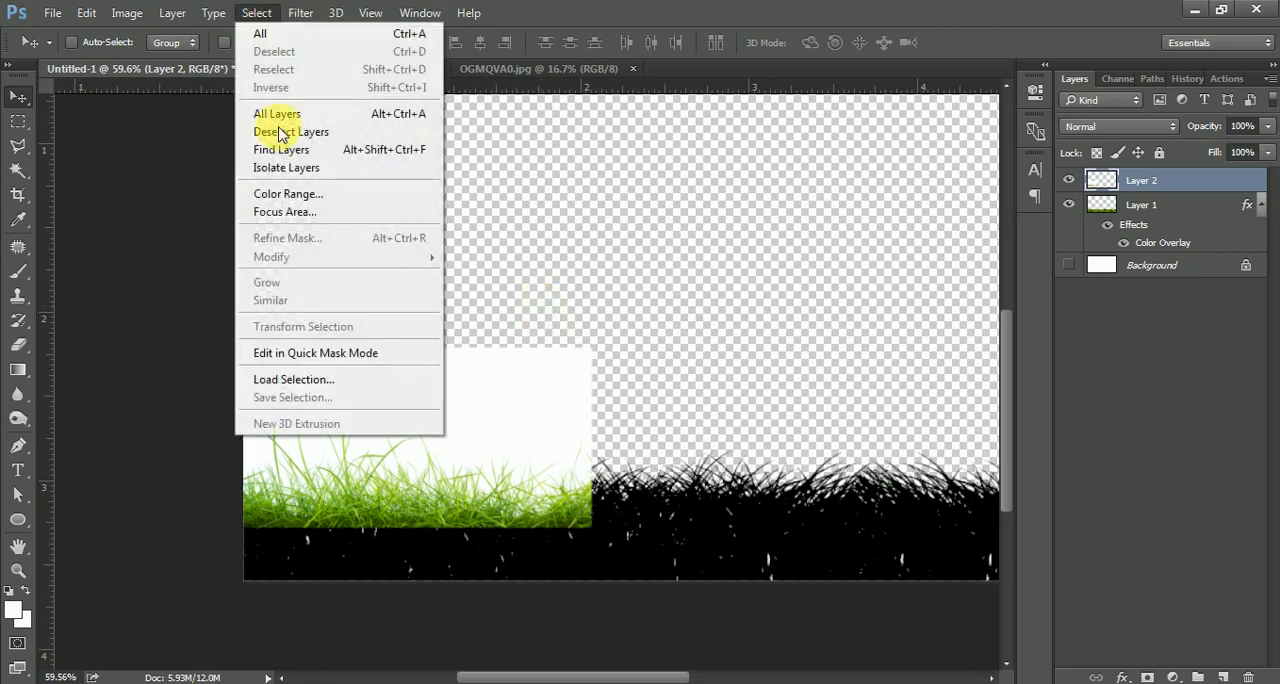
{"action": "left_click", "coordinate": [292, 194]}
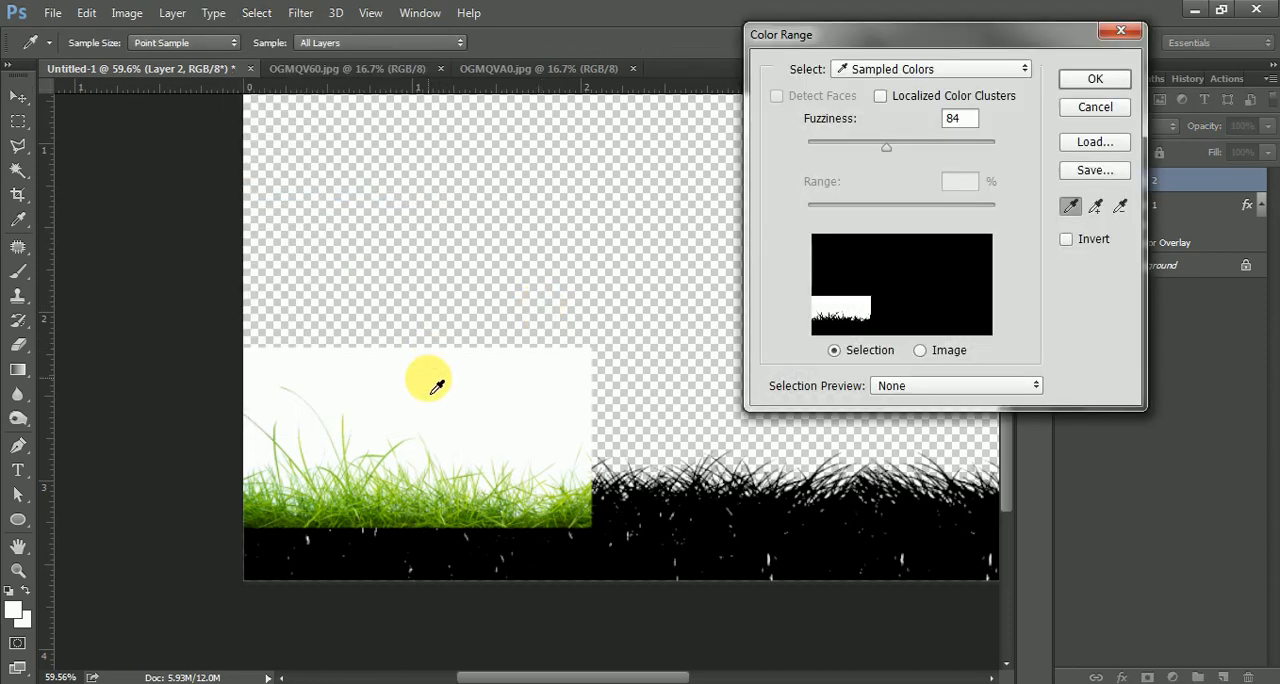
{"action": "left_click", "coordinate": [1092, 80]}
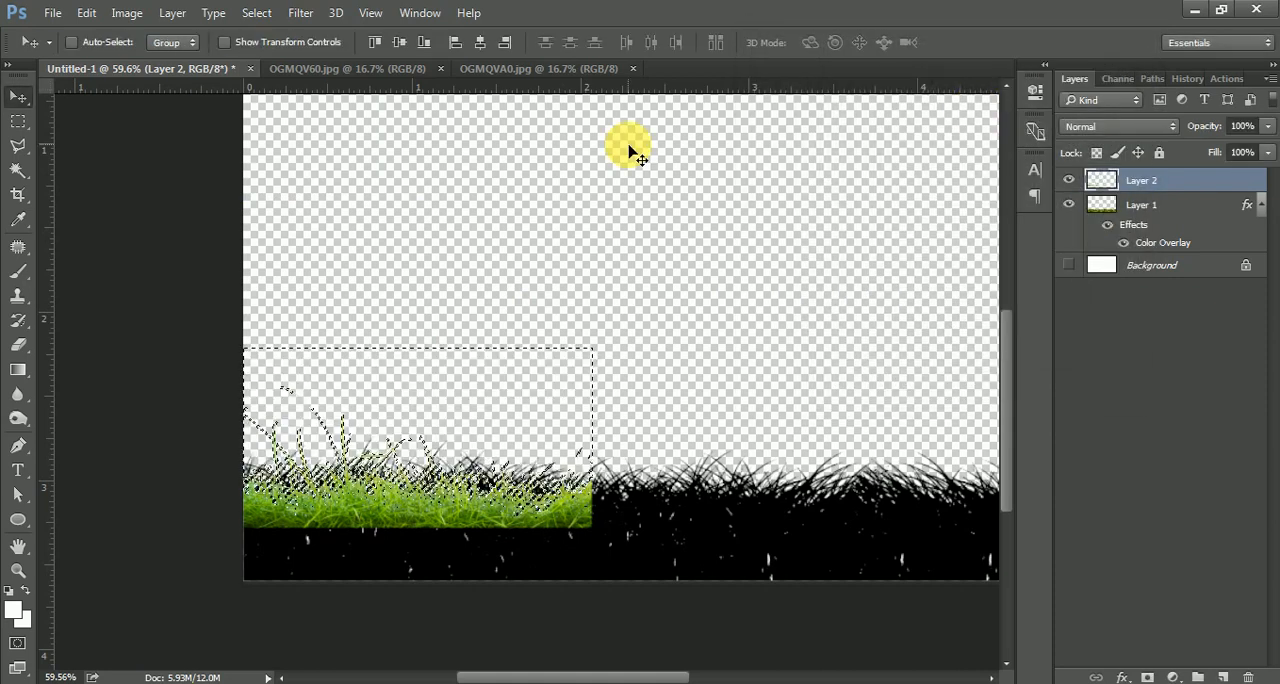
{"action": "key", "text": "ctrl+d"}
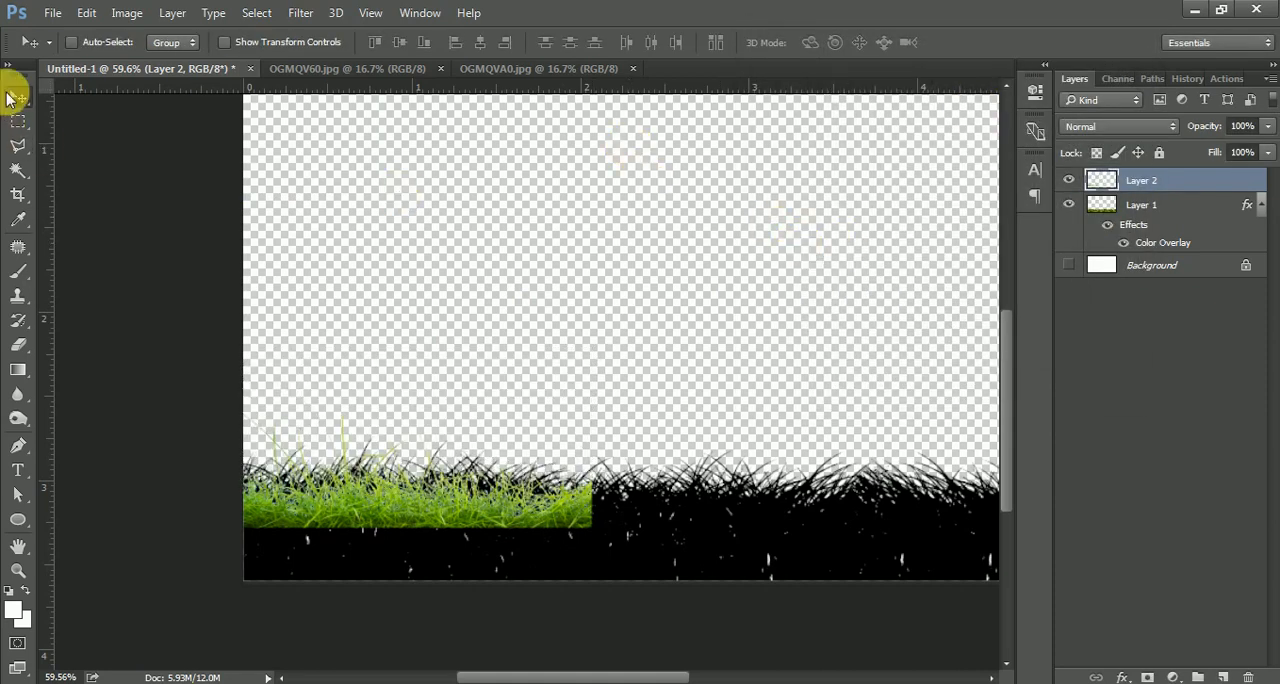
Copy Layer 1's layer style and paste it onto Layer 2 to blacken the new grass.
{"action": "right_click", "coordinate": [1157, 250]}
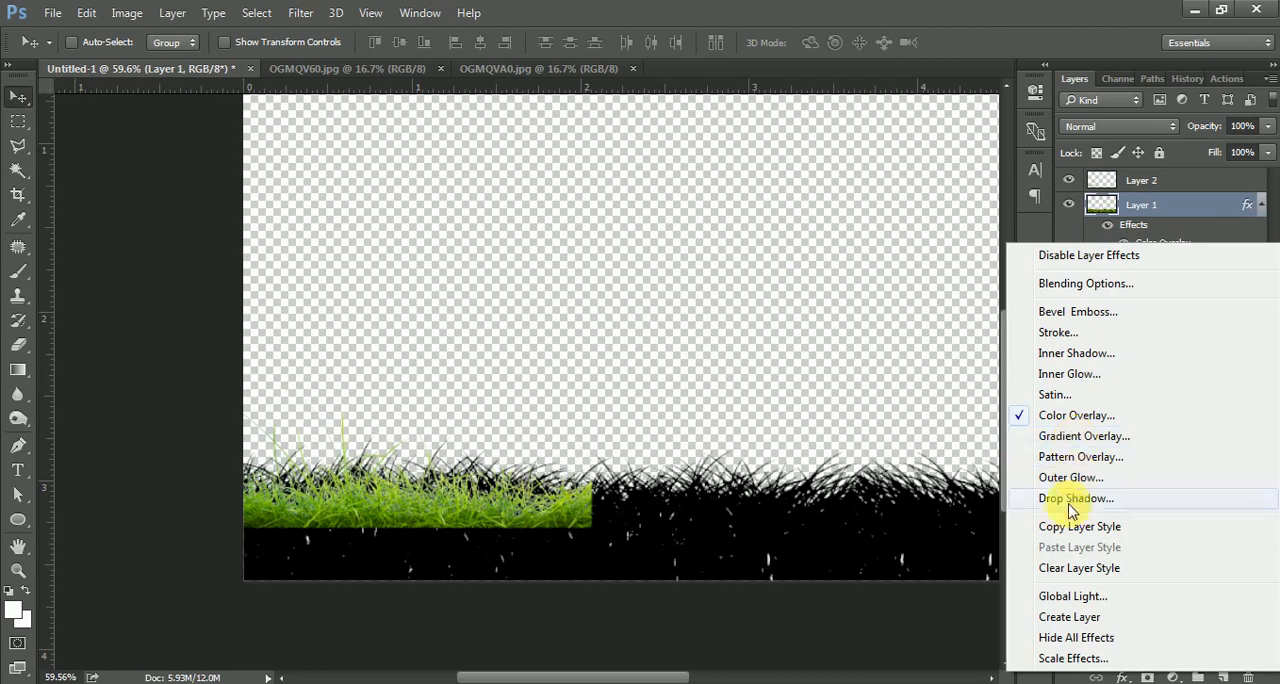
{"action": "left_click", "coordinate": [1065, 533]}
{"action": "right_click", "coordinate": [1137, 178]}
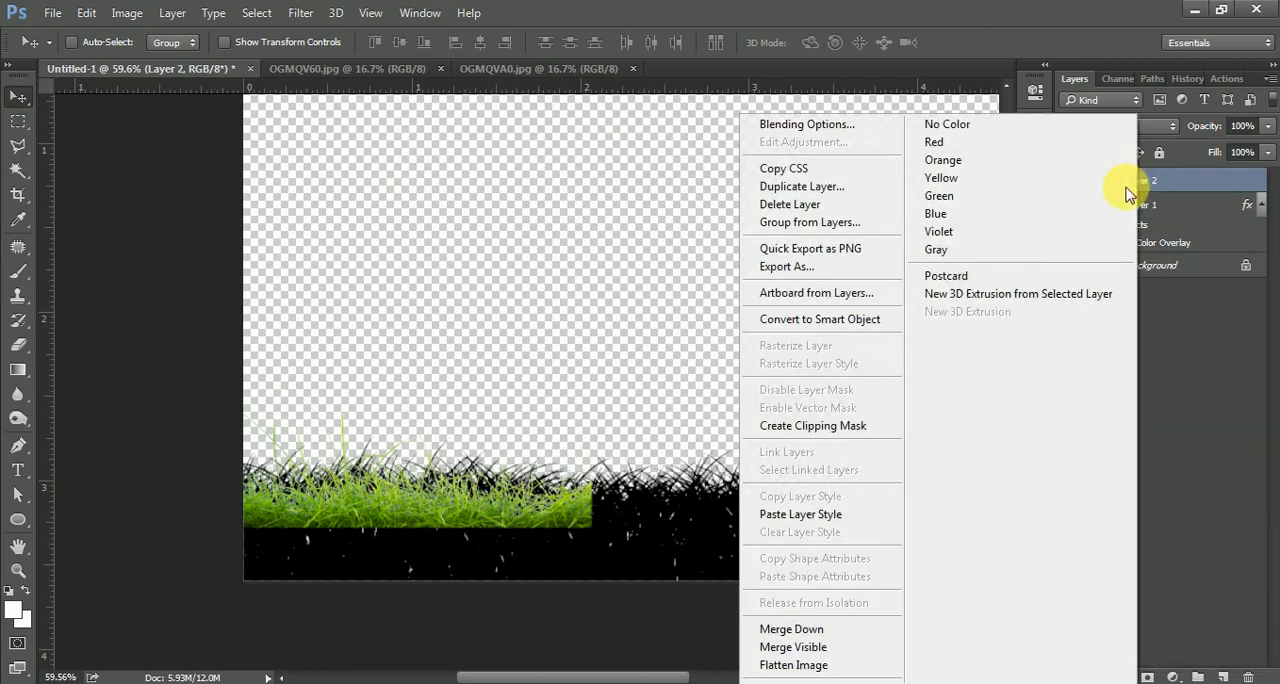
{"action": "left_click", "coordinate": [800, 514]}
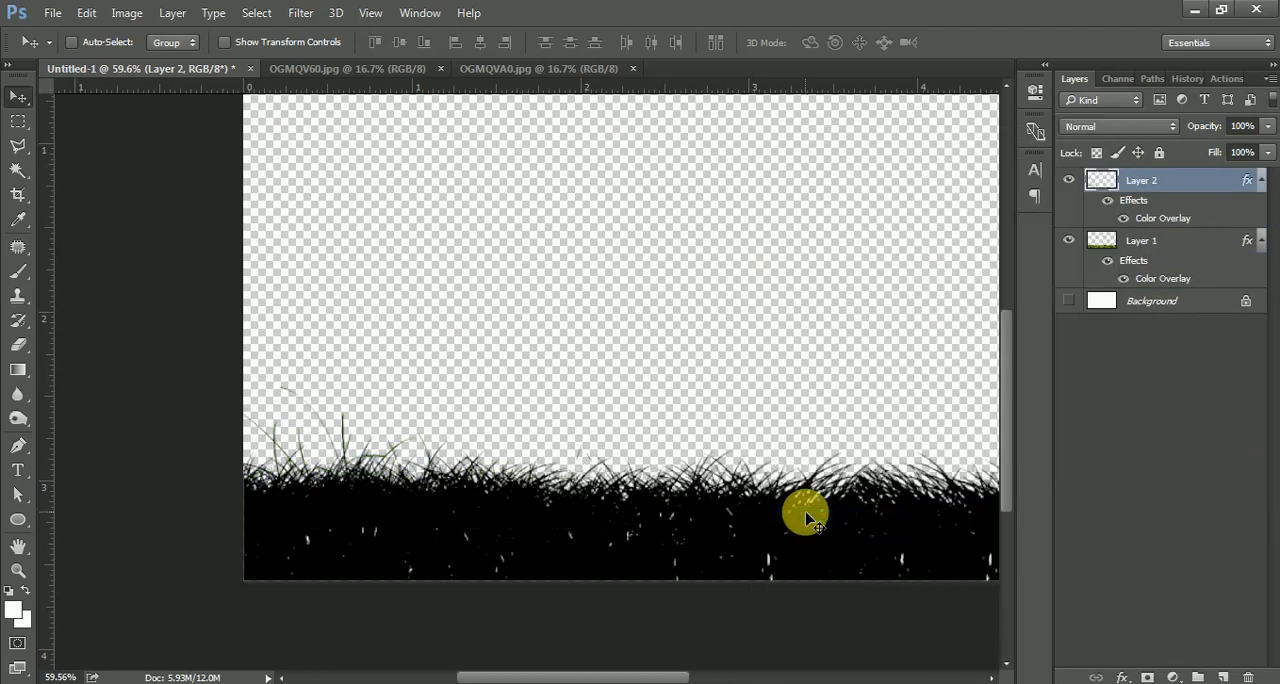
Duplicate the black grass layer, flip the copy horizontally, and move it to the lower right of the canvas.
{"action": "mouse_move", "coordinate": [336, 468]}
{"action": "left_mouse_down"}
{"action": "mouse_move", "coordinate": [360, 481]}
{"action": "mouse_move", "coordinate": [363, 458]}
{"action": "mouse_move", "coordinate": [365, 484]}
{"action": "mouse_move", "coordinate": [354, 476]}
{"action": "left_mouse_up"}
{"action": "left_click_drag", "start_coordinate": [669, 460], "coordinate": [537, 411]}
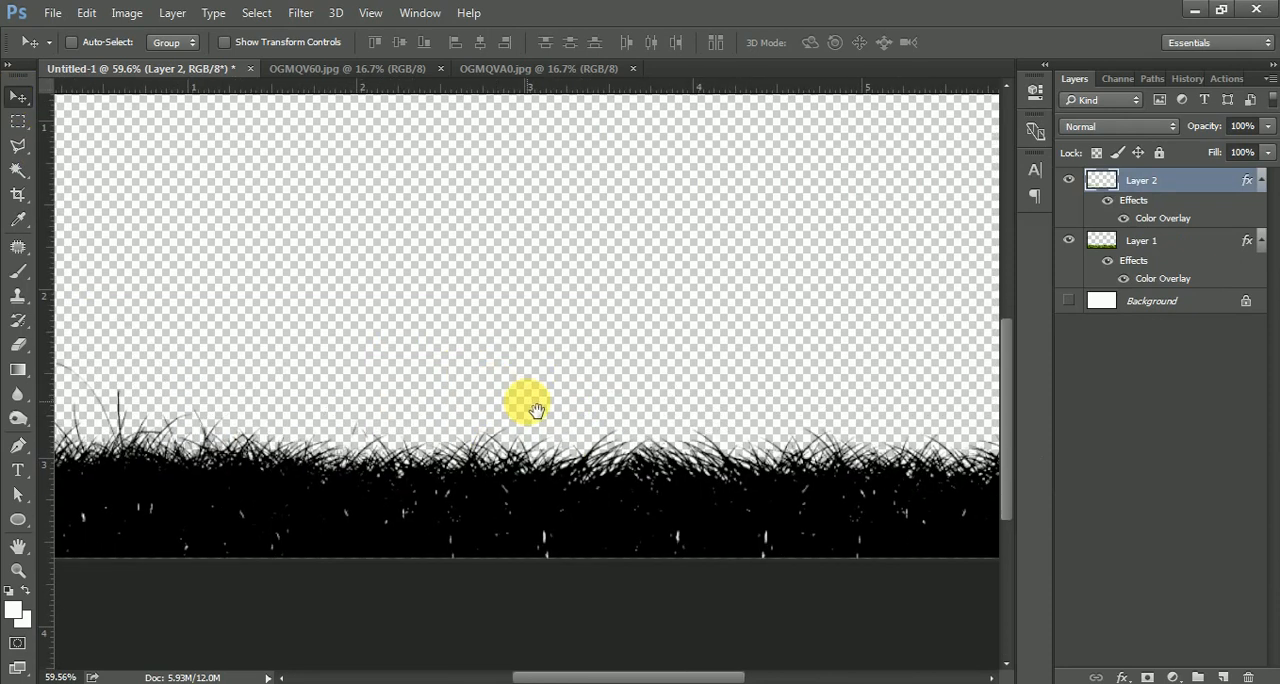
{"action": "key", "text": "ctrl+j"}
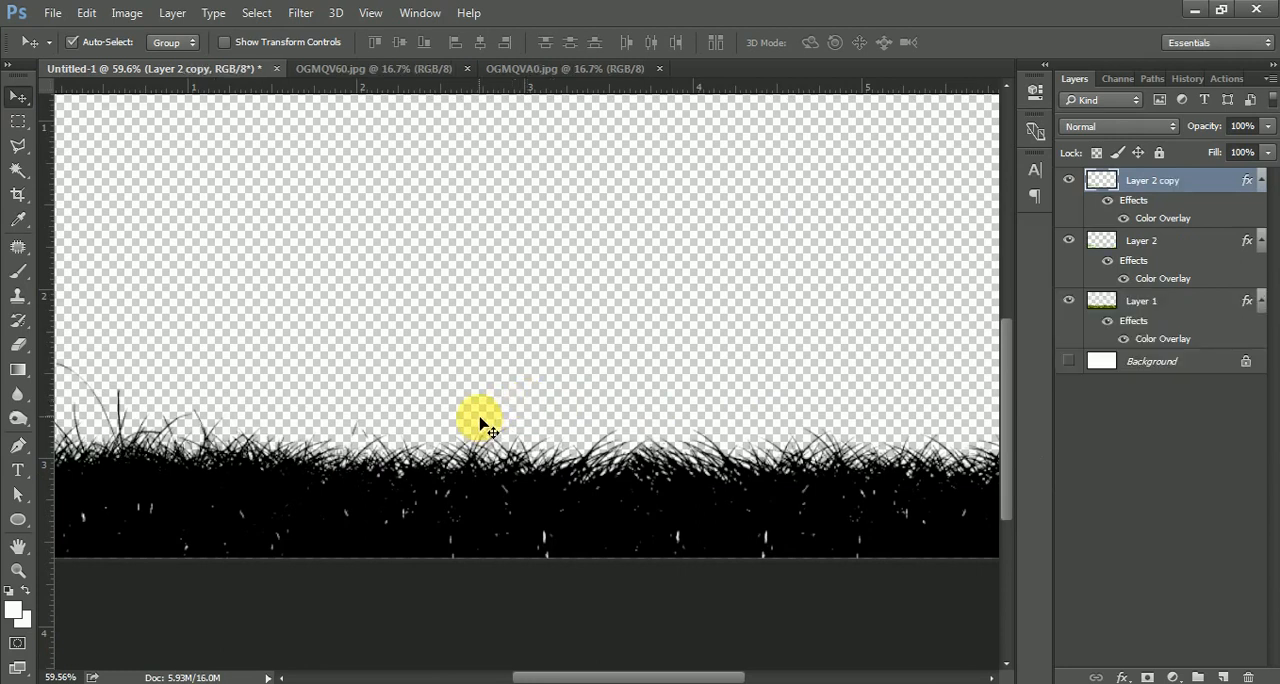
{"action": "key", "text": "ctrl+t"}
{"action": "right_click", "coordinate": [275, 423]}
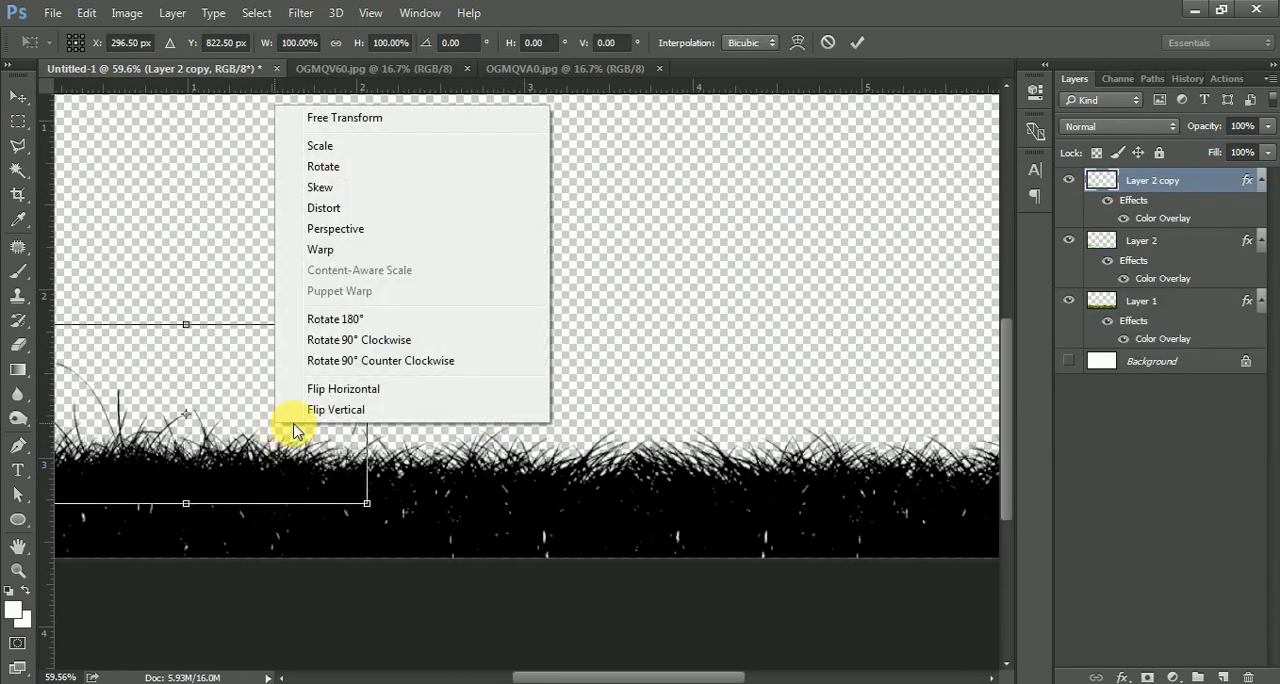
{"action": "left_click", "coordinate": [336, 395]}
{"action": "left_click_drag", "start_coordinate": [220, 437], "coordinate": [714, 455]}
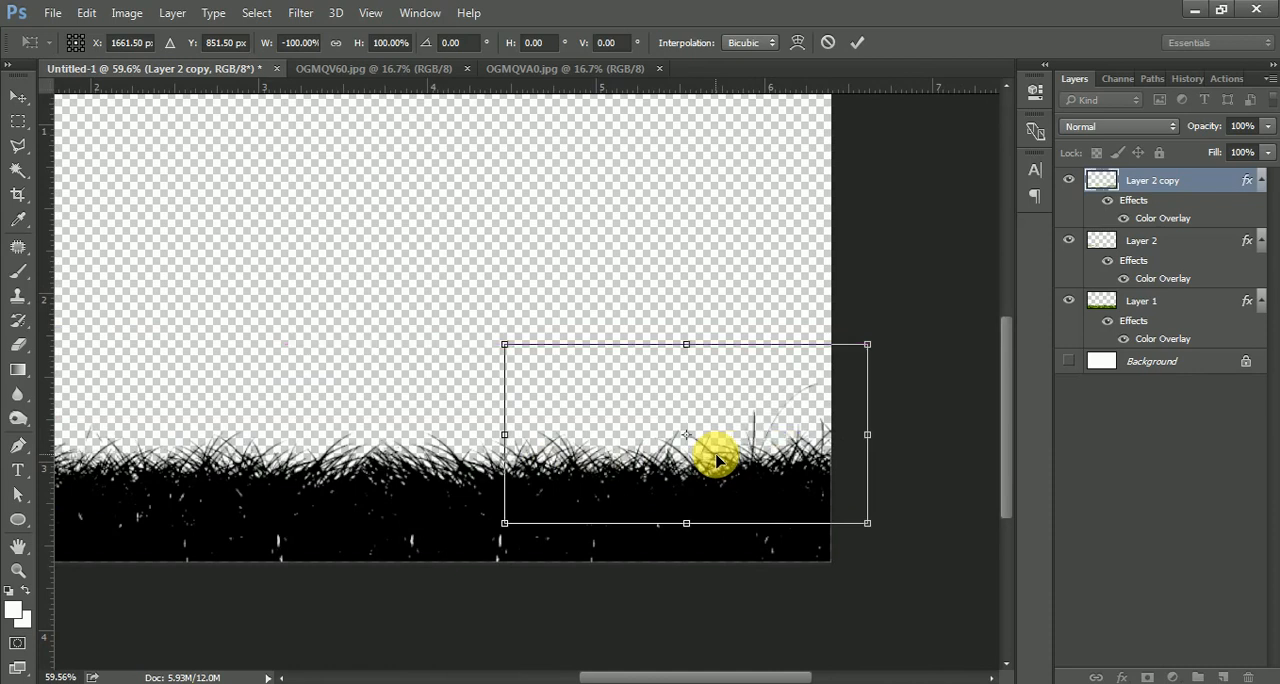
{"action": "key", "text": "Return"}
{"action": "left_click_drag", "start_coordinate": [480, 445], "coordinate": [695, 415]}
{"action": "key", "text": "ctrl+0"}
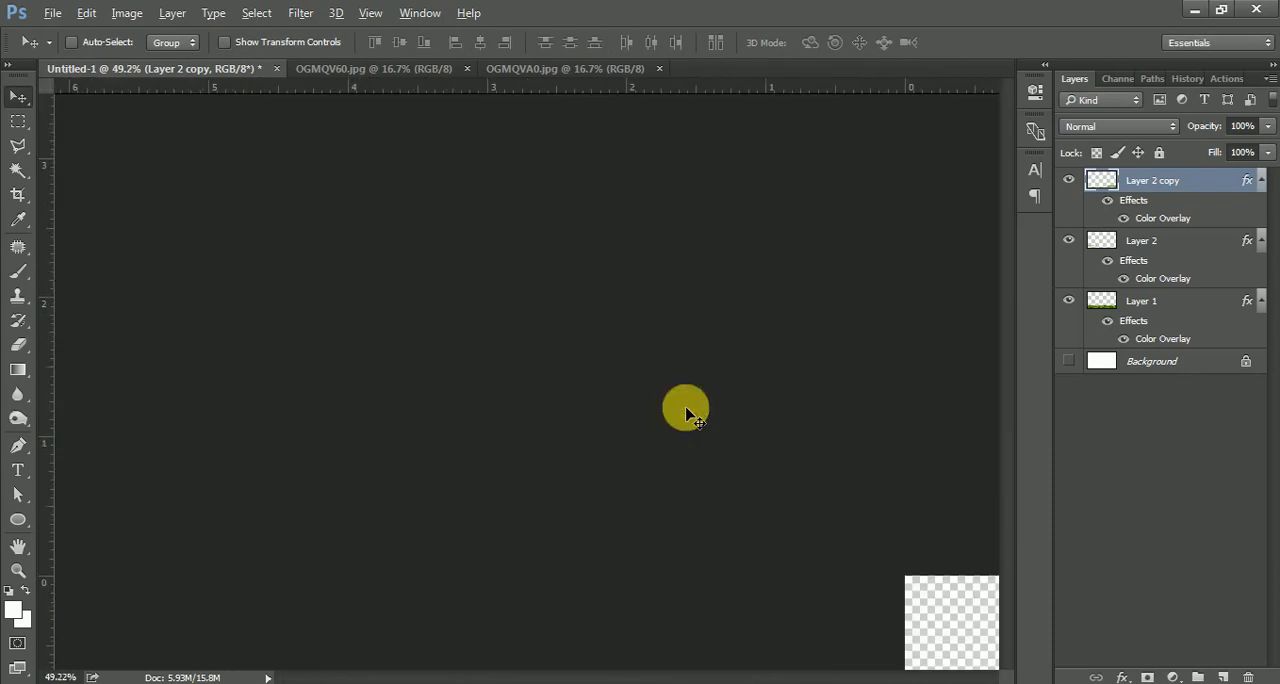
Close the OGMQVA0 document and move the OGMQV60 grass image into the working document.
{"action": "left_click", "coordinate": [621, 75]}
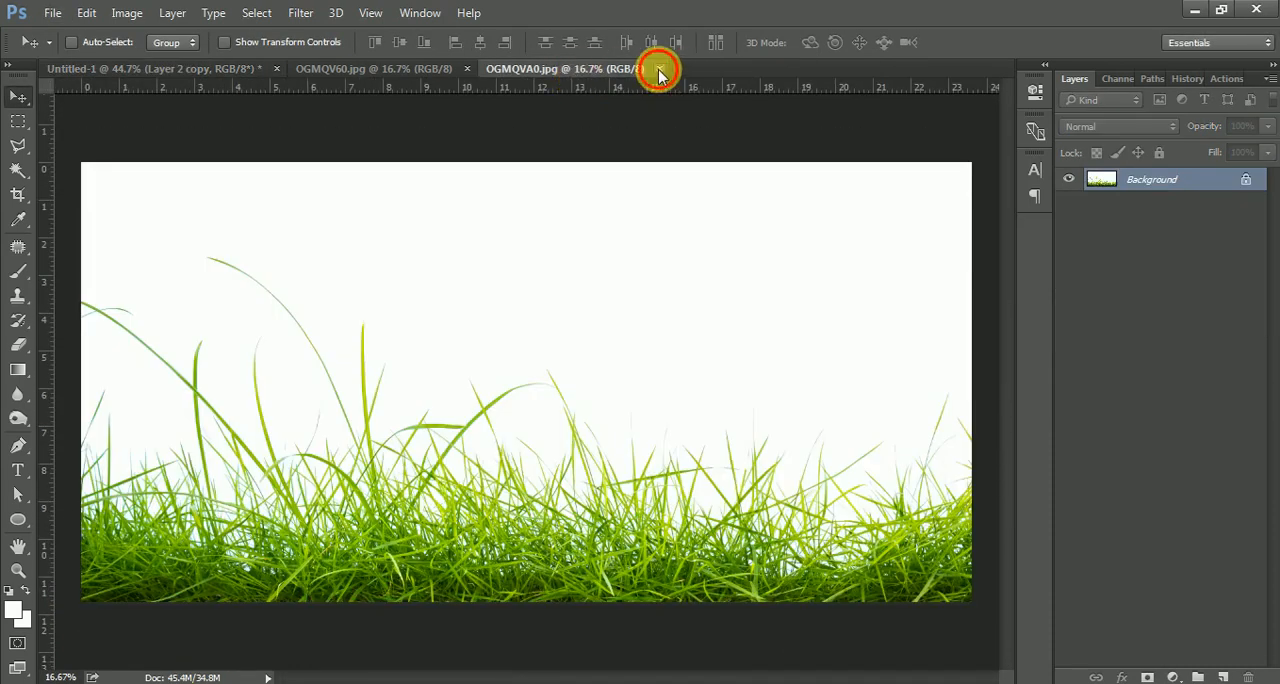
{"action": "left_click", "coordinate": [659, 68]}
{"action": "left_click", "coordinate": [437, 69]}
{"action": "left_click_drag", "start_coordinate": [484, 393], "coordinate": [380, 270]}
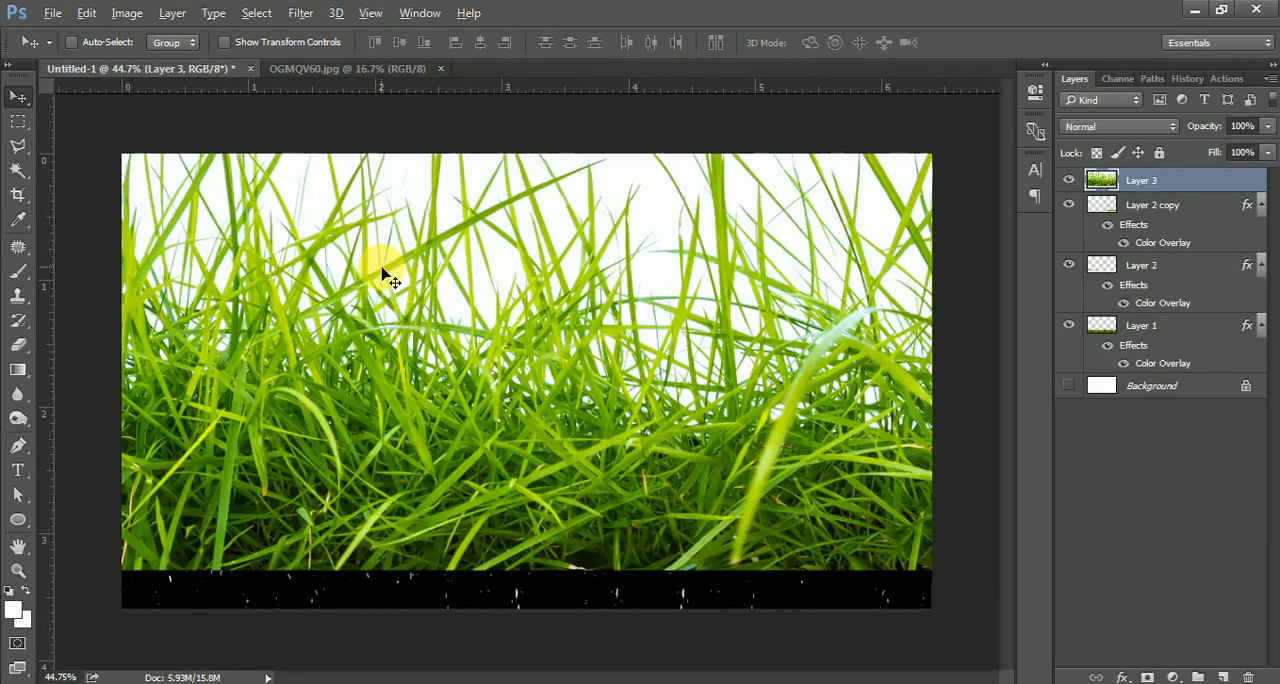
Scale the new grass layer to about 15% and place it along the bottom centre of the canvas.
{"action": "scroll", "coordinate": [380, 270], "scroll_direction": "down", "scroll_amount": 4}
{"action": "key", "text": "ctrl+t"}
{"action": "scroll", "coordinate": [347, 270], "scroll_direction": "down", "scroll_amount": 2}
{"action": "scroll", "coordinate": [347, 270], "scroll_direction": "down", "scroll_amount": 1}
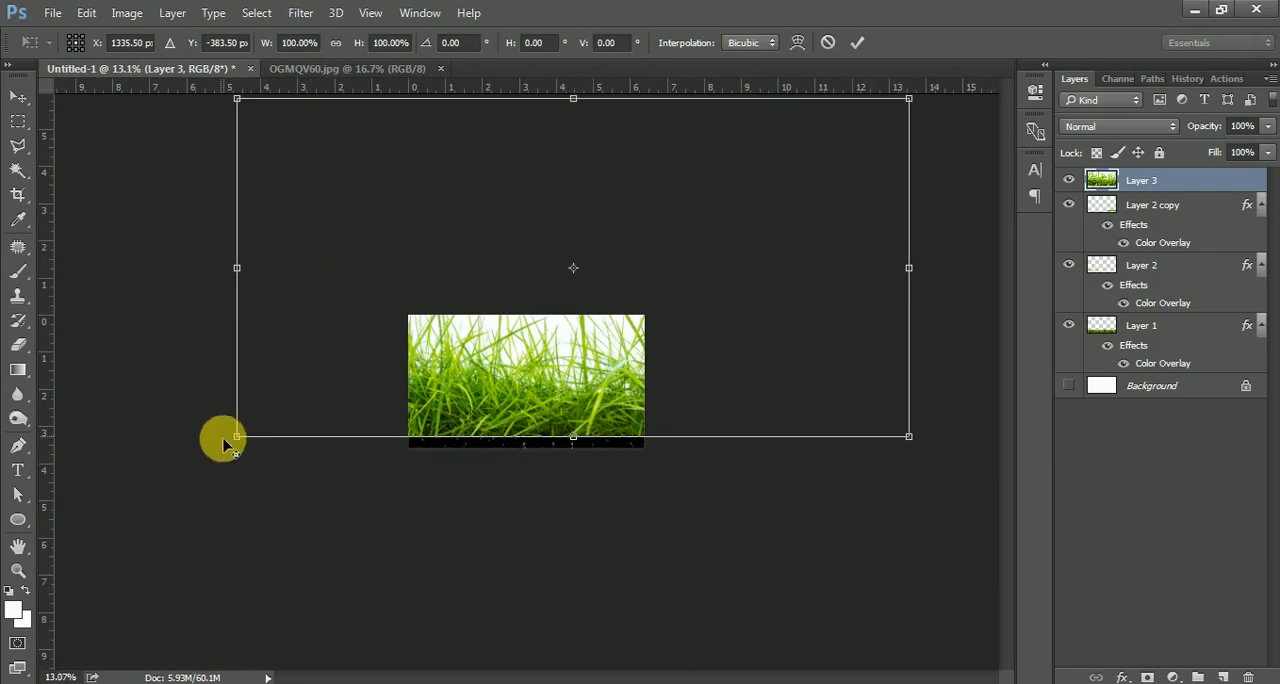
{"action": "left_click_drag", "start_coordinate": [236, 437], "coordinate": [465, 320]}
{"action": "left_click_drag", "start_coordinate": [537, 279], "coordinate": [494, 380]}
{"action": "scroll", "coordinate": [494, 380], "scroll_direction": "up", "scroll_amount": 9}
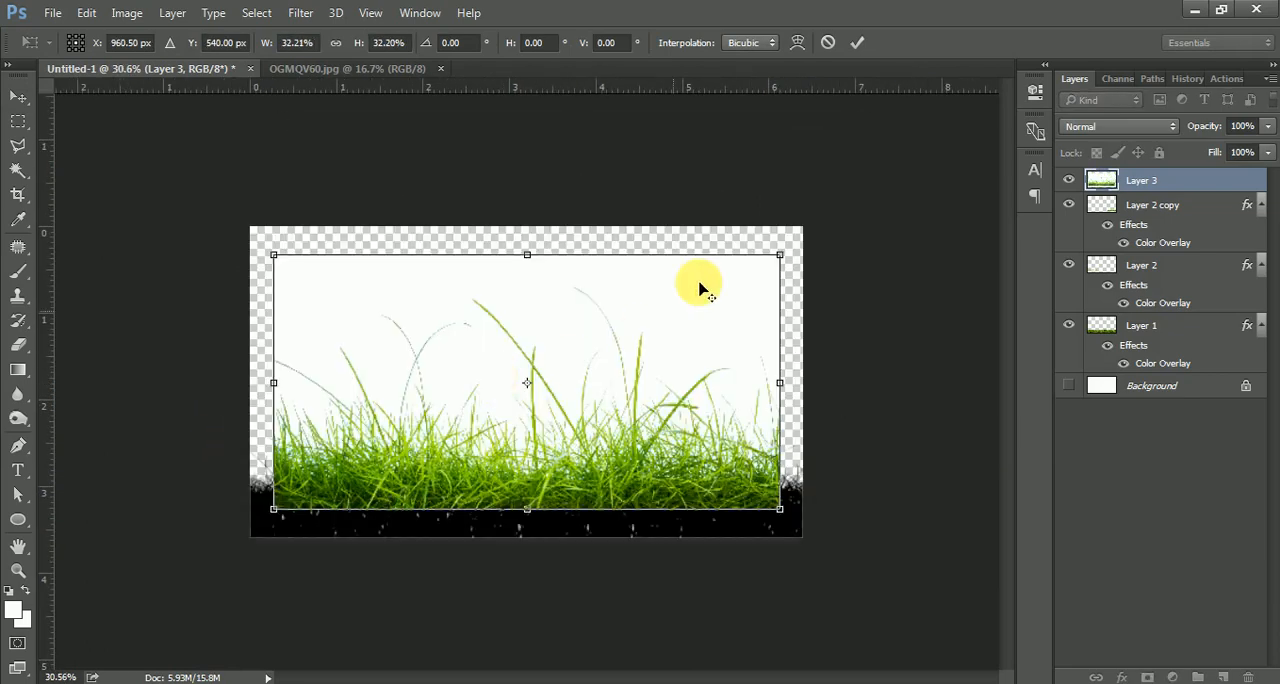
{"action": "left_click_drag", "start_coordinate": [790, 265], "coordinate": [645, 318]}
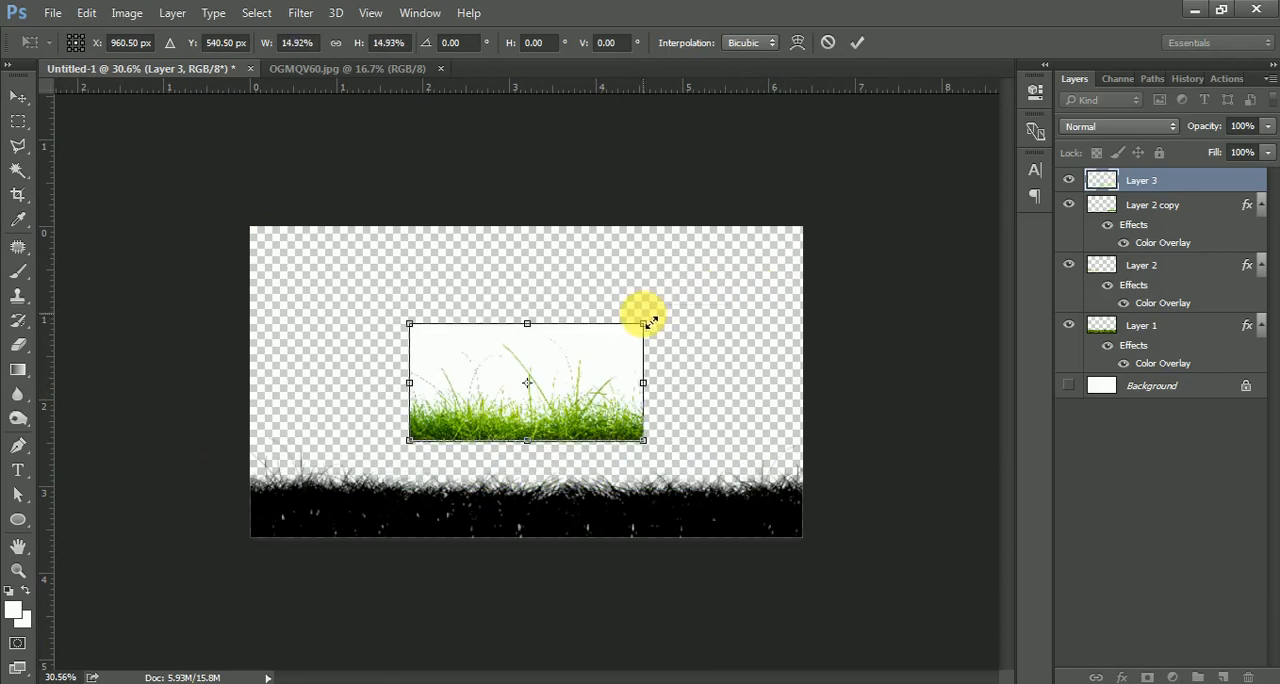
{"action": "left_click_drag", "start_coordinate": [588, 380], "coordinate": [571, 440]}
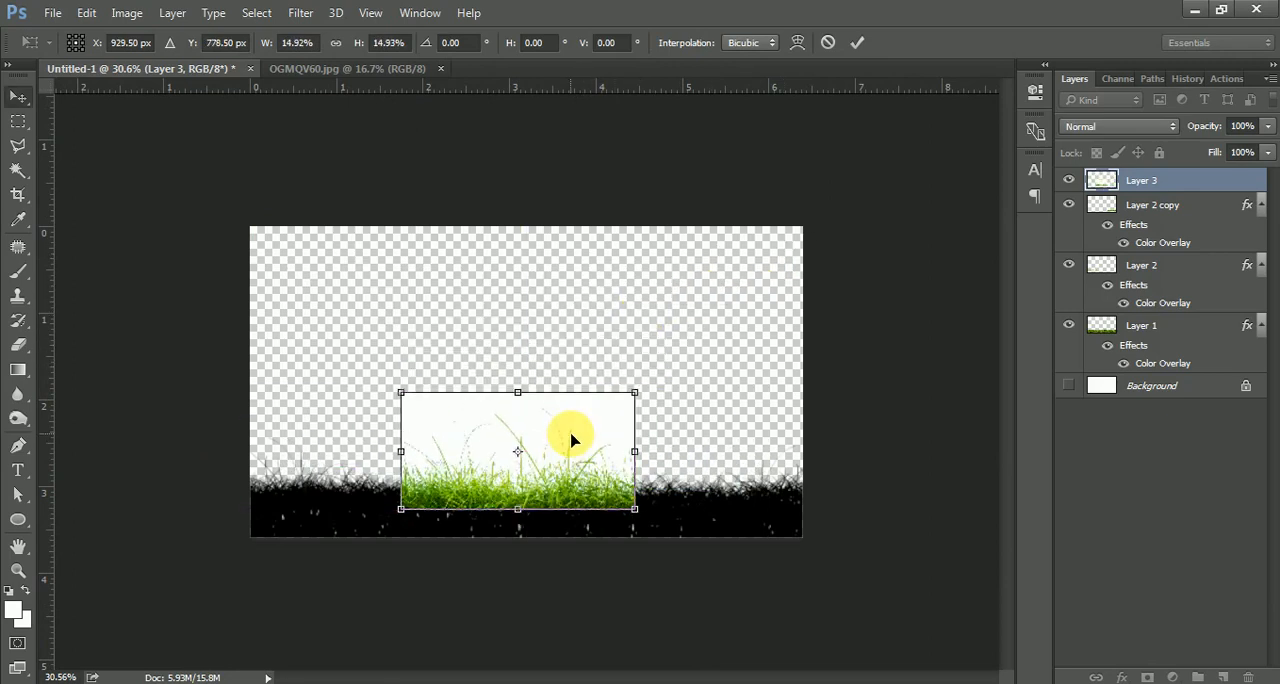
{"action": "key", "text": "Return"}
{"action": "scroll", "coordinate": [500, 449], "scroll_direction": "up", "scroll_amount": 8}
{"action": "left_click_drag", "start_coordinate": [477, 507], "coordinate": [525, 423]}
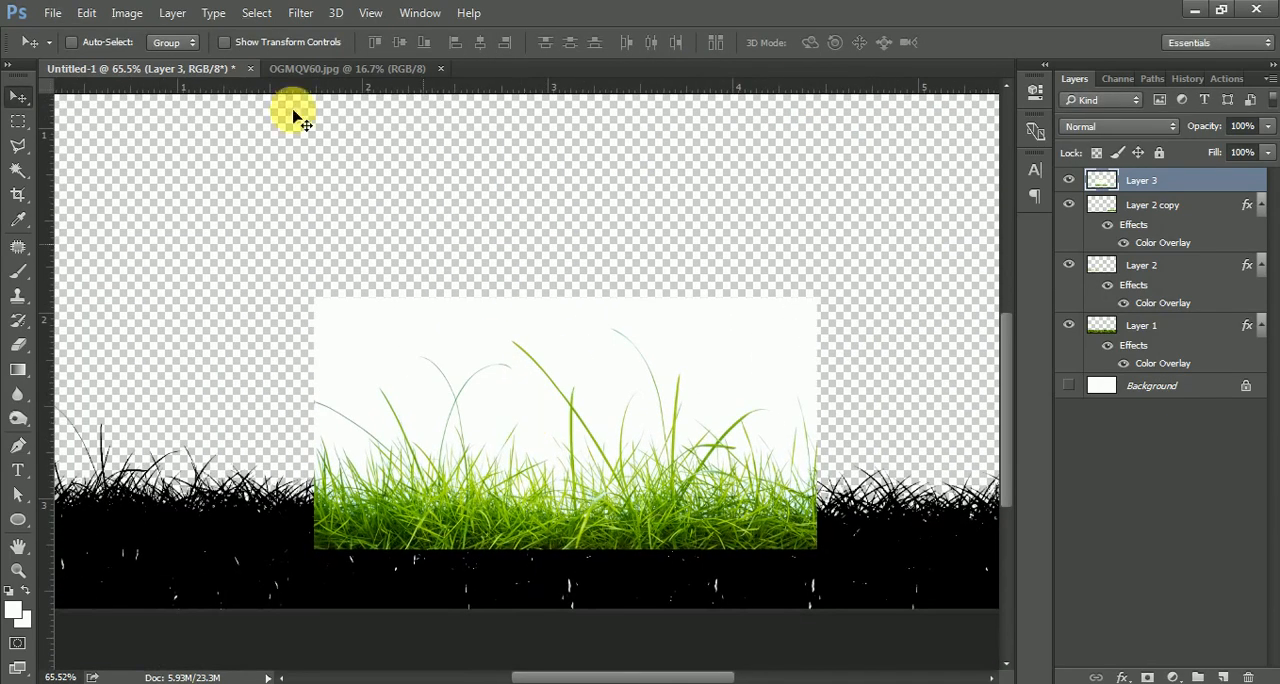
Remove Layer 3's white backdrop with a Color Range selection at fuzziness 84, then deselect.
{"action": "left_click", "coordinate": [256, 12]}
{"action": "left_click", "coordinate": [277, 191]}
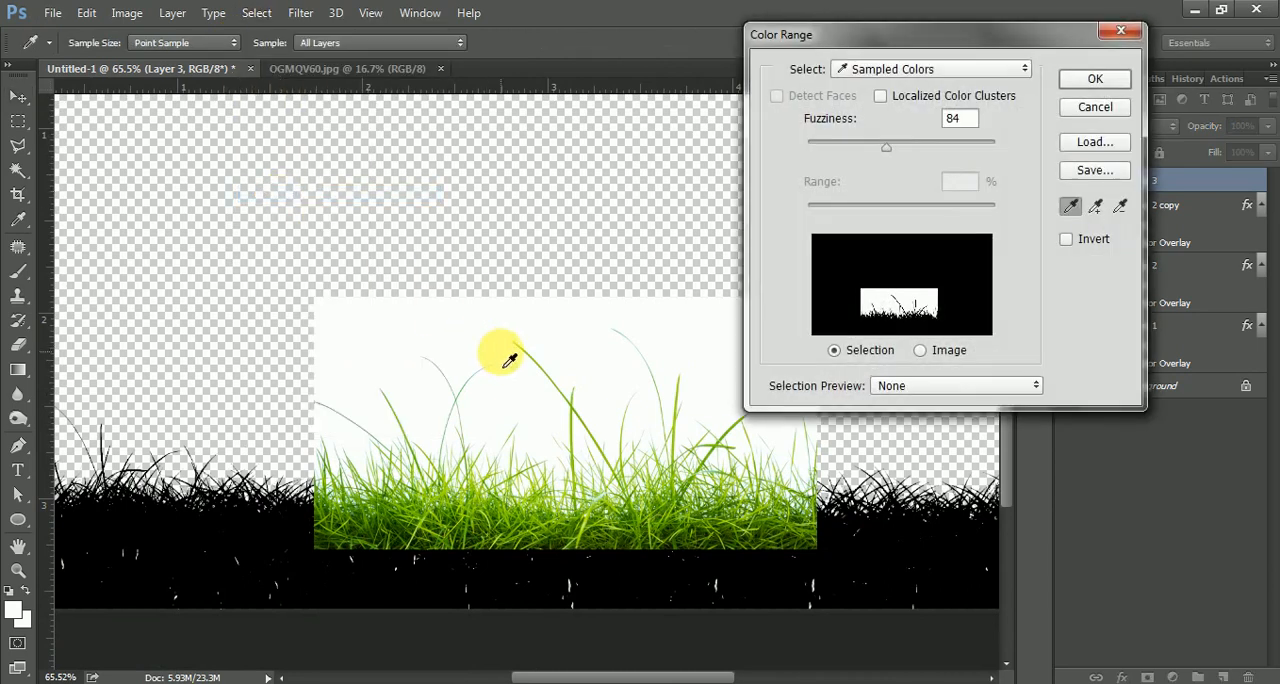
{"action": "left_click", "coordinate": [1085, 88]}
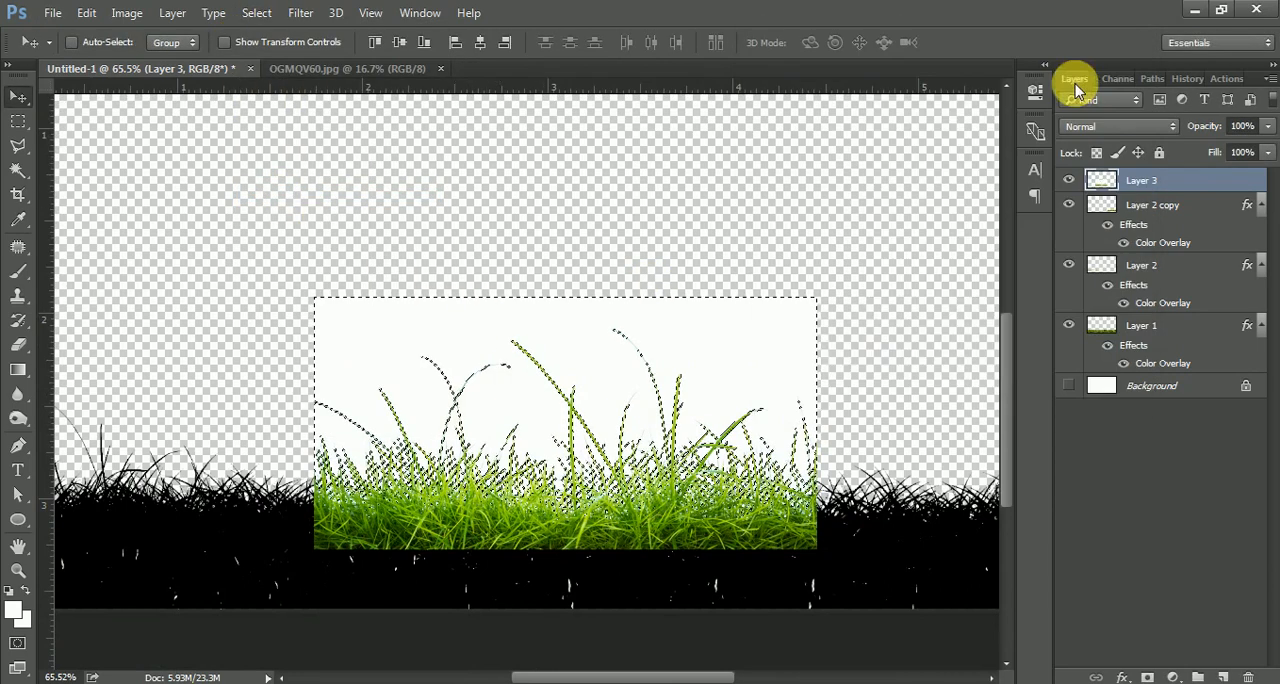
{"action": "key", "text": "ctrl+d"}
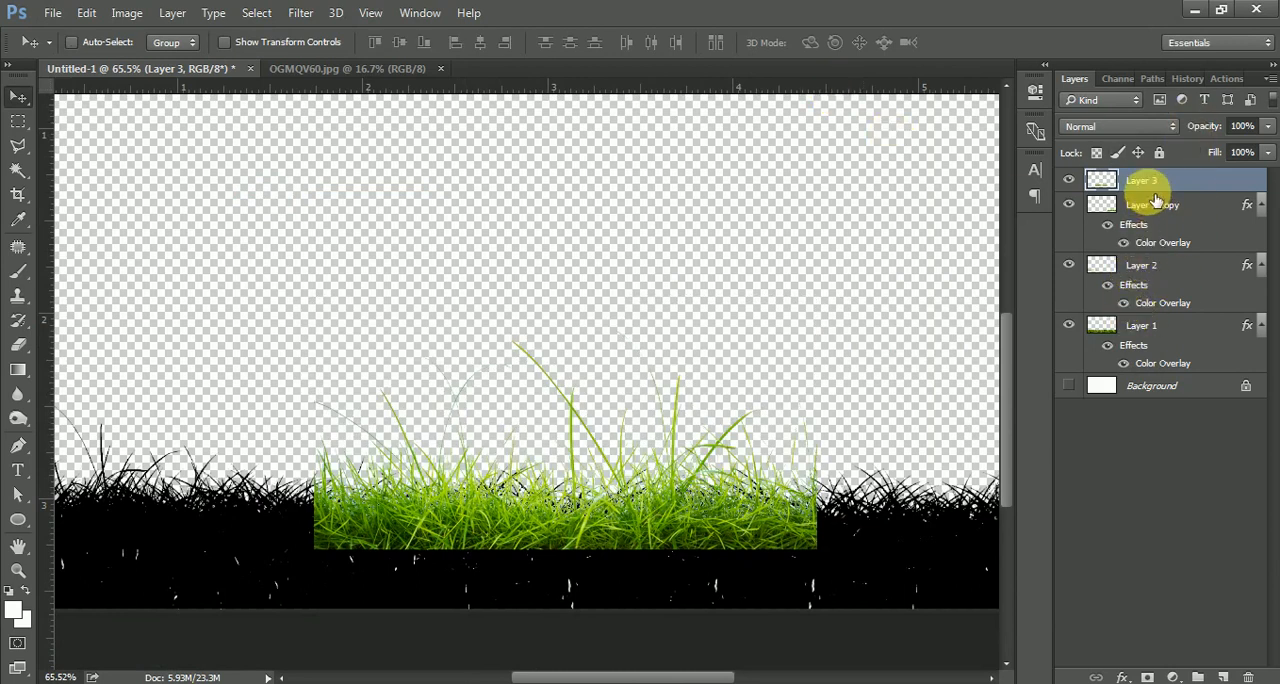
Copy the layer style from Layer 2 copy and paste it onto Layer 3.
{"action": "right_click", "coordinate": [1163, 233]}
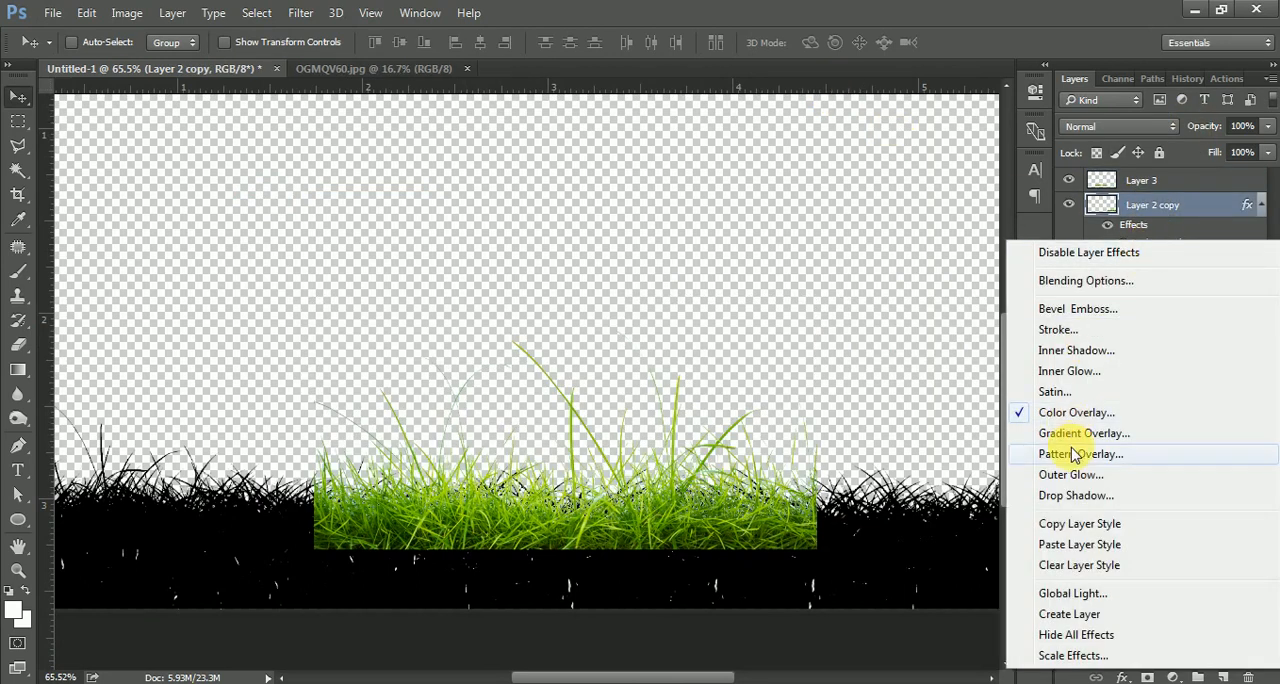
{"action": "left_click", "coordinate": [1062, 531]}
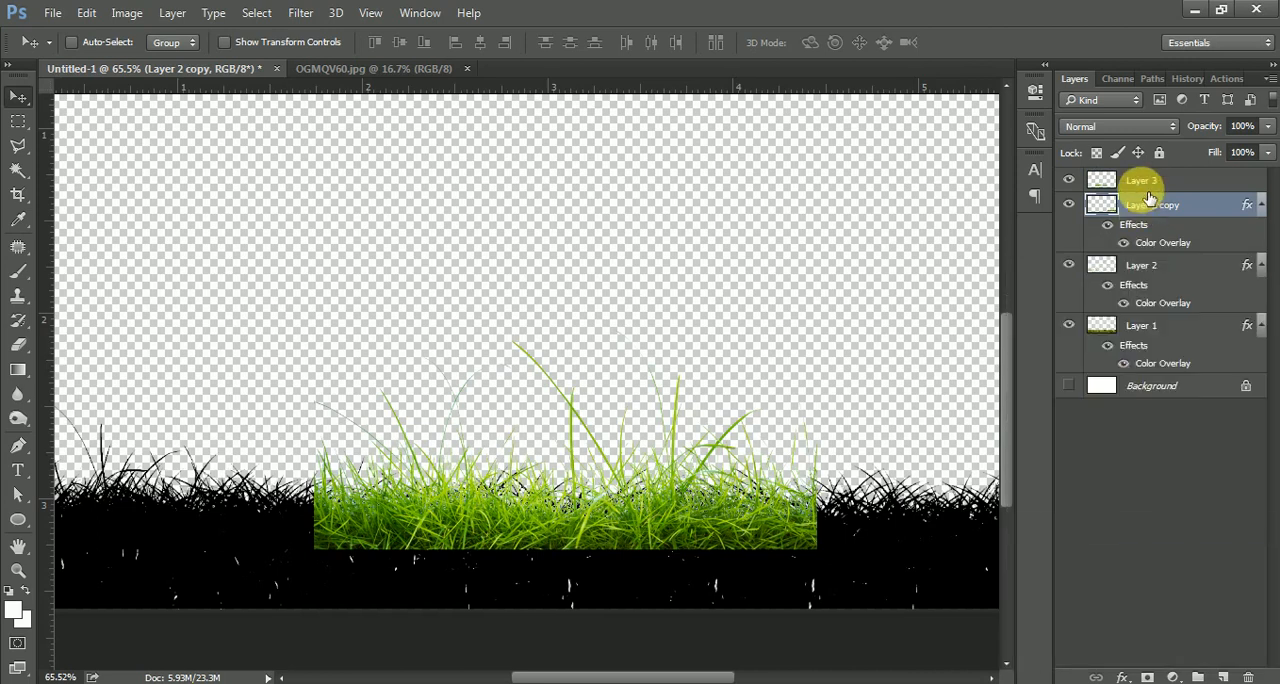
{"action": "right_click", "coordinate": [1137, 180]}
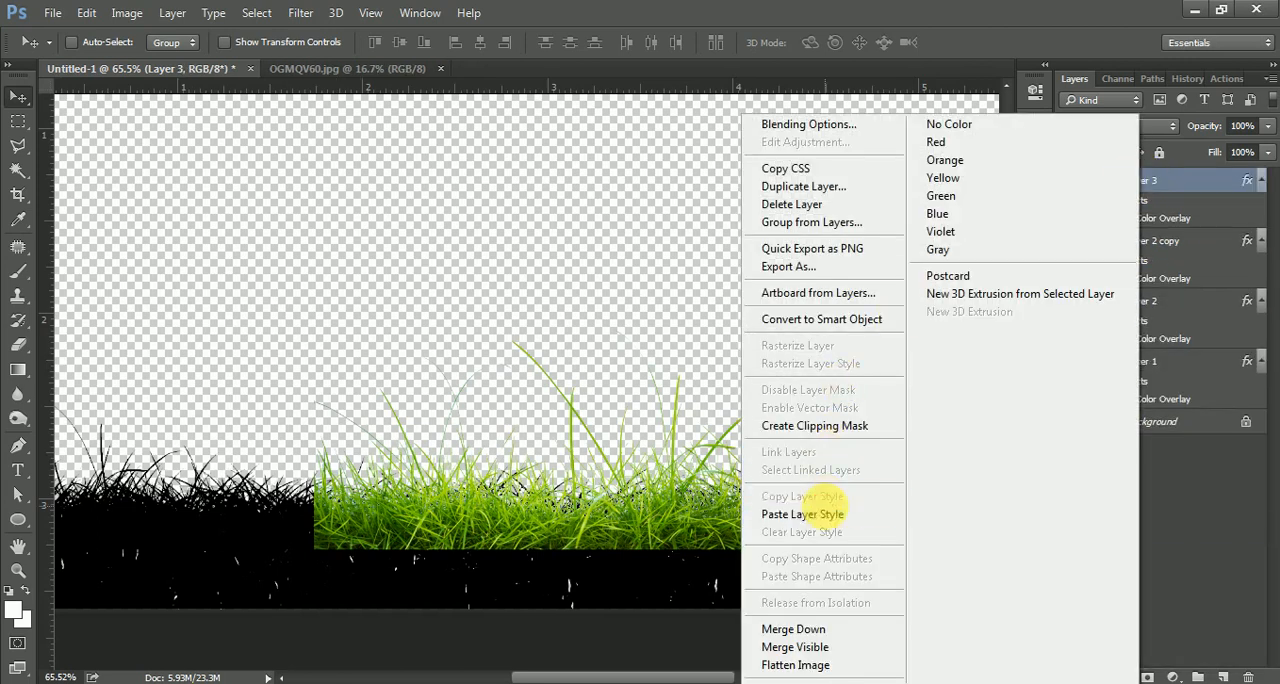
{"action": "left_click", "coordinate": [828, 514]}
Scale Layer 3 down to about 68% and move it to the lower left of the canvas.
{"action": "key", "text": "ctrl+t"}
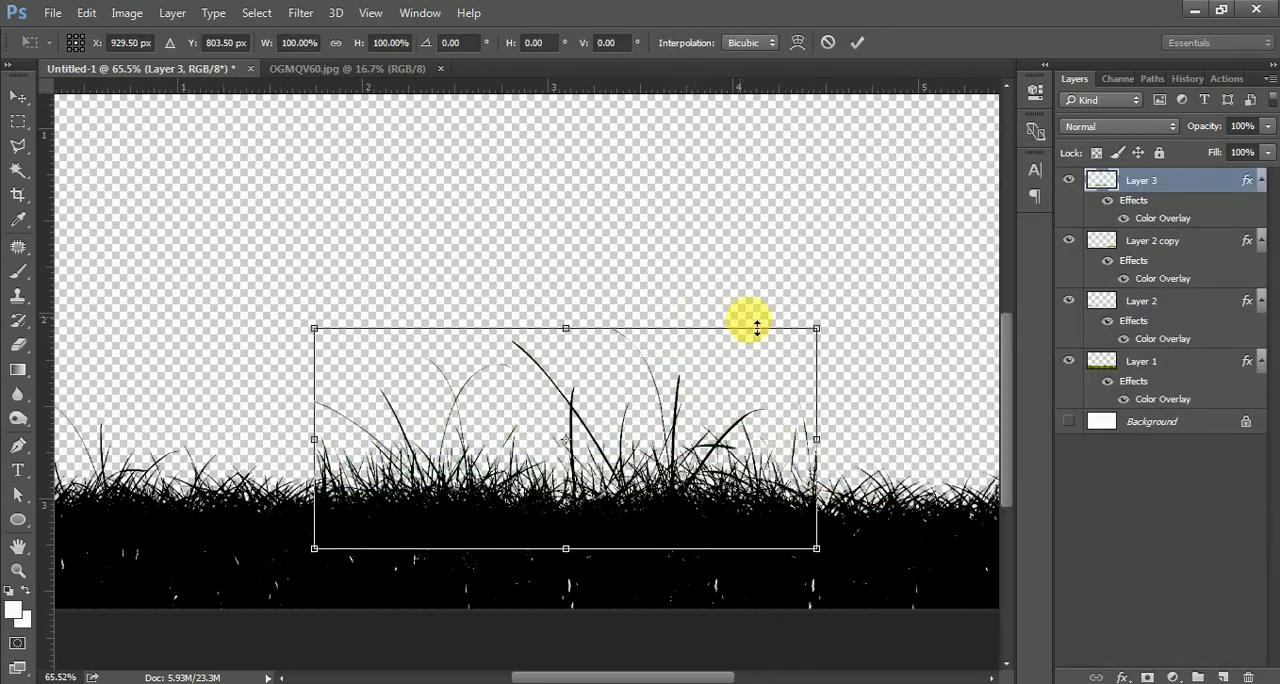
{"action": "left_click_drag", "start_coordinate": [817, 330], "coordinate": [735, 361]}
{"action": "left_click_drag", "start_coordinate": [640, 424], "coordinate": [483, 467]}
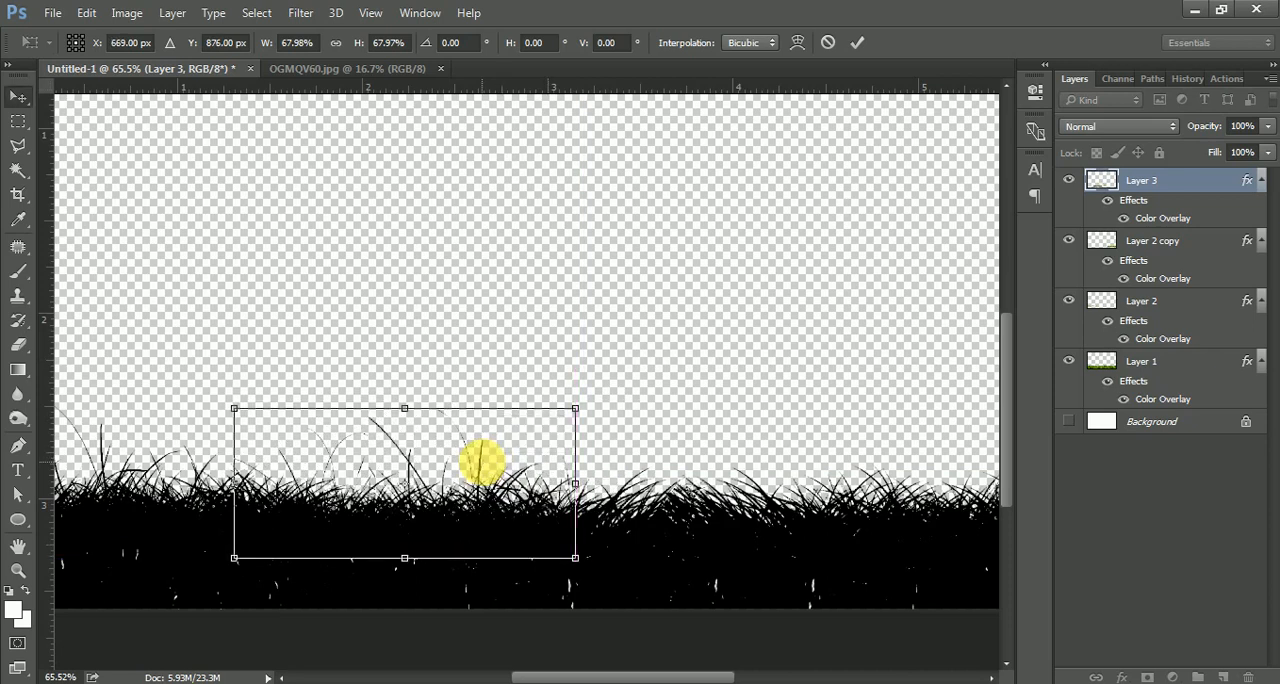
{"action": "key", "text": "Return"}
{"action": "left_click_drag", "start_coordinate": [562, 509], "coordinate": [460, 508]}
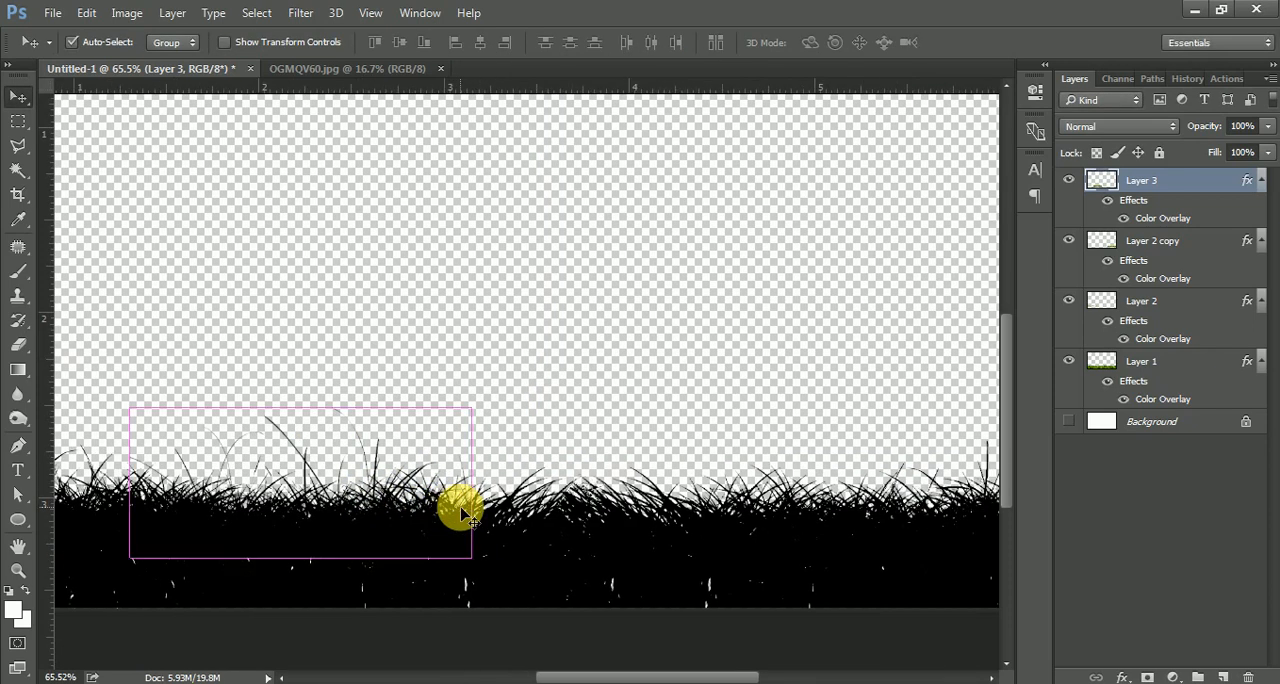
Duplicate Layer 3, flip the copy horizontally, and move it to the lower right.
{"action": "key", "text": "ctrl+j"}
{"action": "key", "text": "ctrl+t"}
{"action": "left_click_drag", "start_coordinate": [374, 491], "coordinate": [752, 487]}
{"action": "right_click", "coordinate": [727, 504]}
{"action": "left_click", "coordinate": [800, 447]}
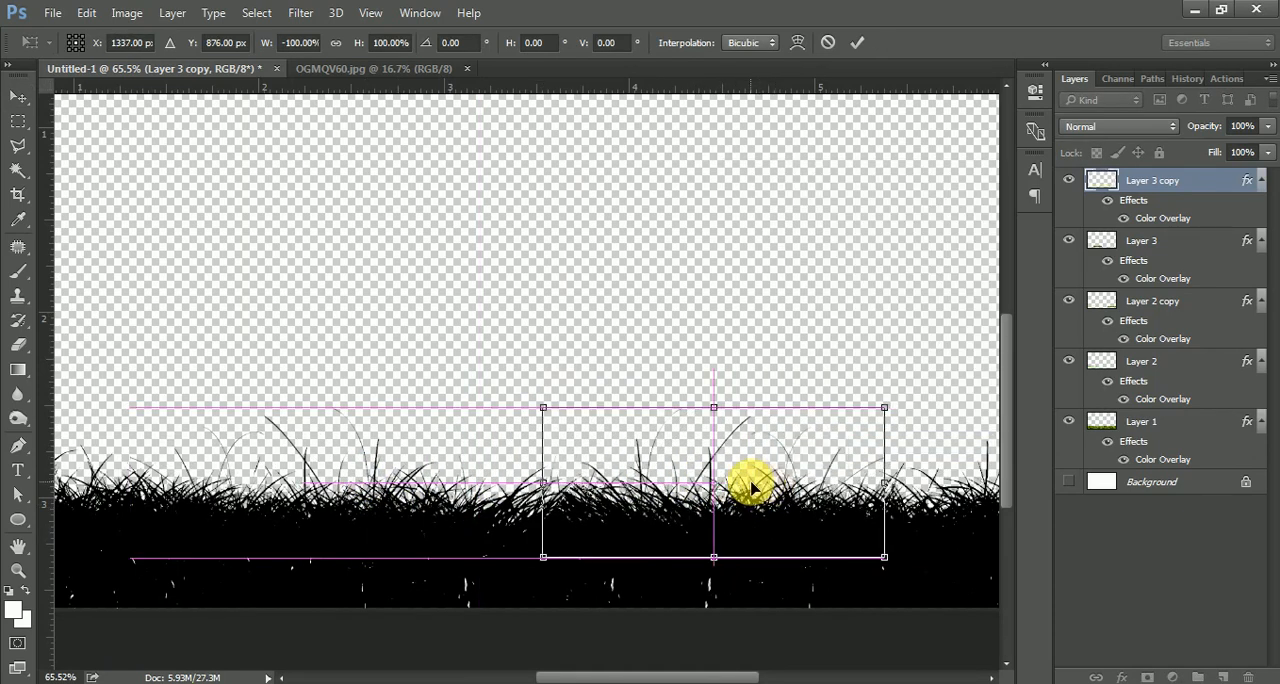
{"action": "key", "text": "Return"}
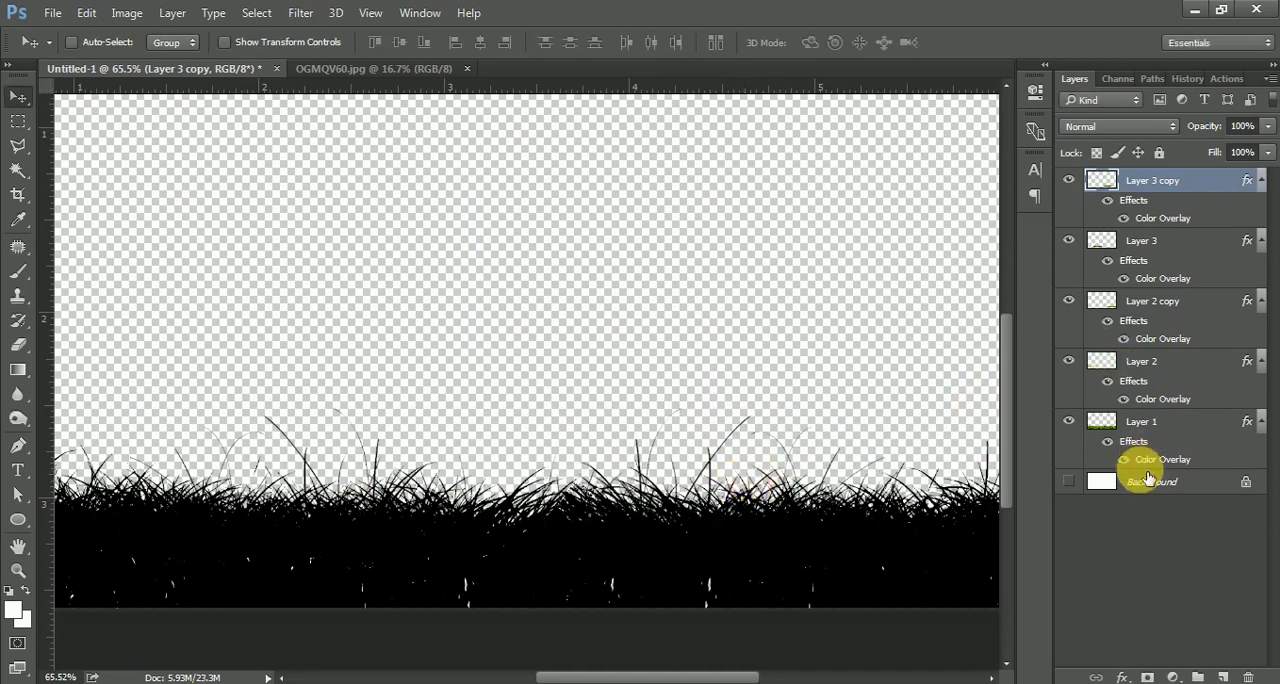
Show the Background layer again, fit the canvas on screen, and select the Background layer.
{"action": "left_click", "coordinate": [1138, 505]}
{"action": "left_click", "coordinate": [1068, 482]}
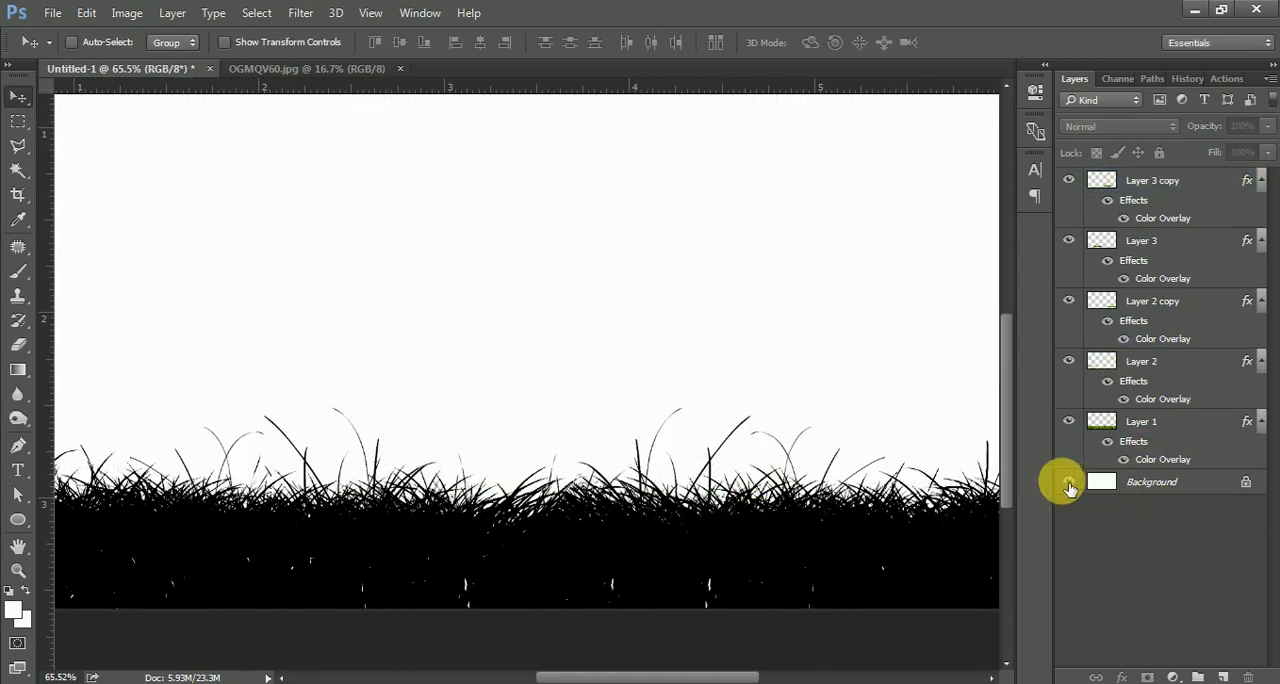
{"action": "key", "text": "ctrl+0"}
{"action": "left_click", "coordinate": [1150, 490]}
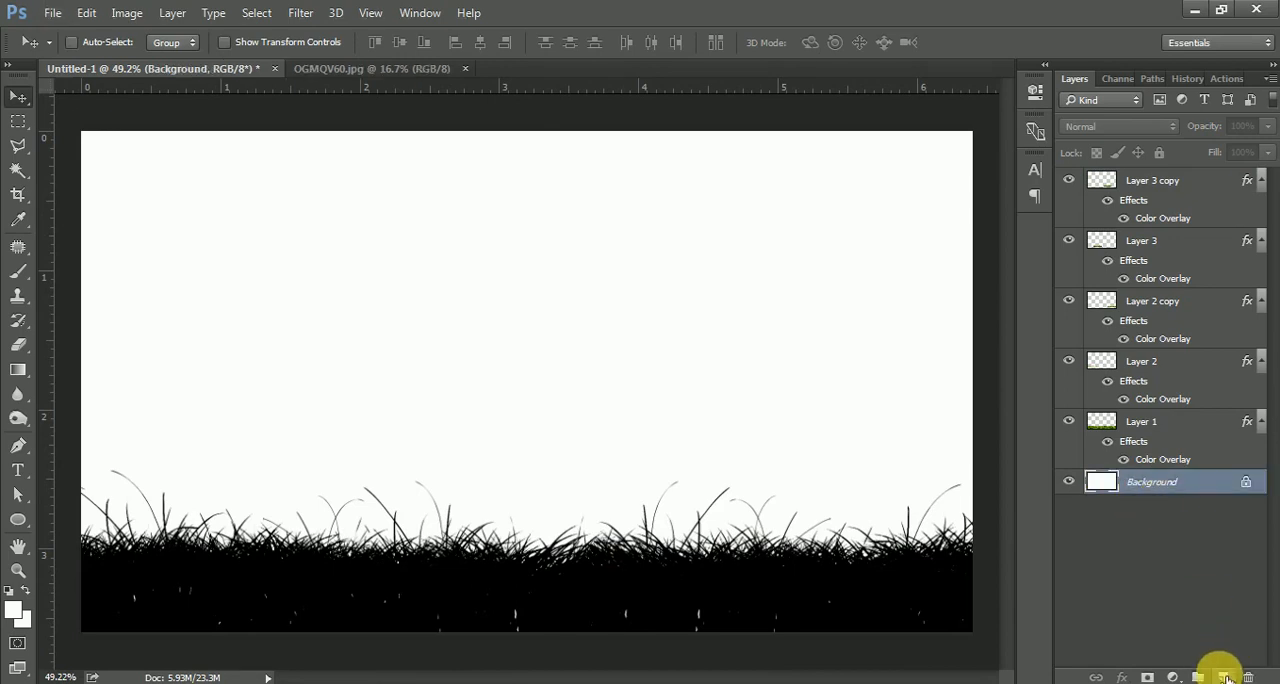
Add a new empty layer above the Background, set the foreground colour to black 000000, and choose the Brush tool.
{"action": "left_click", "coordinate": [1224, 677], "text": "ctrl"}
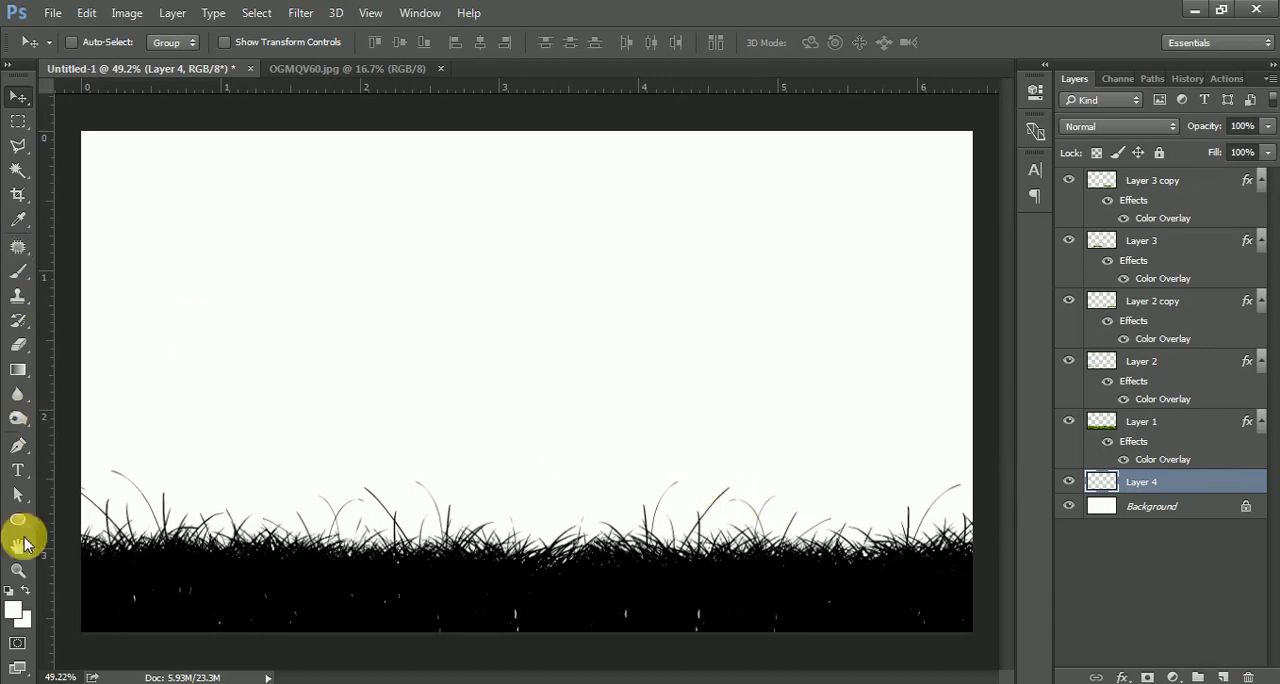
{"action": "left_click", "coordinate": [20, 614]}
{"action": "left_click_drag", "start_coordinate": [820, 323], "coordinate": [603, 380]}
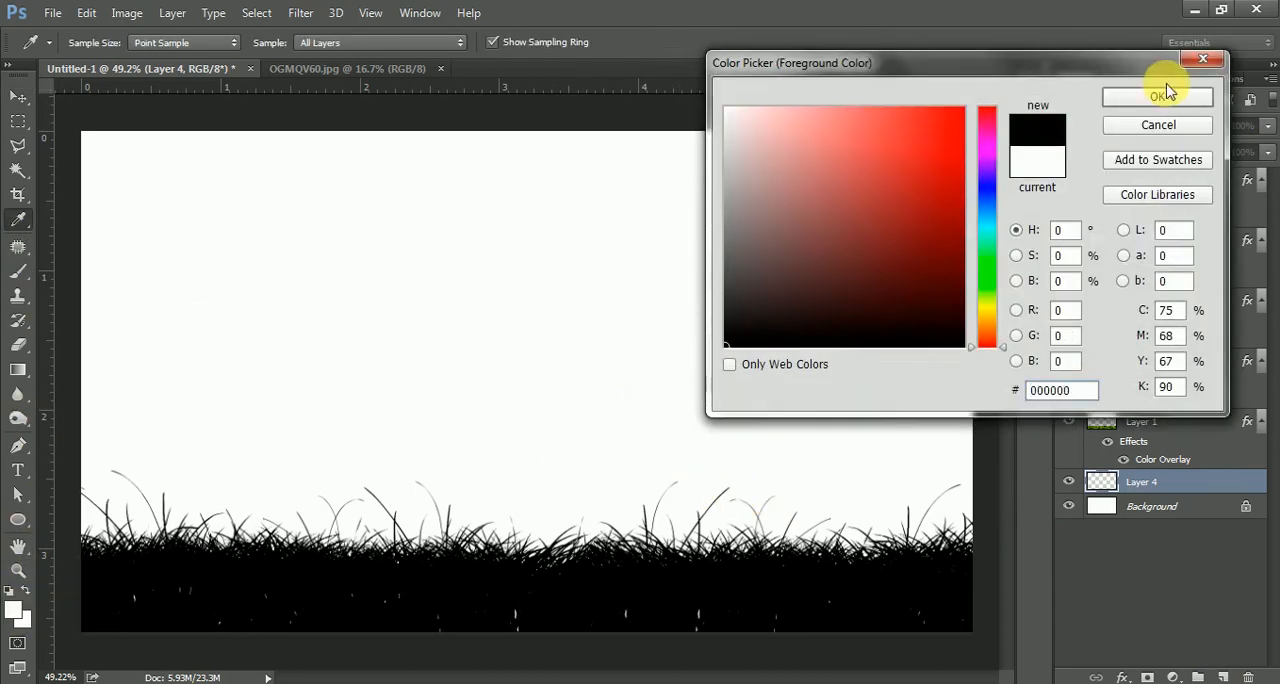
{"action": "left_click", "coordinate": [1110, 100]}
{"action": "left_click", "coordinate": [18, 270]}
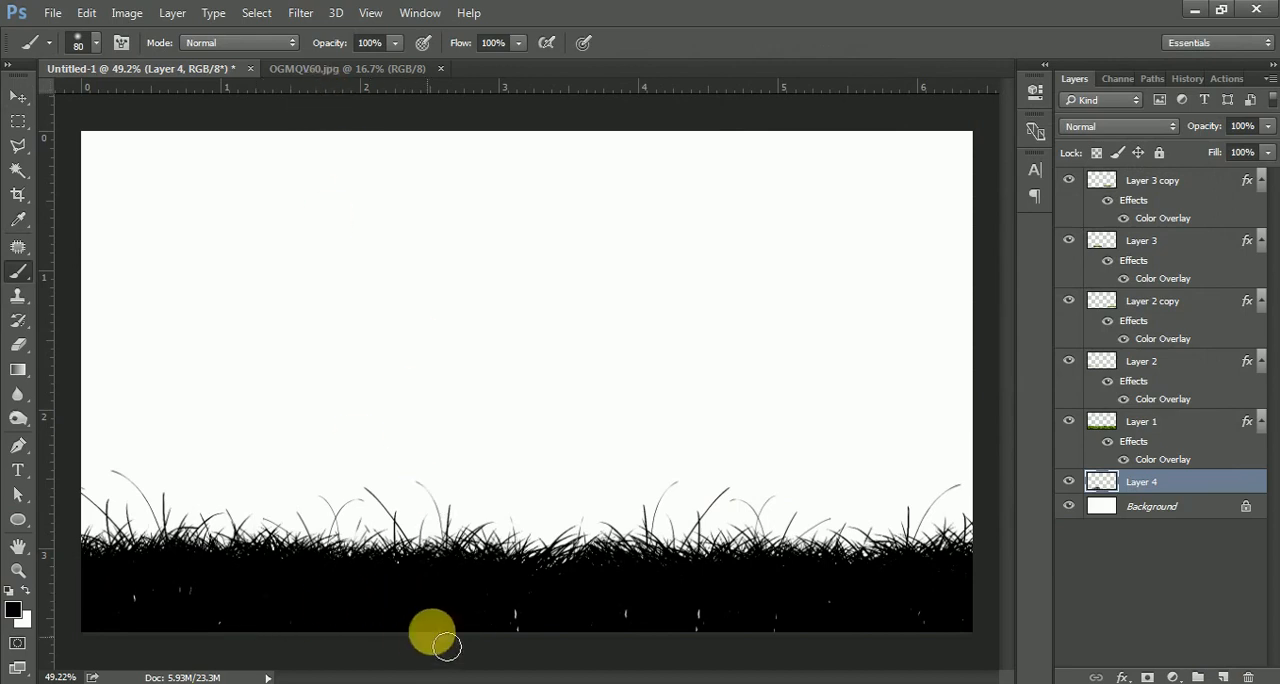
Paint black across the bottom edge of Layer 4 to fill the gaps beneath the grass.
{"action": "mouse_move", "coordinate": [420, 613]}
{"action": "left_mouse_down"}
{"action": "mouse_move", "coordinate": [154, 630]}
{"action": "mouse_move", "coordinate": [179, 625]}
{"action": "mouse_move", "coordinate": [134, 601]}
{"action": "mouse_move", "coordinate": [127, 616]}
{"action": "mouse_move", "coordinate": [386, 651]}
{"action": "mouse_move", "coordinate": [415, 627]}
{"action": "mouse_move", "coordinate": [466, 620]}
{"action": "mouse_move", "coordinate": [672, 613]}
{"action": "mouse_move", "coordinate": [875, 634]}
{"action": "mouse_move", "coordinate": [908, 657]}
{"action": "mouse_move", "coordinate": [891, 660]}
{"action": "mouse_move", "coordinate": [849, 626]}
{"action": "mouse_move", "coordinate": [1082, 653]}
{"action": "mouse_move", "coordinate": [843, 633]}
{"action": "mouse_move", "coordinate": [764, 608]}
{"action": "left_mouse_up"}
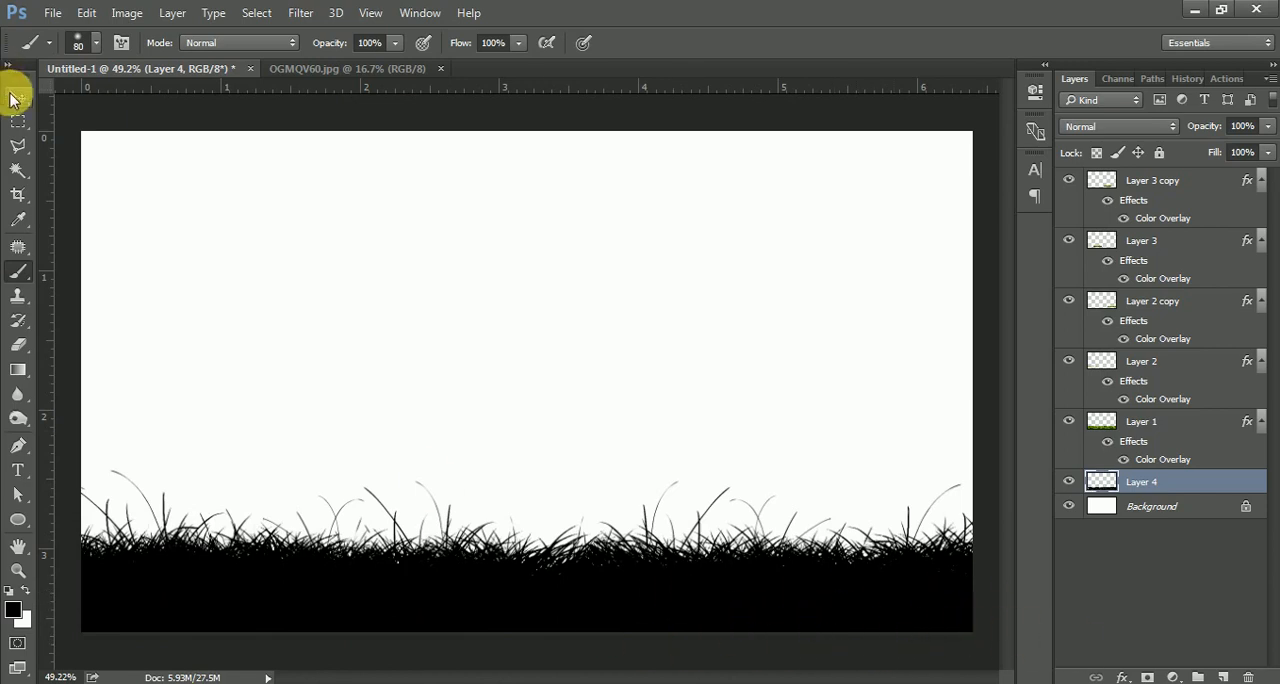
{"action": "left_click", "coordinate": [16, 98]}
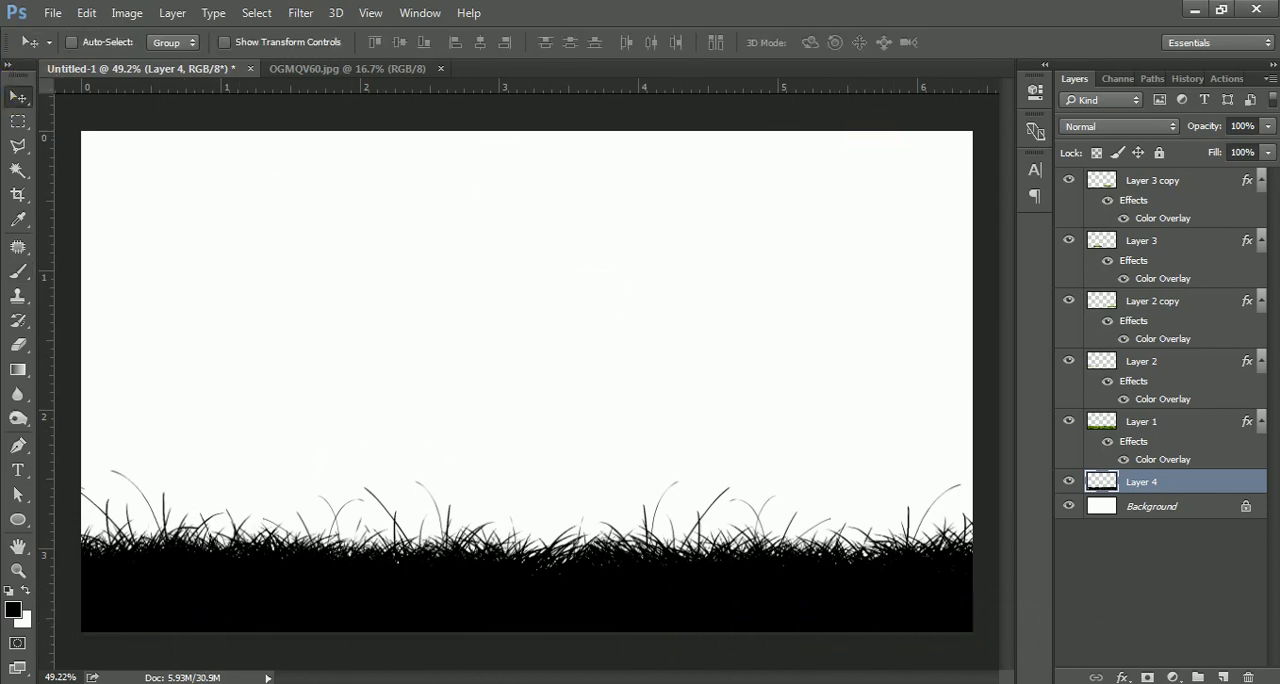
Open the sample sky photo, drag it into the main document as a new layer, and close the sky file.
{"action": "key", "text": "alt+Tab"}
{"action": "left_click_drag", "start_coordinate": [909, 162], "coordinate": [800, 37]}
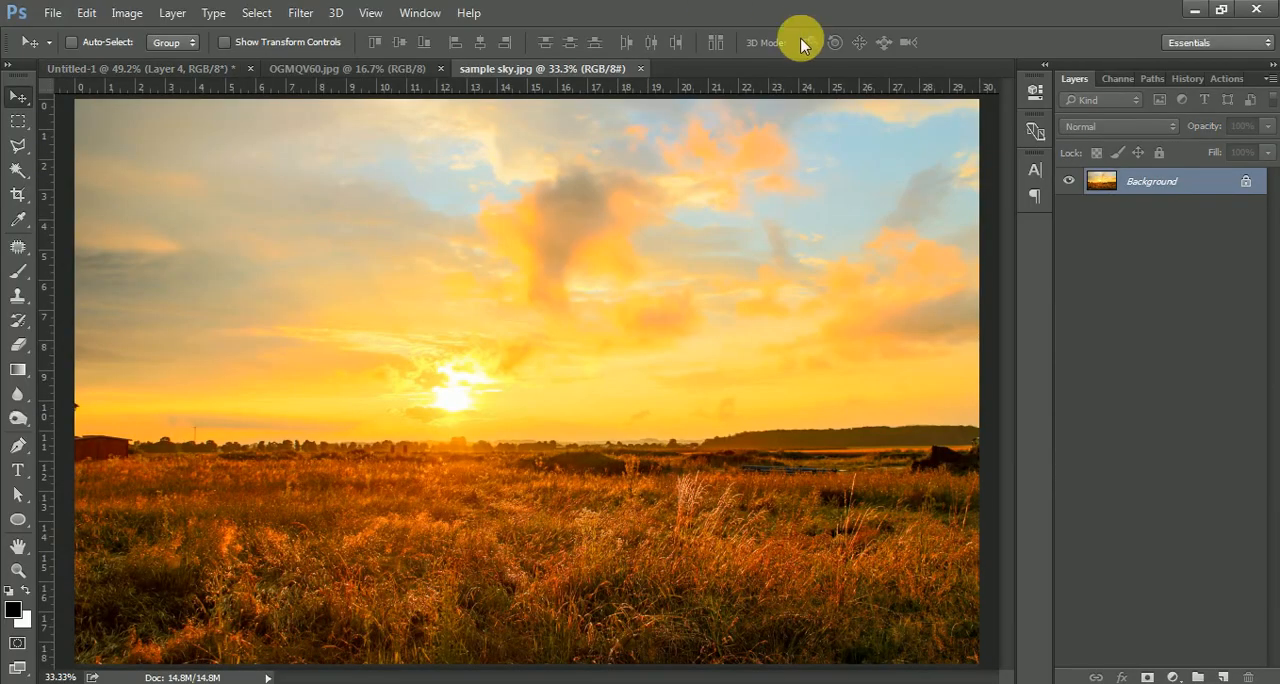
{"action": "left_click_drag", "start_coordinate": [592, 402], "coordinate": [457, 323]}
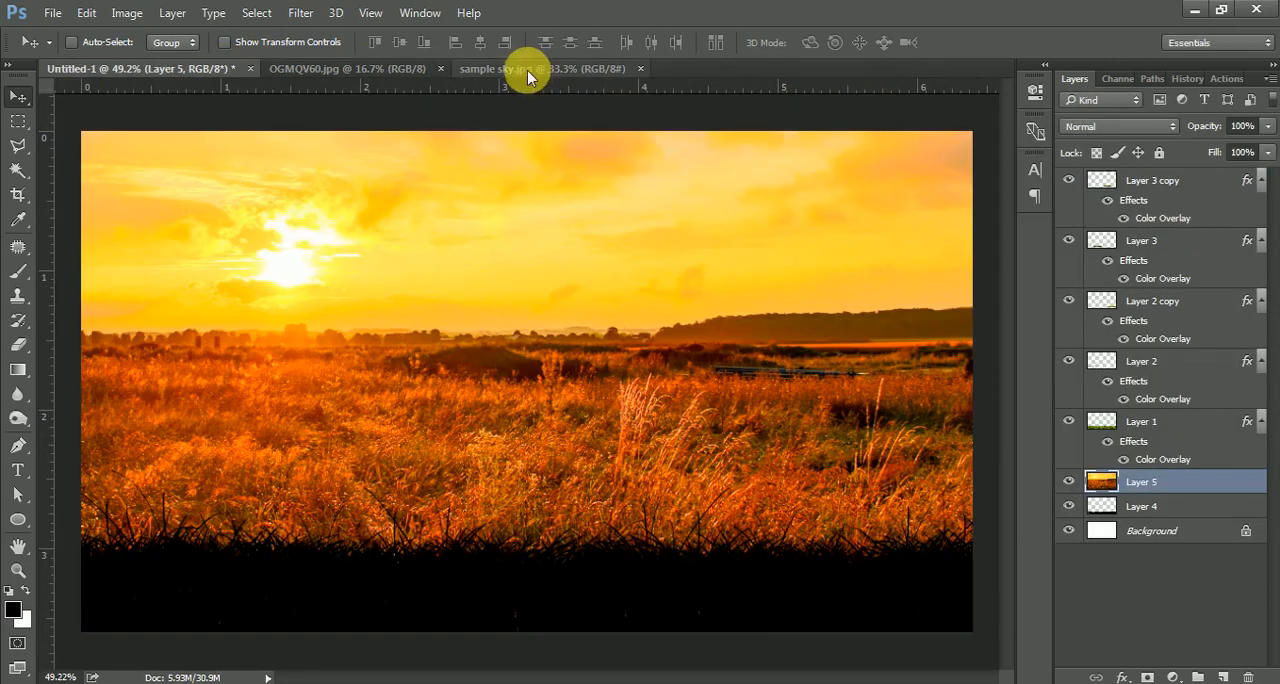
{"action": "left_click", "coordinate": [440, 68]}
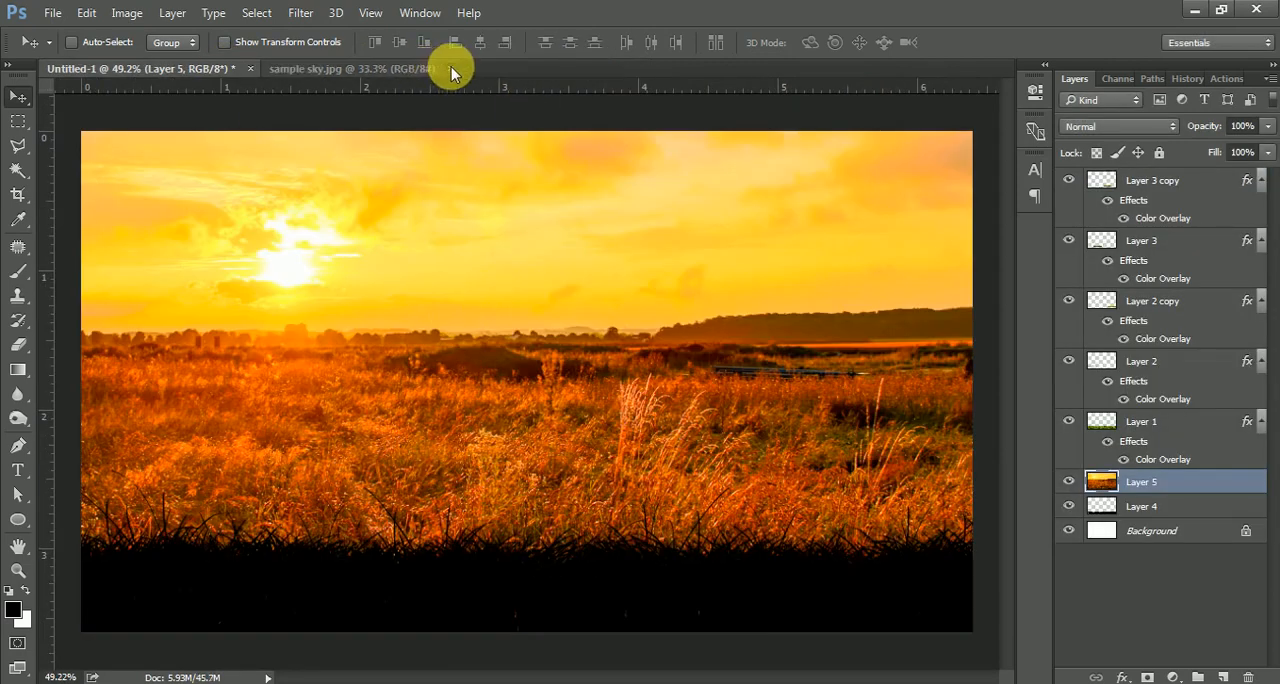
{"action": "left_click", "coordinate": [449, 69]}
Move the sky layer beneath Layer 4 and scale it up to about 321%, positioning the sun behind the grass.
{"action": "left_click_drag", "start_coordinate": [1171, 497], "coordinate": [1100, 518]}
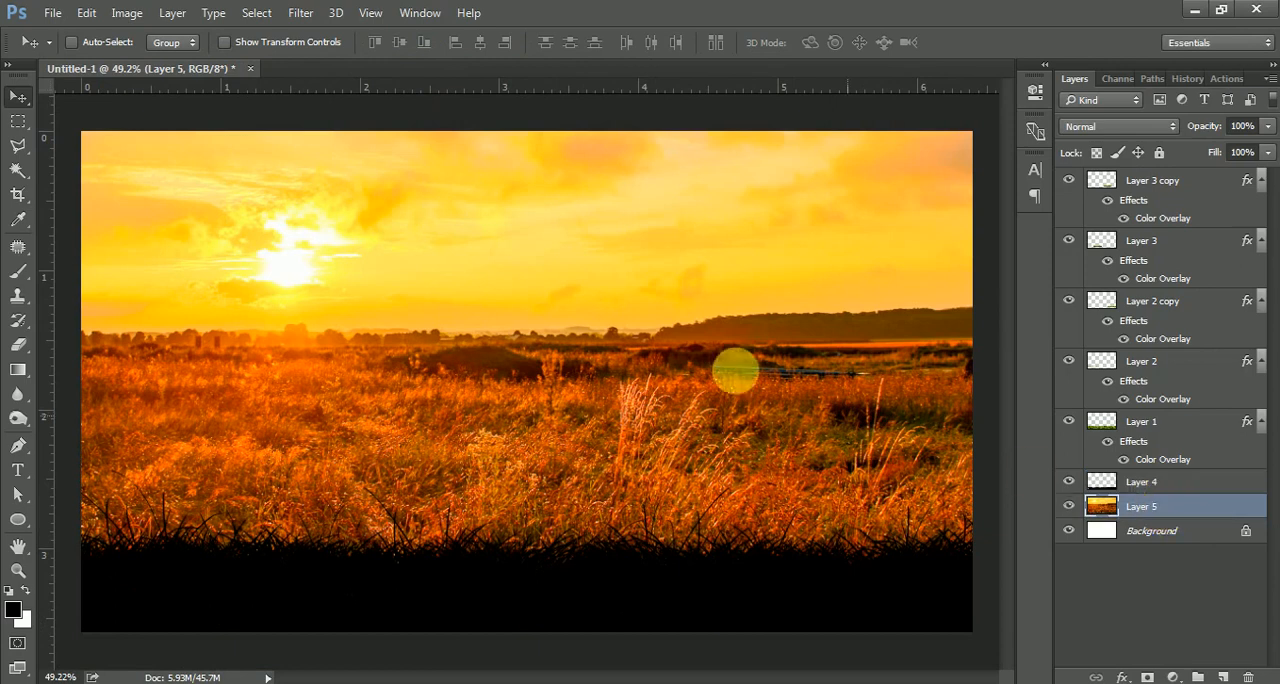
{"action": "scroll", "coordinate": [537, 292], "scroll_direction": "down", "scroll_amount": 5}
{"action": "key", "text": "ctrl+t"}
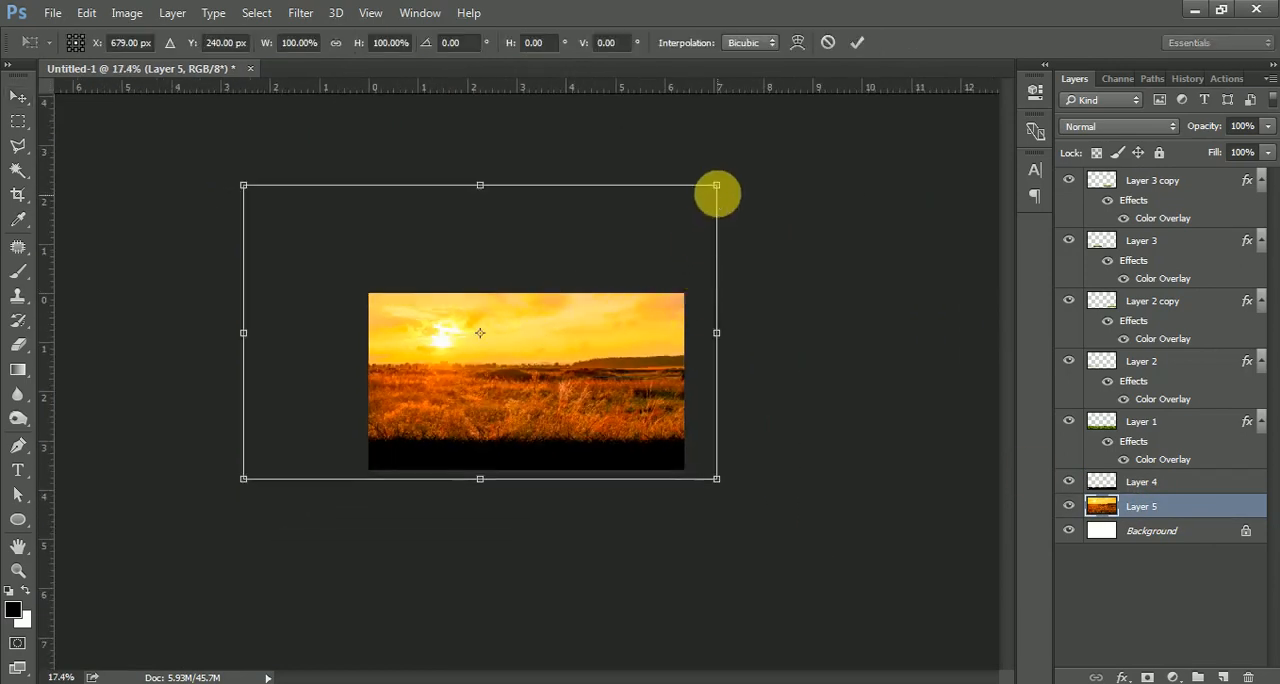
{"action": "left_click_drag", "start_coordinate": [714, 190], "coordinate": [898, 92]}
{"action": "left_click_drag", "start_coordinate": [537, 286], "coordinate": [603, 386]}
{"action": "scroll", "coordinate": [542, 316], "scroll_direction": "down", "scroll_amount": 2}
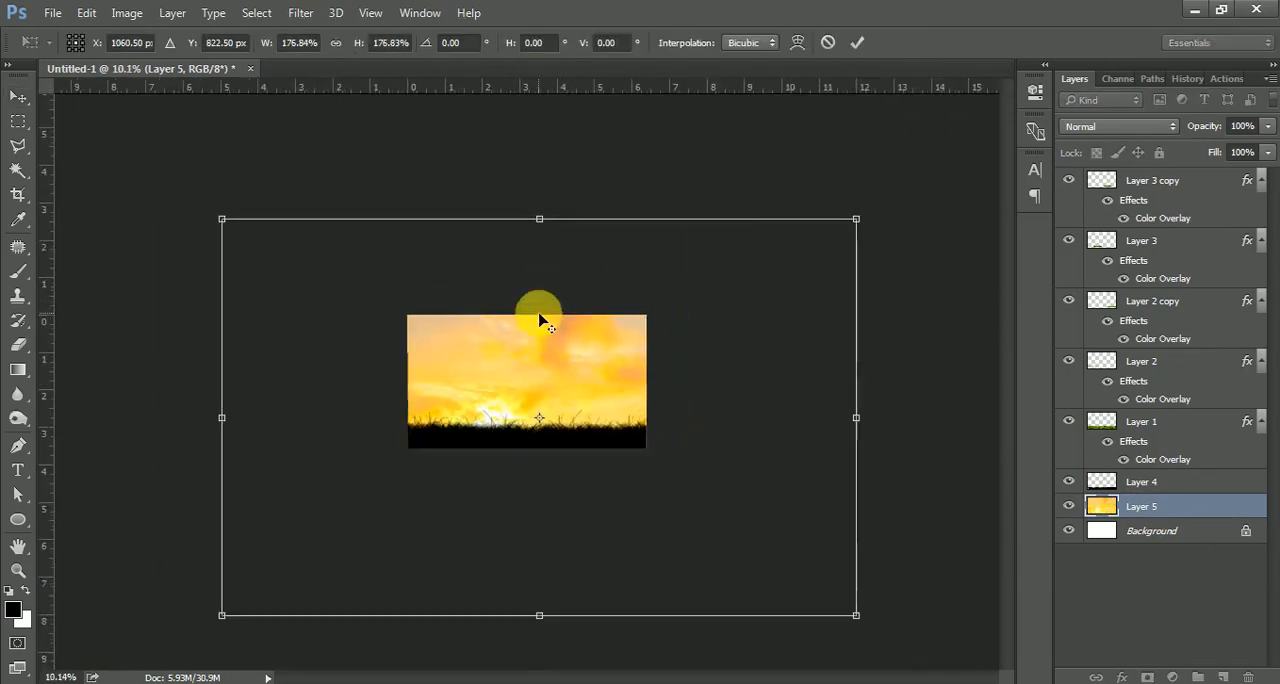
{"action": "left_click_drag", "start_coordinate": [779, 257], "coordinate": [1010, 172]}
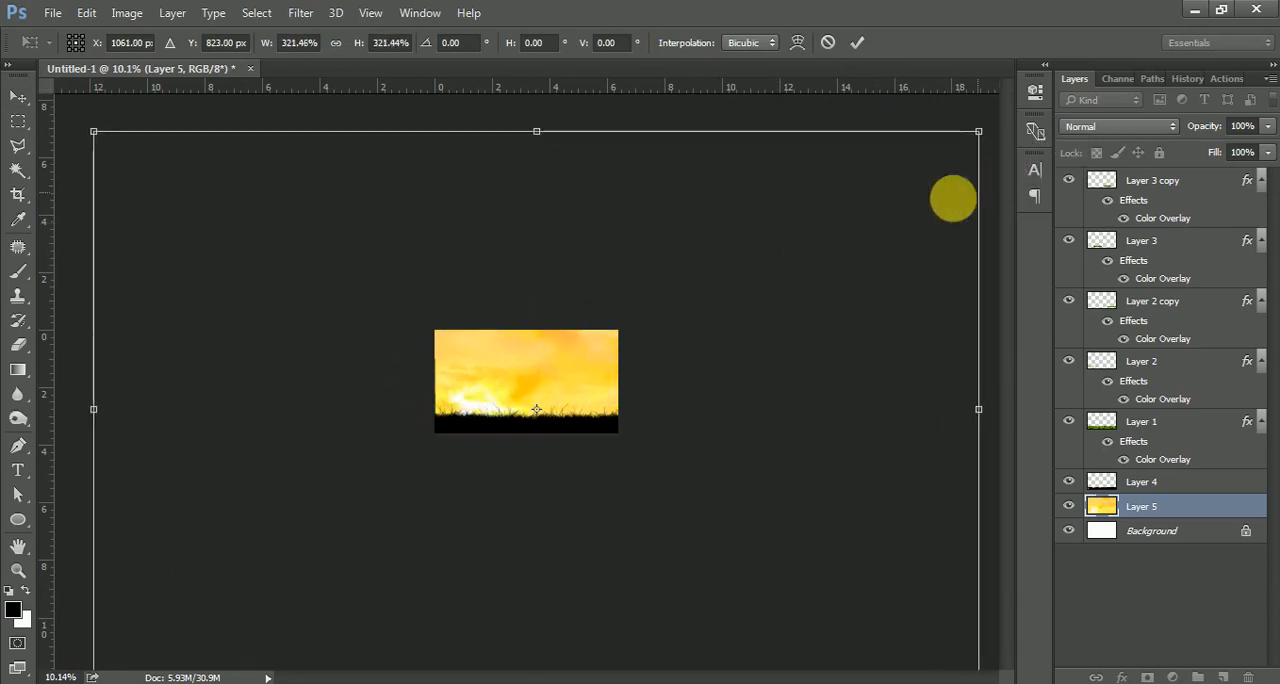
{"action": "left_click_drag", "start_coordinate": [541, 382], "coordinate": [594, 352]}
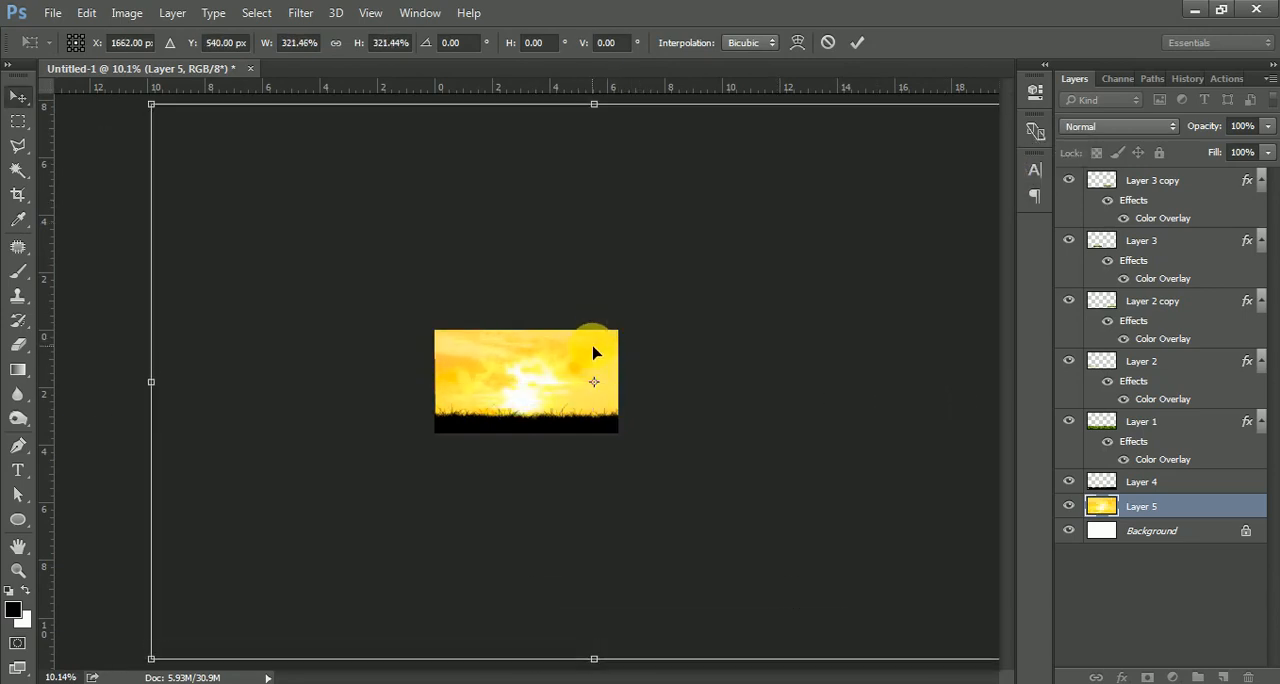
{"action": "key", "text": "Return"}
{"action": "scroll", "coordinate": [551, 389], "scroll_direction": "up", "scroll_amount": 5}
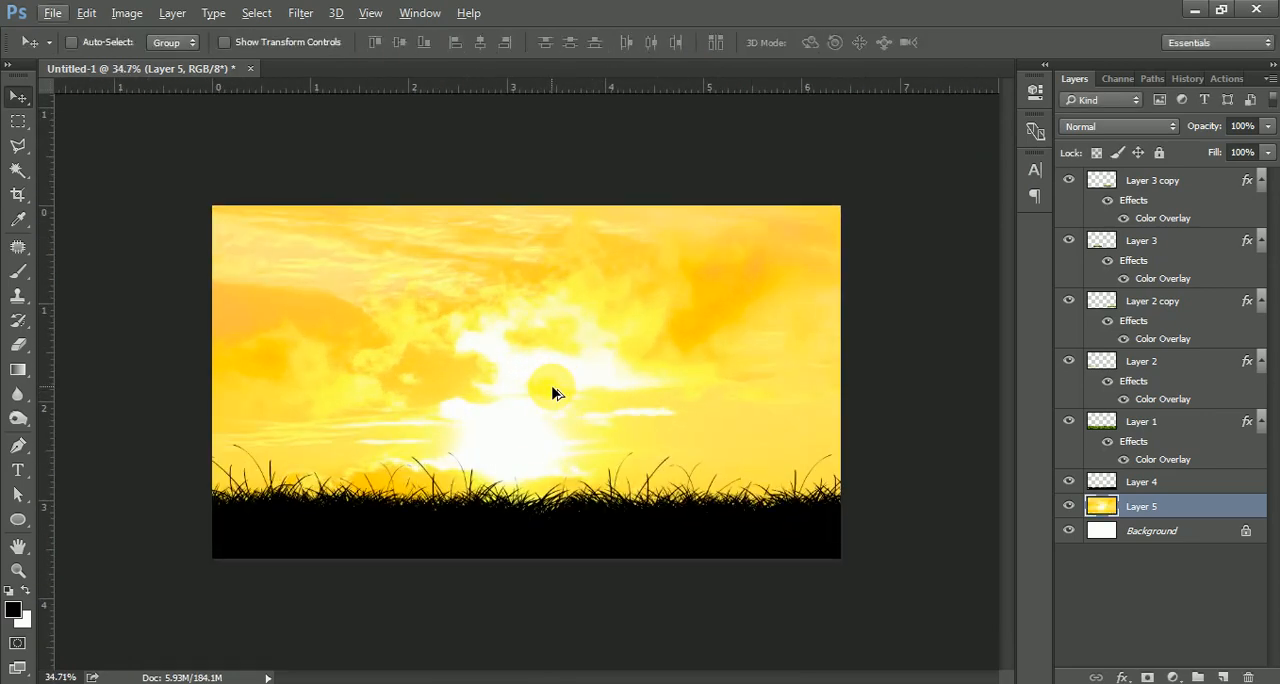
{"action": "left_click_drag", "start_coordinate": [548, 396], "coordinate": [564, 372]}
Place the tress1 tree image from the project folder into the document above the sky layer.
{"action": "left_click", "coordinate": [165, 683]}
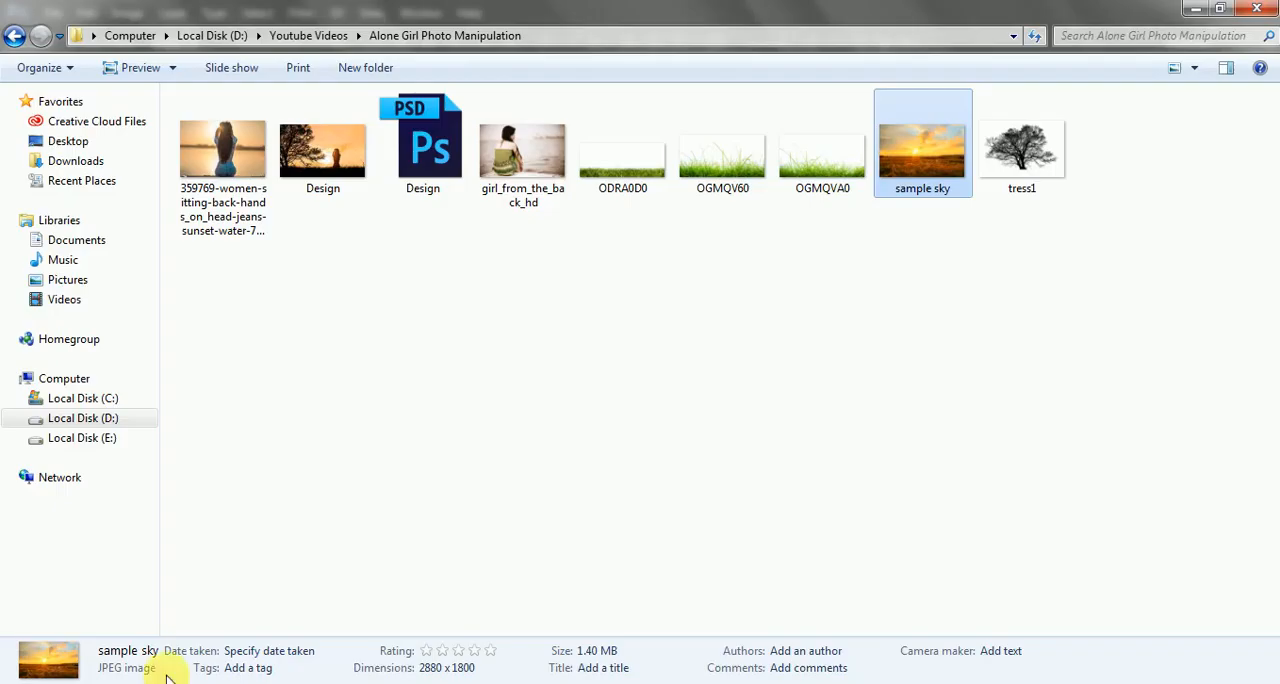
{"action": "left_click", "coordinate": [378, 310]}
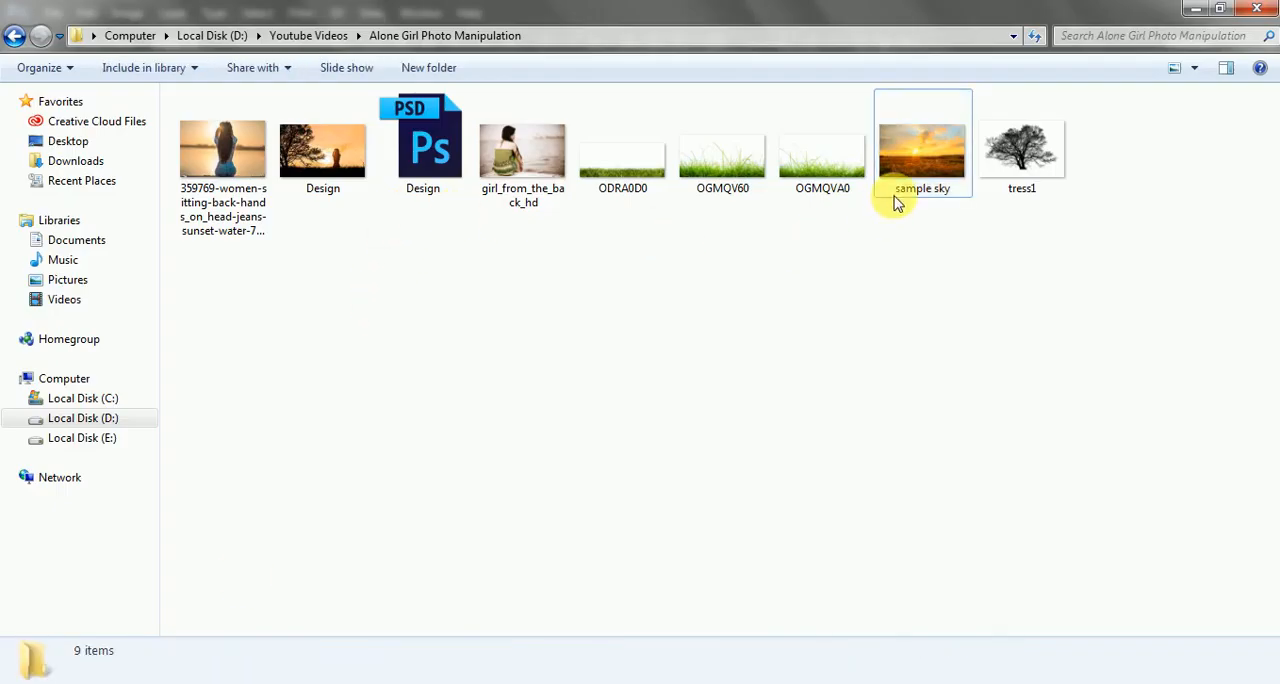
{"action": "left_click_drag", "start_coordinate": [1020, 150], "coordinate": [415, 365]}
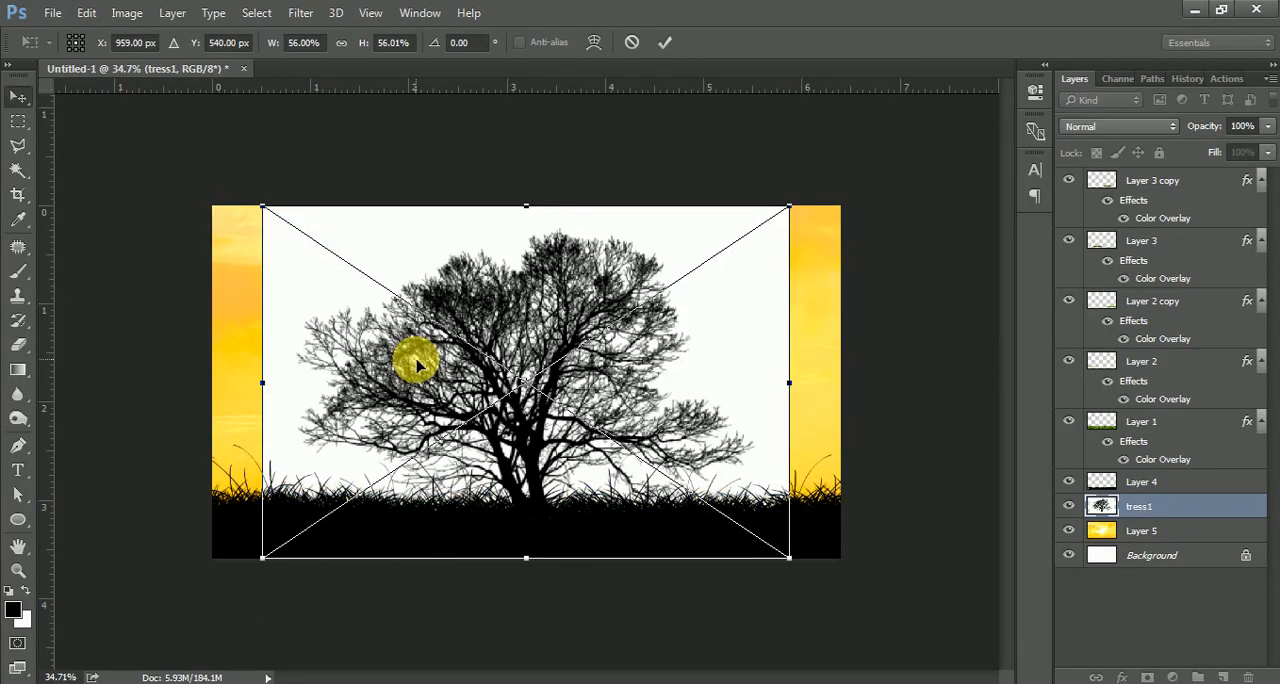
{"action": "key", "text": "Return"}
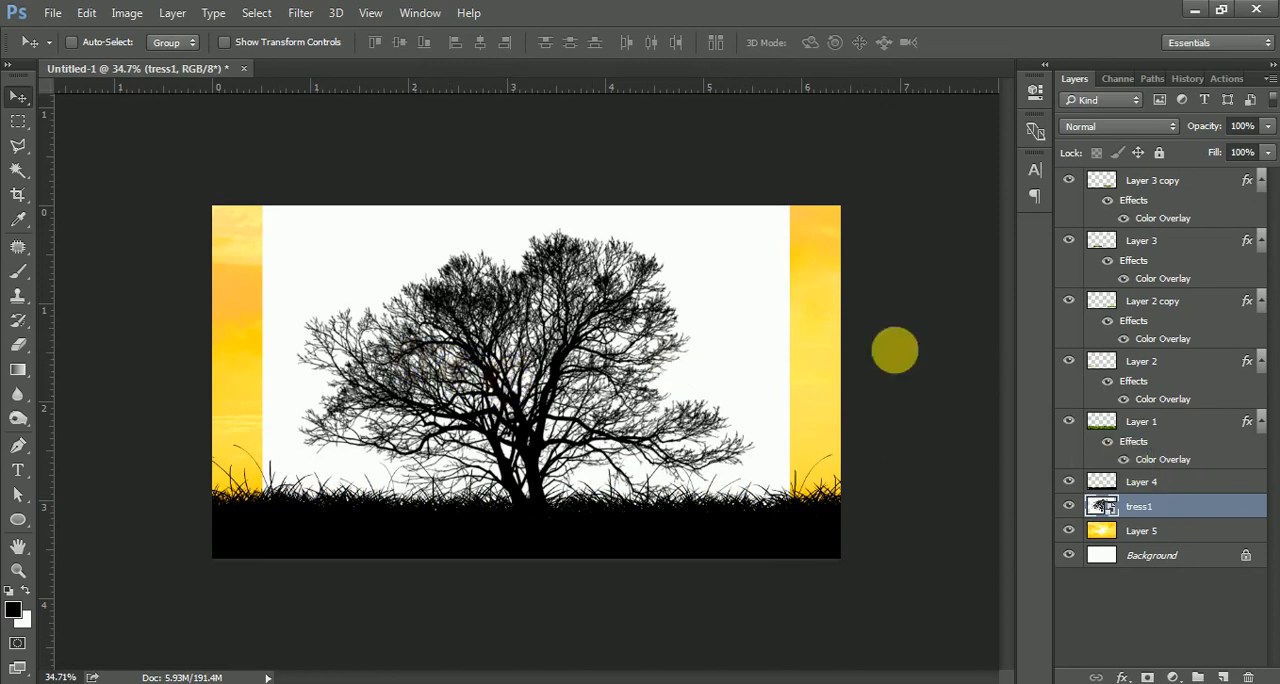
Rasterize the tress1 smart object layer.
{"action": "key", "text": "e"}
{"action": "left_click", "coordinate": [416, 288]}
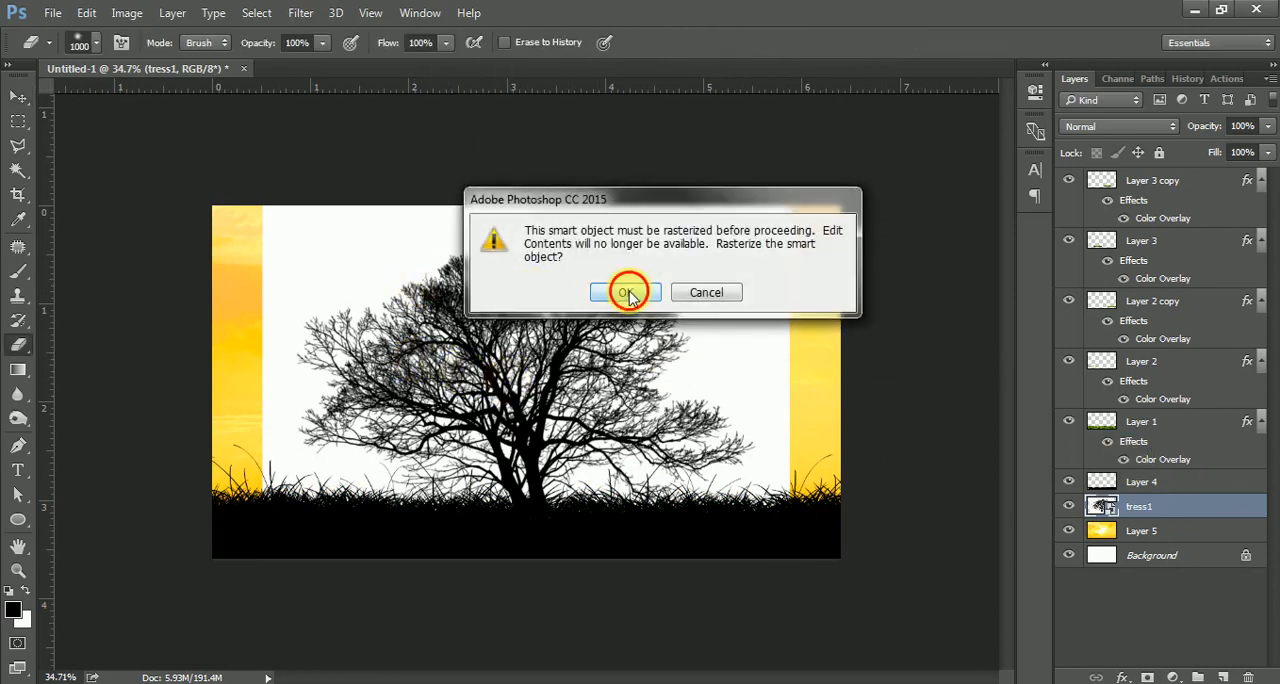
{"action": "left_click", "coordinate": [616, 291]}
{"action": "left_click", "coordinate": [18, 97]}
Select the tree's white background with Color Range at fuzziness 84, delete it, and deselect.
{"action": "left_click", "coordinate": [298, 12]}
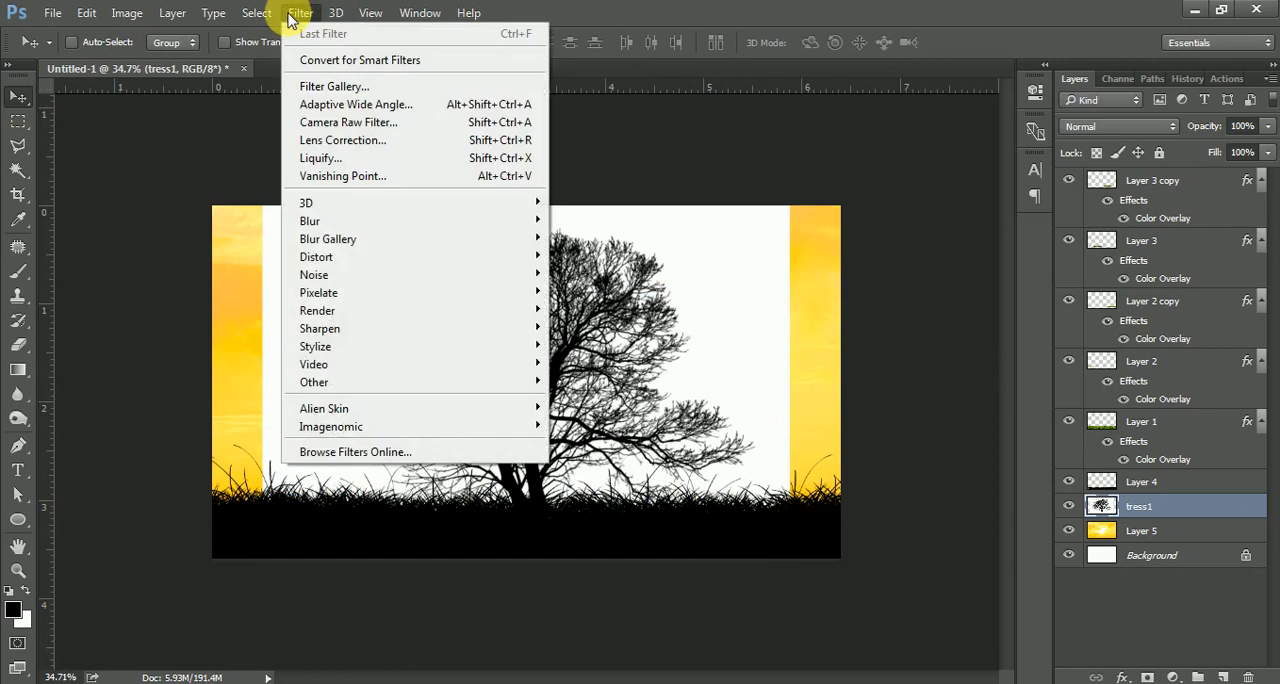
{"action": "mouse_move", "coordinate": [257, 12]}
{"action": "left_click", "coordinate": [286, 193]}
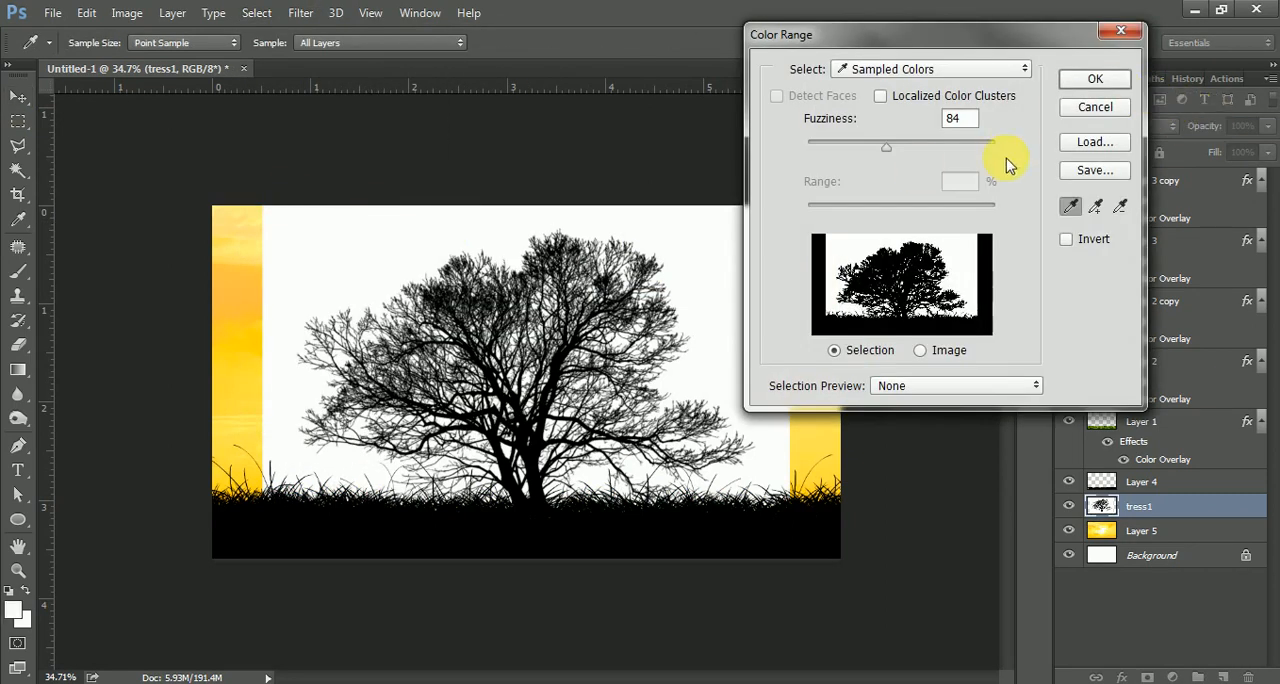
{"action": "left_click", "coordinate": [1090, 78]}
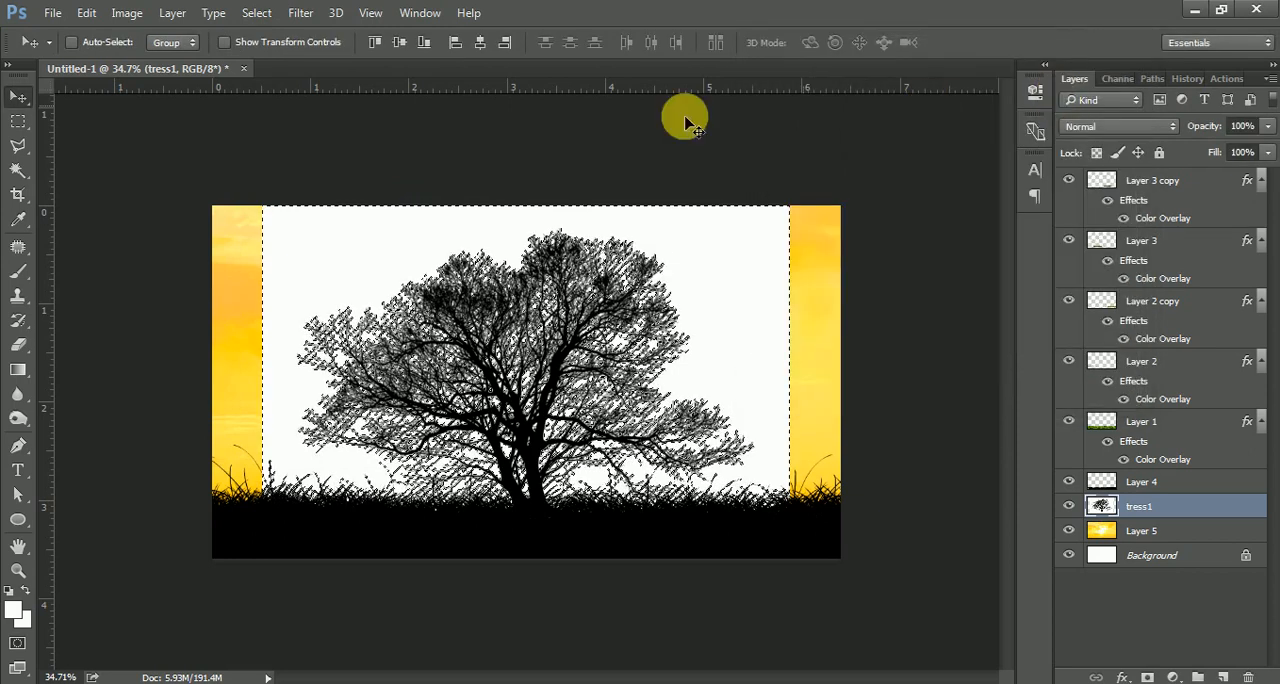
{"action": "key", "text": "Delete"}
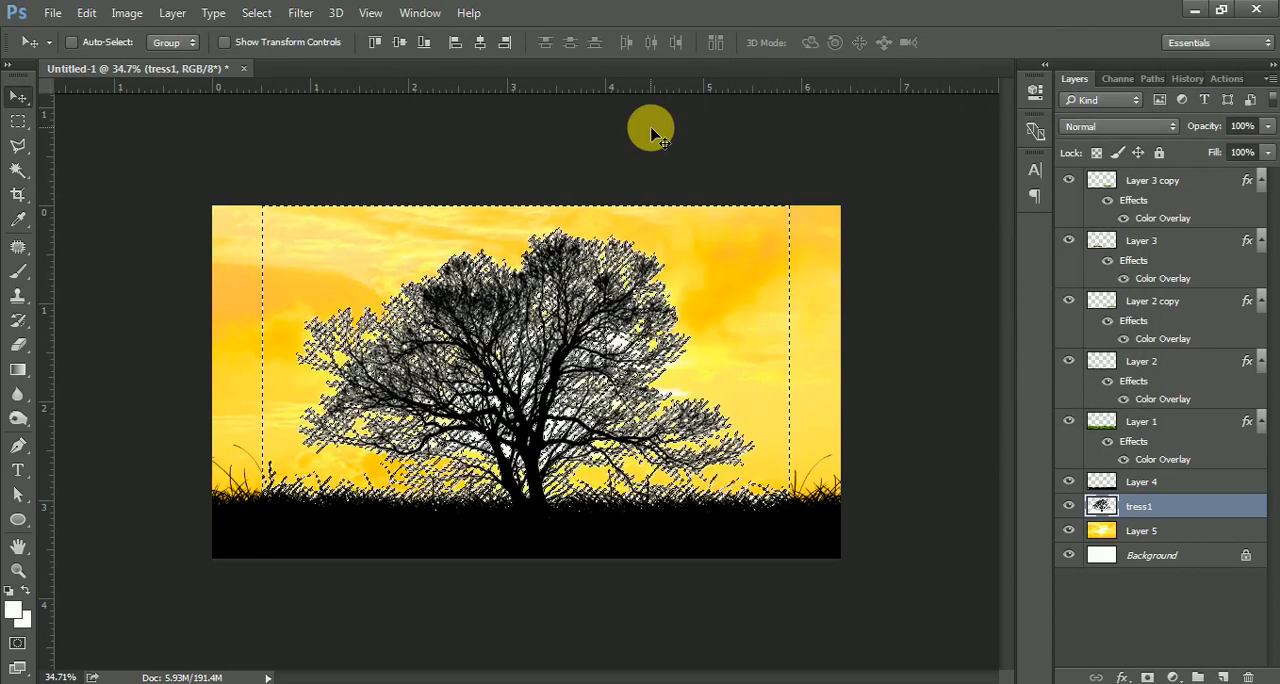
{"action": "key", "text": "ctrl+d"}
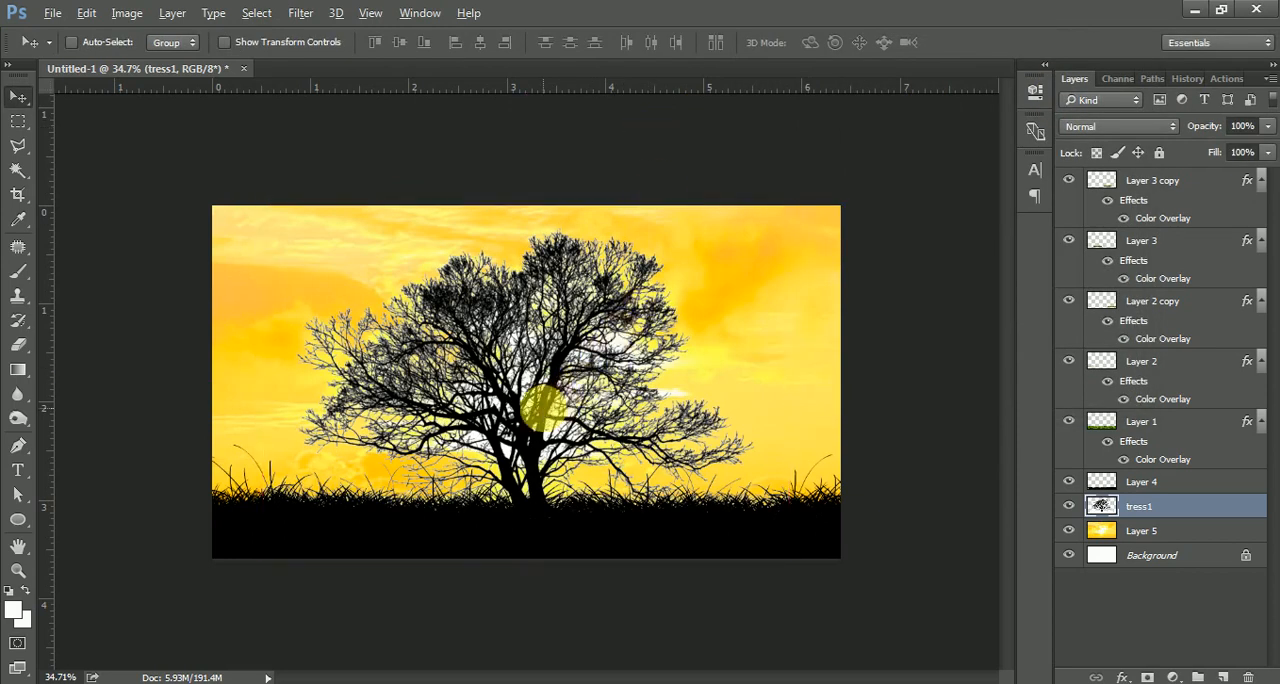
{"action": "scroll", "coordinate": [543, 406], "scroll_direction": "up", "scroll_amount": 3}
{"action": "scroll", "coordinate": [543, 406], "scroll_direction": "down", "scroll_amount": 1}
{"action": "scroll", "coordinate": [543, 406], "scroll_direction": "up", "scroll_amount": 3}
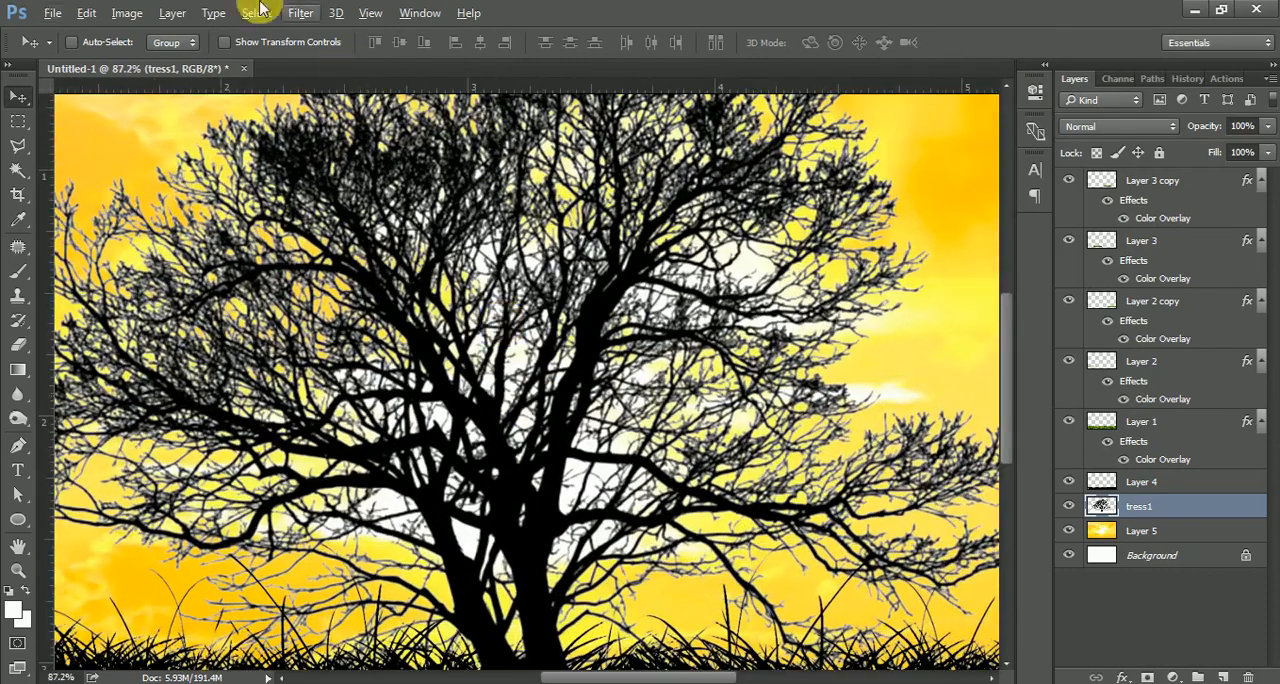
{"action": "left_click", "coordinate": [251, 14]}
{"action": "left_click", "coordinate": [303, 194]}
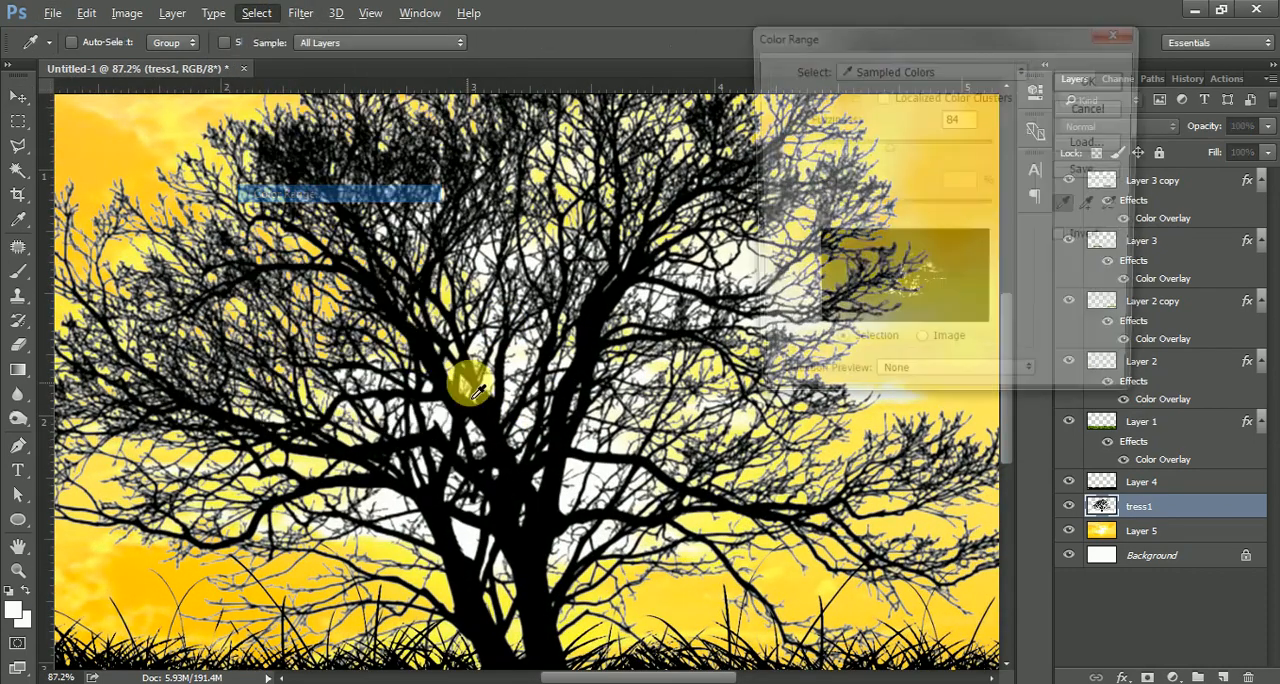
{"action": "left_click", "coordinate": [1098, 80]}
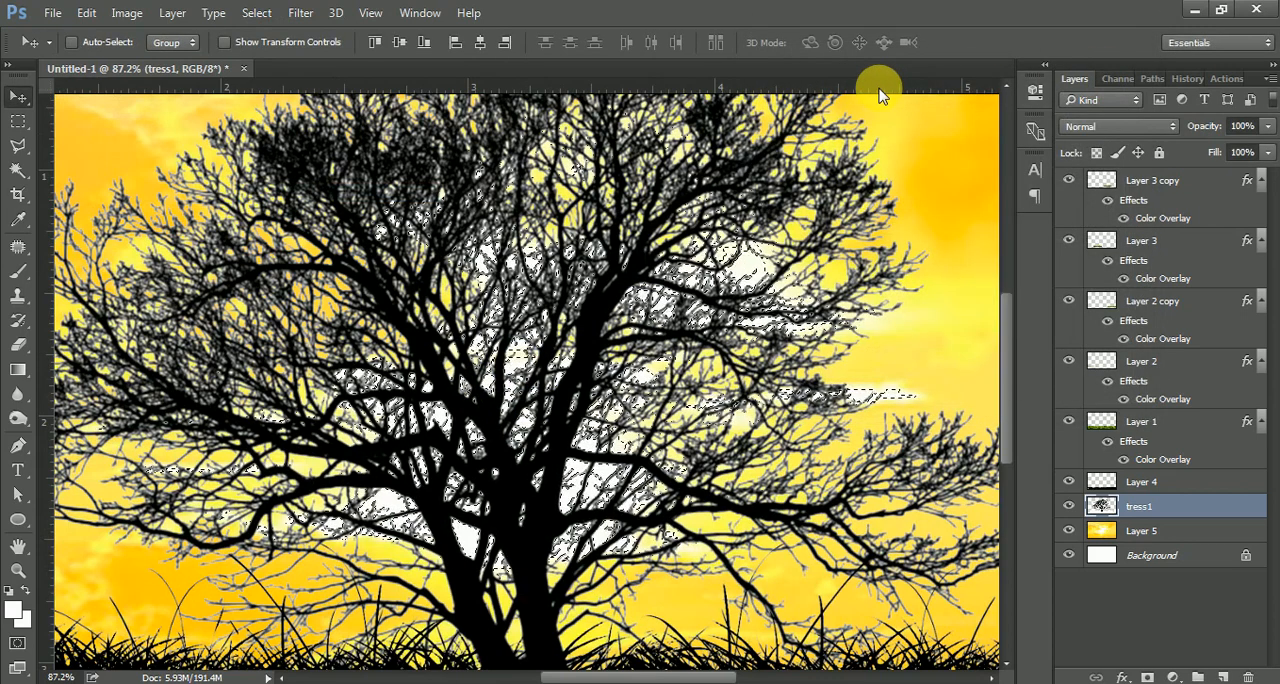
{"action": "key", "text": "ctrl+d"}
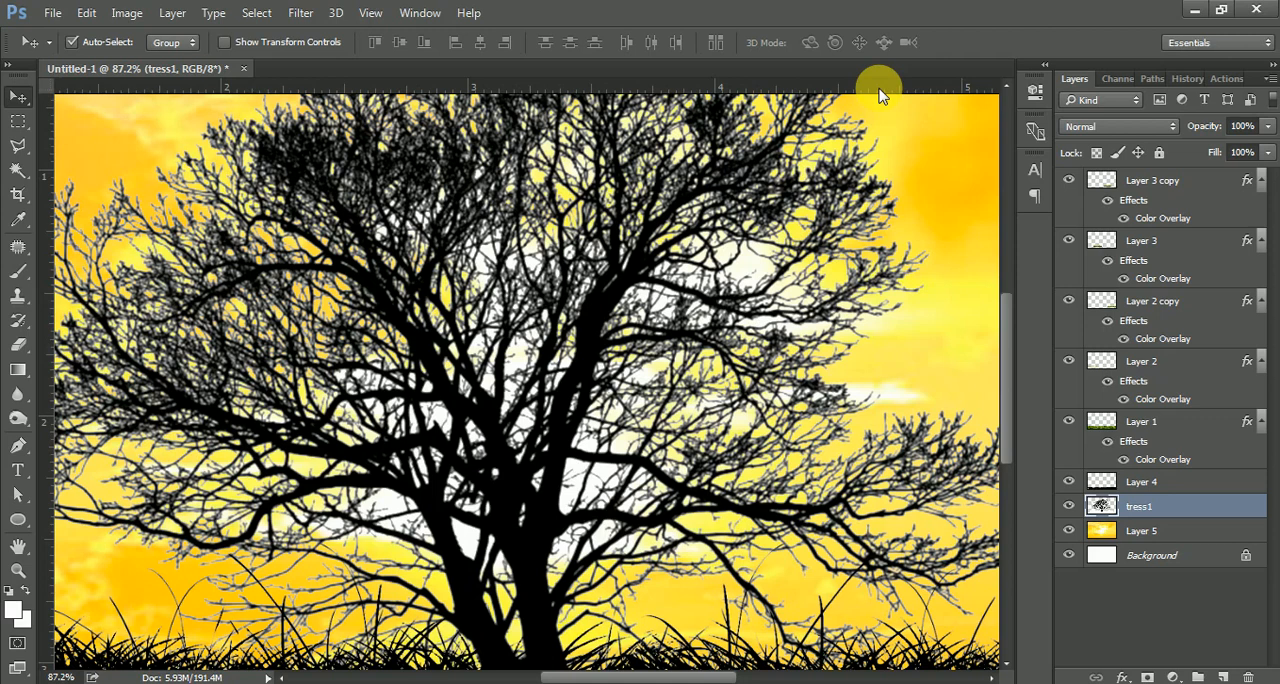
Add a black Color Overlay layer effect to the tress1 layer.
{"action": "scroll", "coordinate": [768, 146], "scroll_direction": "down", "scroll_amount": 3}
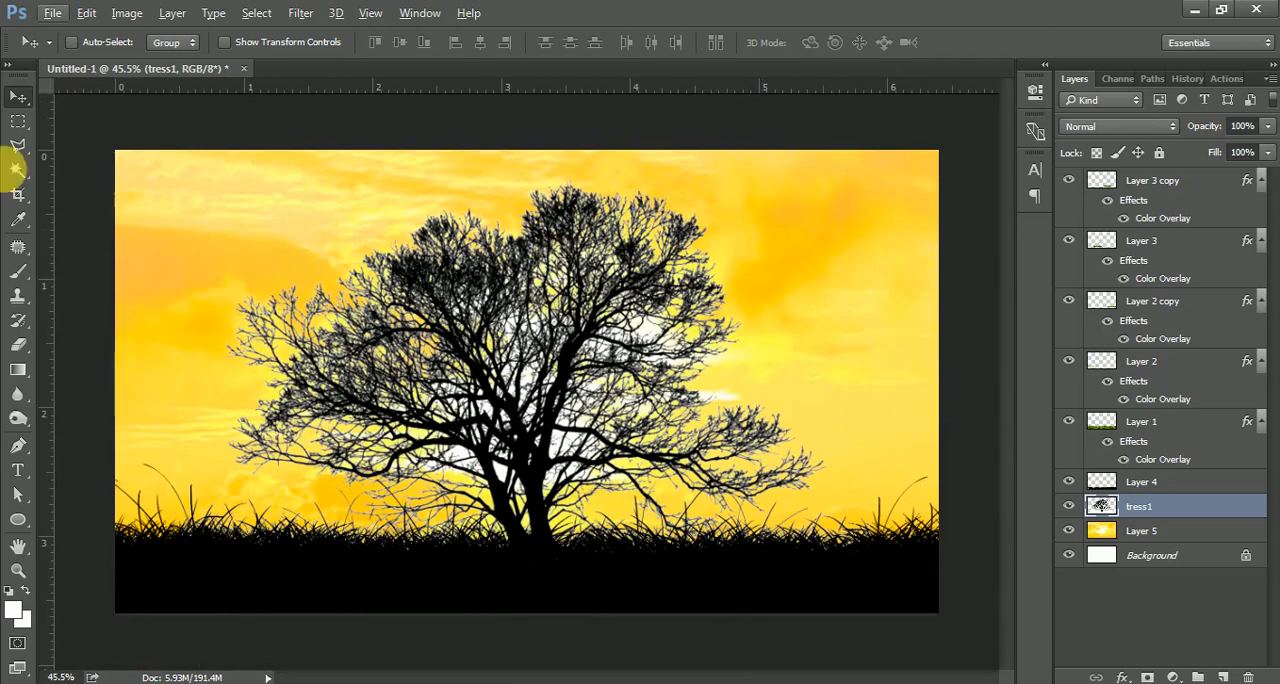
{"action": "scroll", "coordinate": [600, 453], "scroll_direction": "up", "scroll_amount": 2}
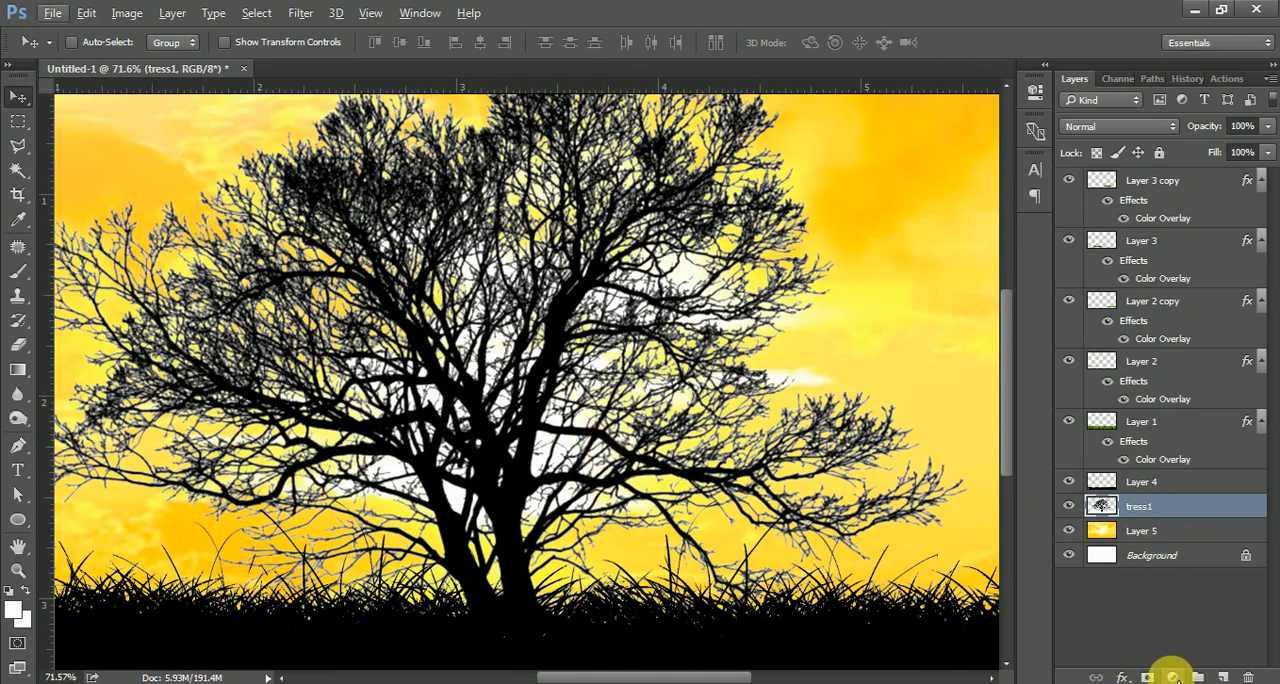
{"action": "left_click", "coordinate": [1124, 678]}
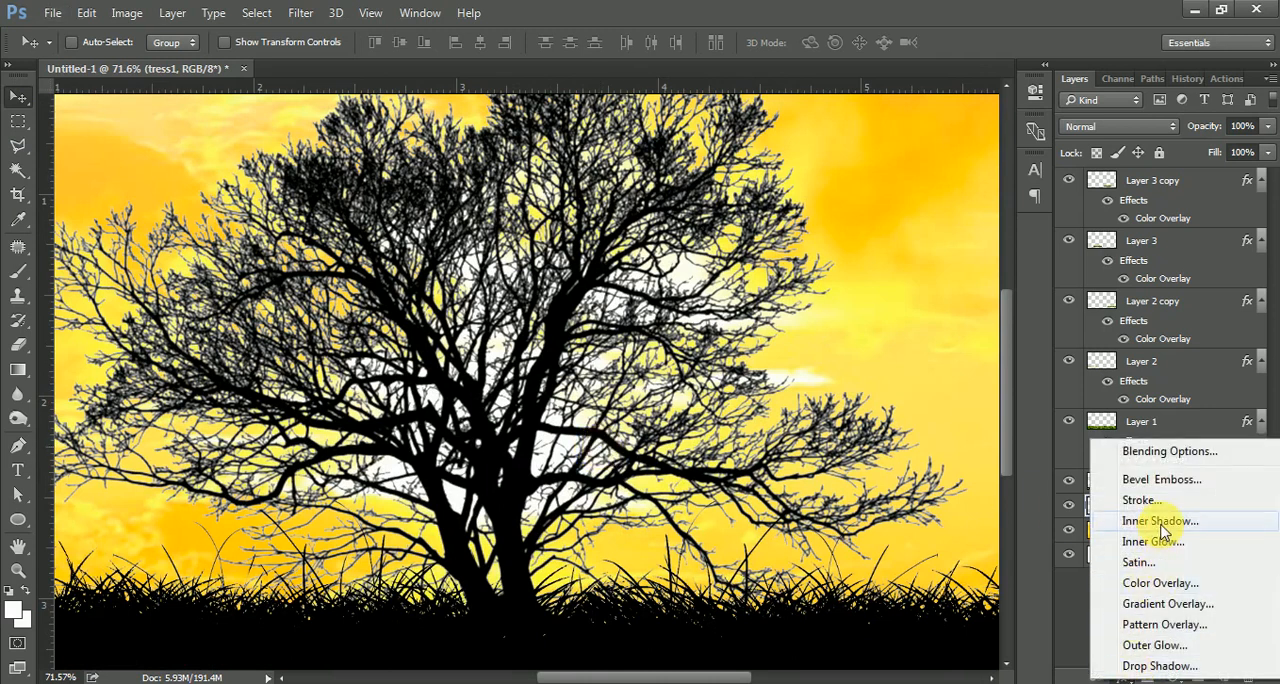
{"action": "left_click", "coordinate": [1160, 584]}
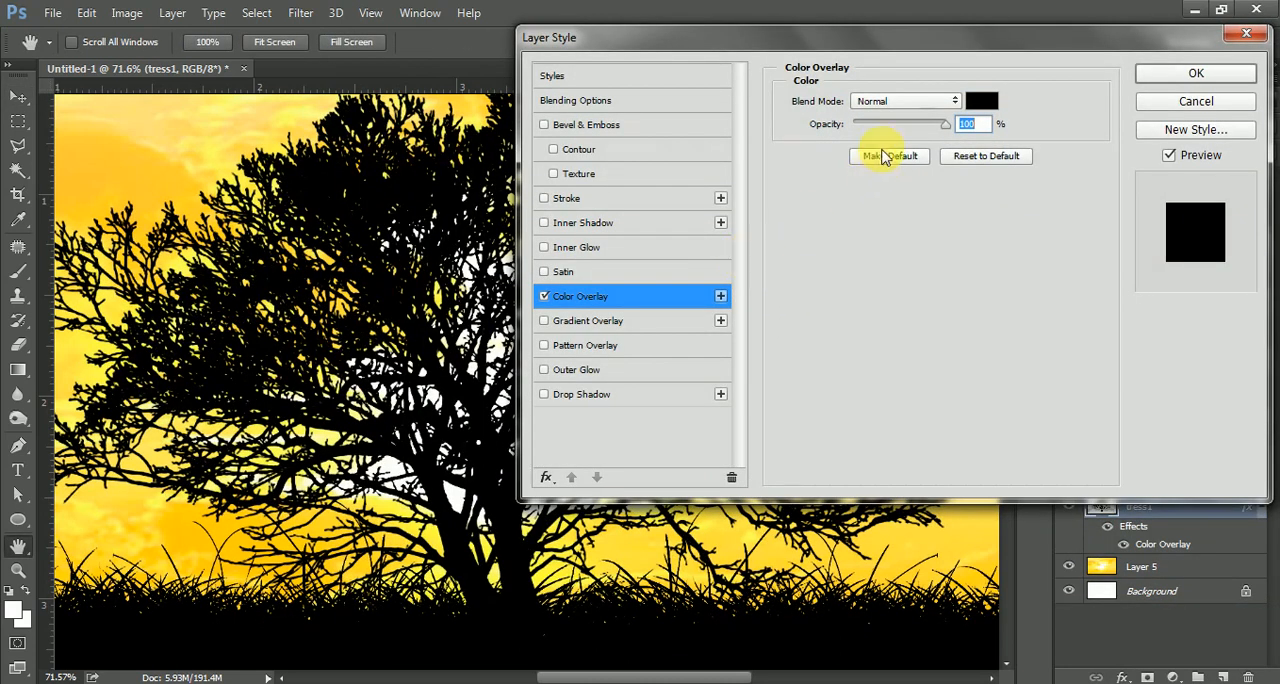
{"action": "left_click_drag", "start_coordinate": [945, 125], "coordinate": [907, 133]}
{"action": "left_click", "coordinate": [1173, 84]}
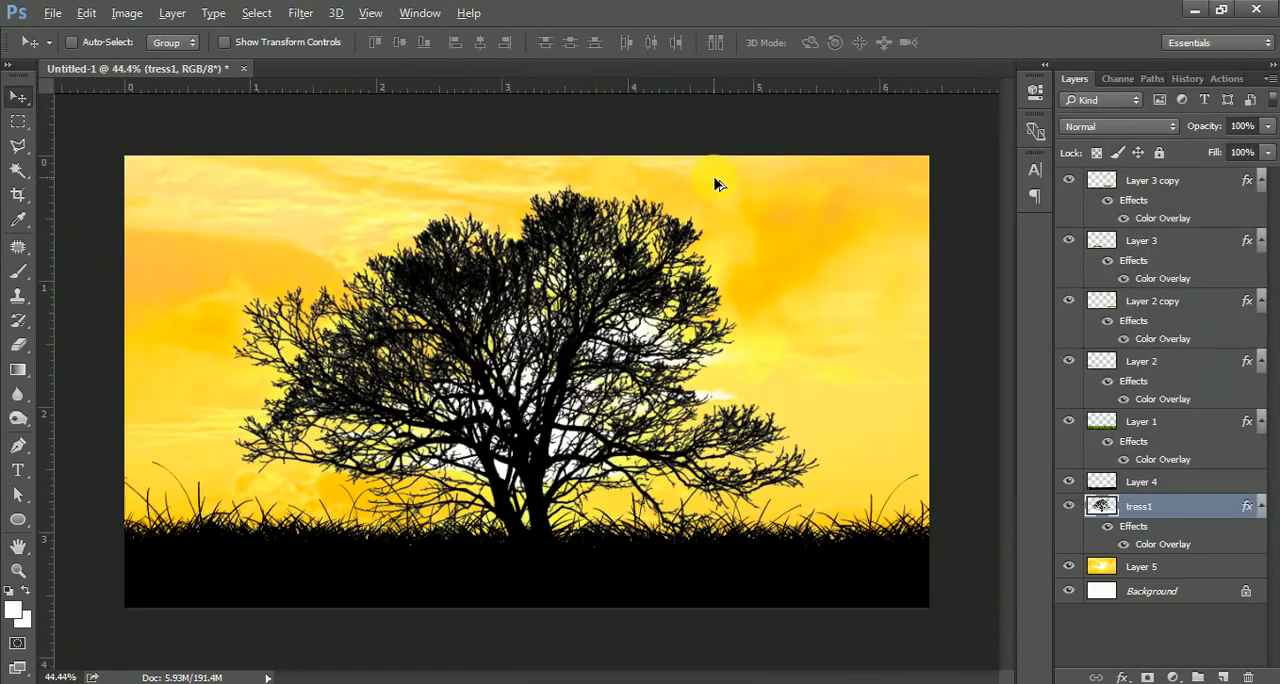
Scale the tree to about 123% and move it to the left edge of the canvas.
{"action": "key", "text": "ctrl+t"}
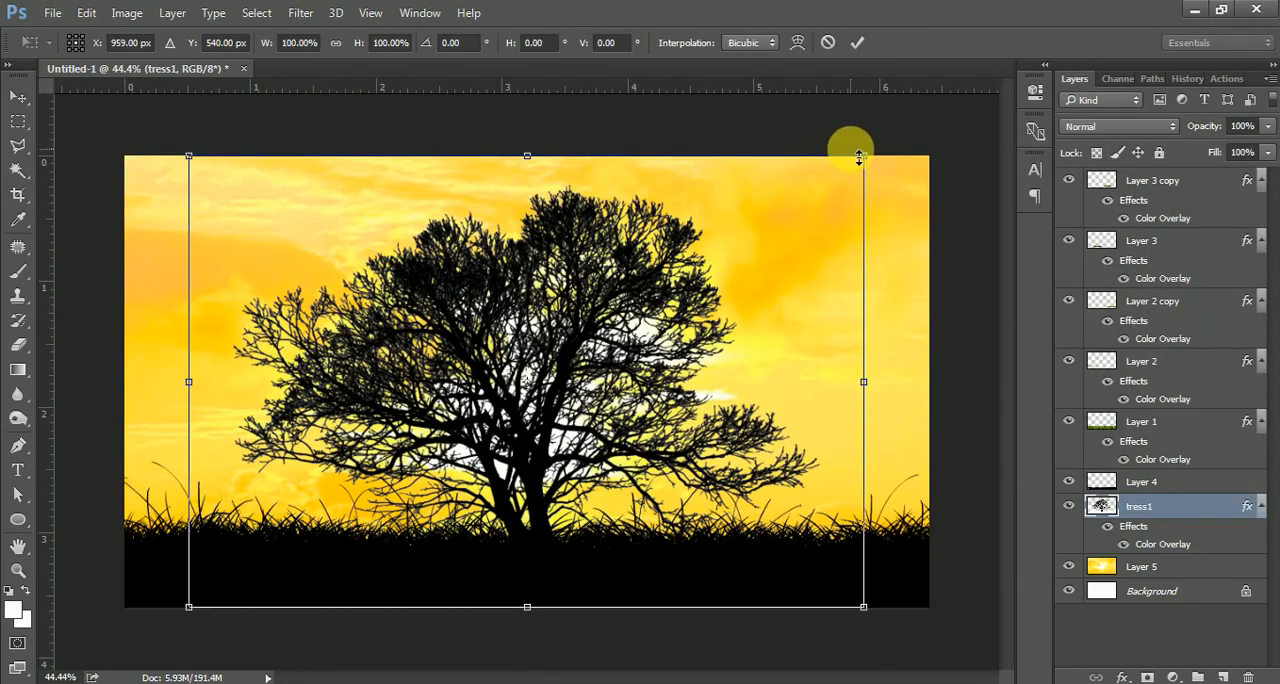
{"action": "left_click_drag", "start_coordinate": [772, 283], "coordinate": [478, 287]}
{"action": "key", "text": "ctrl+minus"}
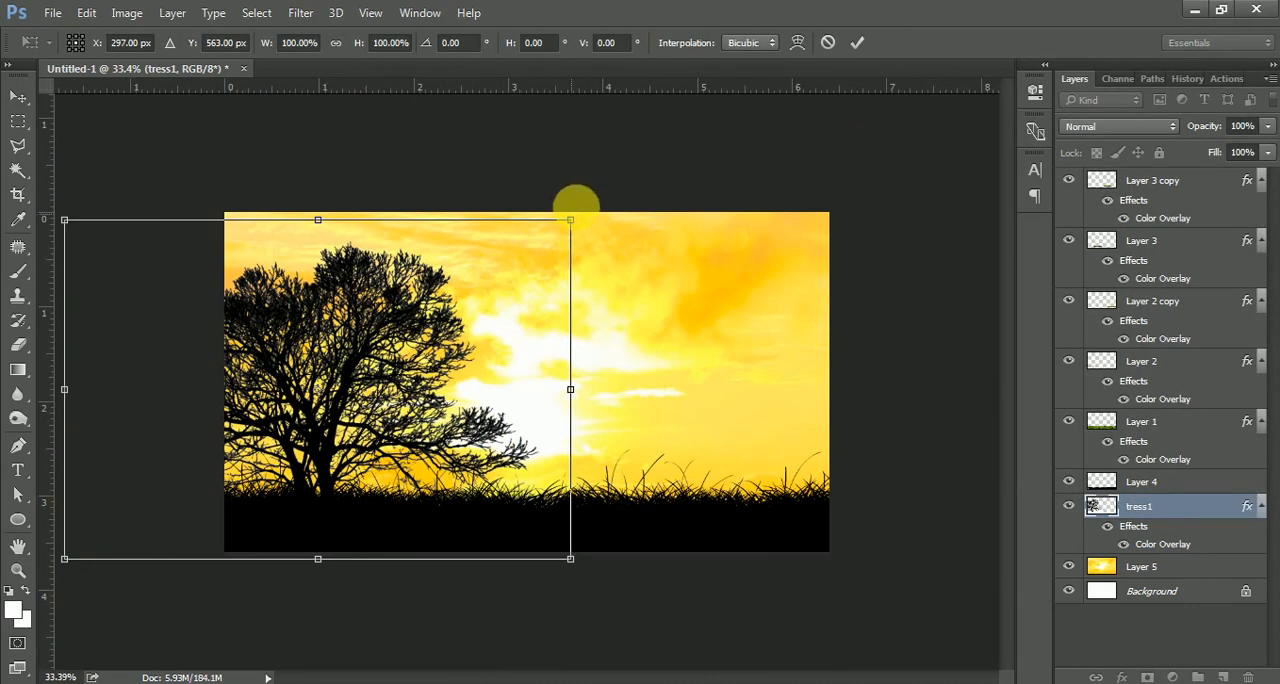
{"action": "left_click_drag", "start_coordinate": [577, 228], "coordinate": [632, 174]}
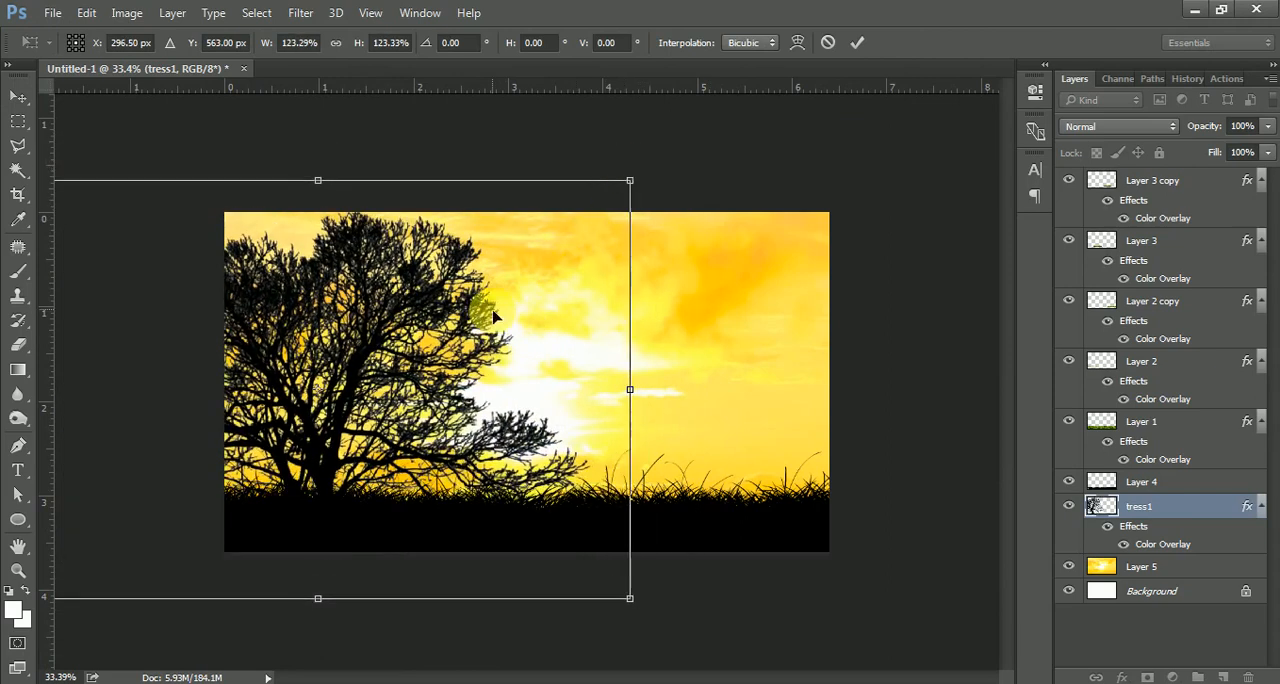
{"action": "left_click_drag", "start_coordinate": [493, 306], "coordinate": [417, 289]}
{"action": "key", "text": "Return"}
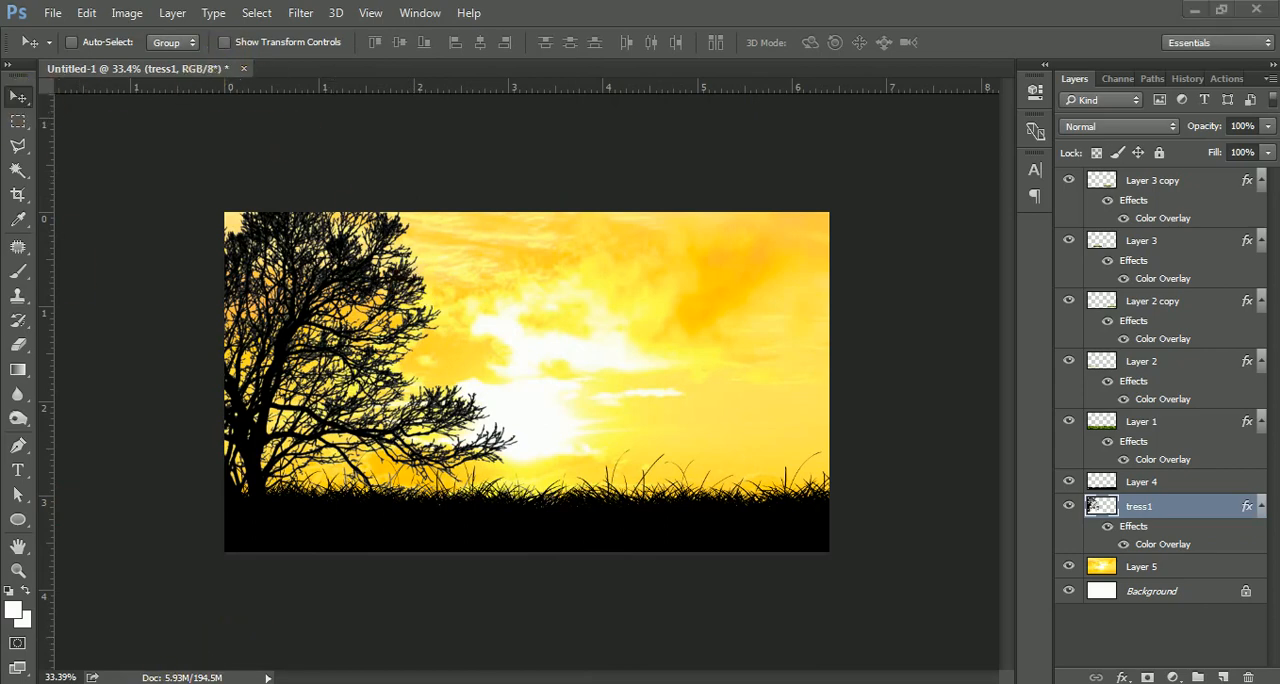
Open the 359769-women-sitting-back-hands_on_head-jeans-sunset-water photo from the project folder.
{"action": "left_click", "coordinate": [225, 683]}
{"action": "left_click_drag", "start_coordinate": [225, 196], "coordinate": [670, 7]}
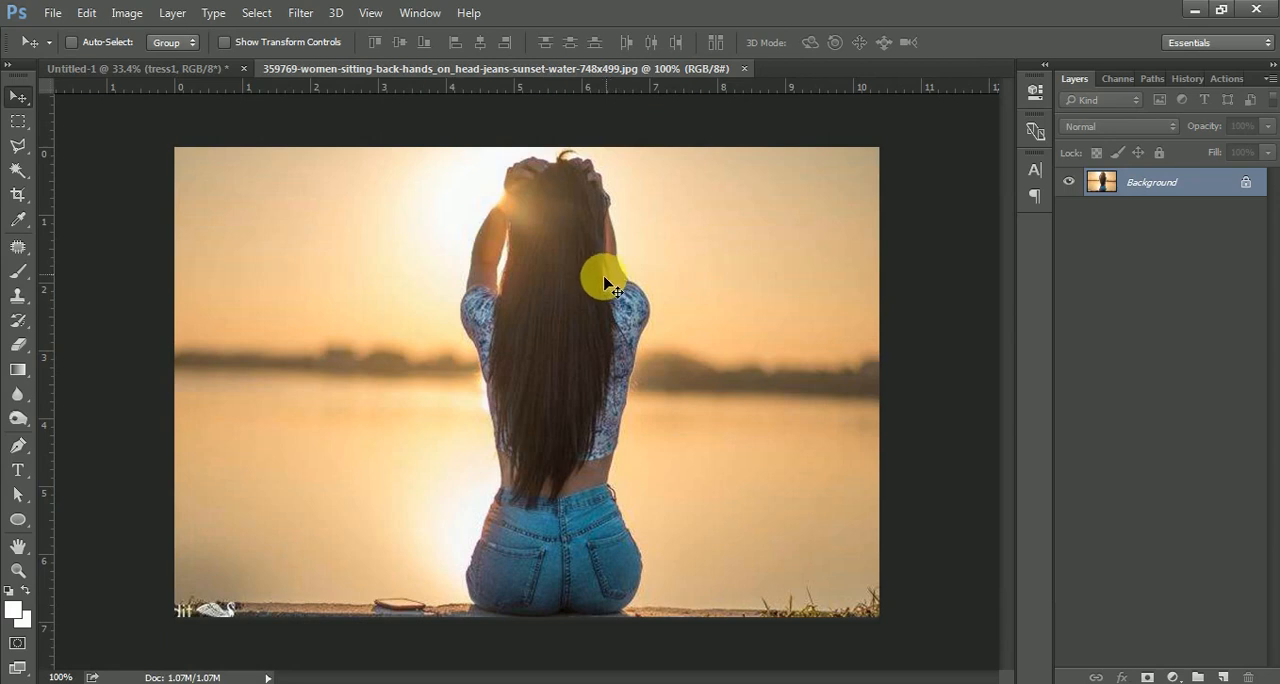
Select the girl with the Quick Selection tool, refining along her lower edge, and copy her onto a new layer.
{"action": "left_click", "coordinate": [15, 150]}
{"action": "left_click", "coordinate": [18, 172]}
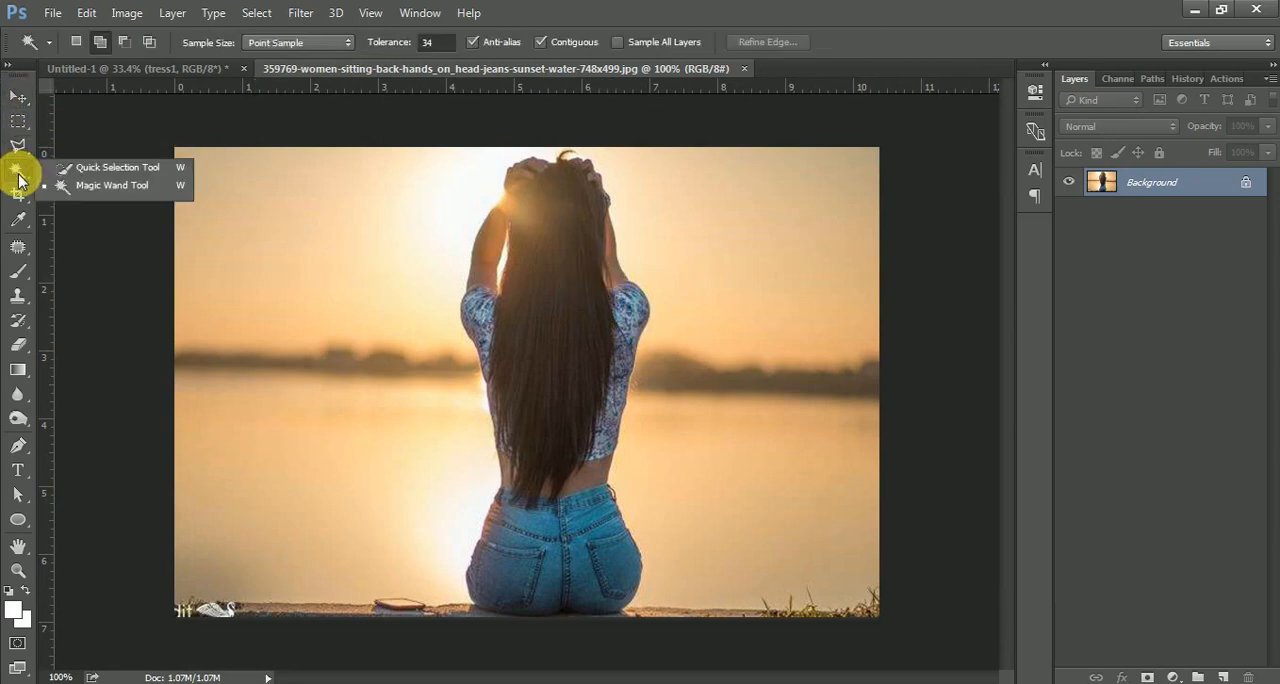
{"action": "left_click", "coordinate": [100, 164]}
{"action": "key", "text": "bracketleft"}
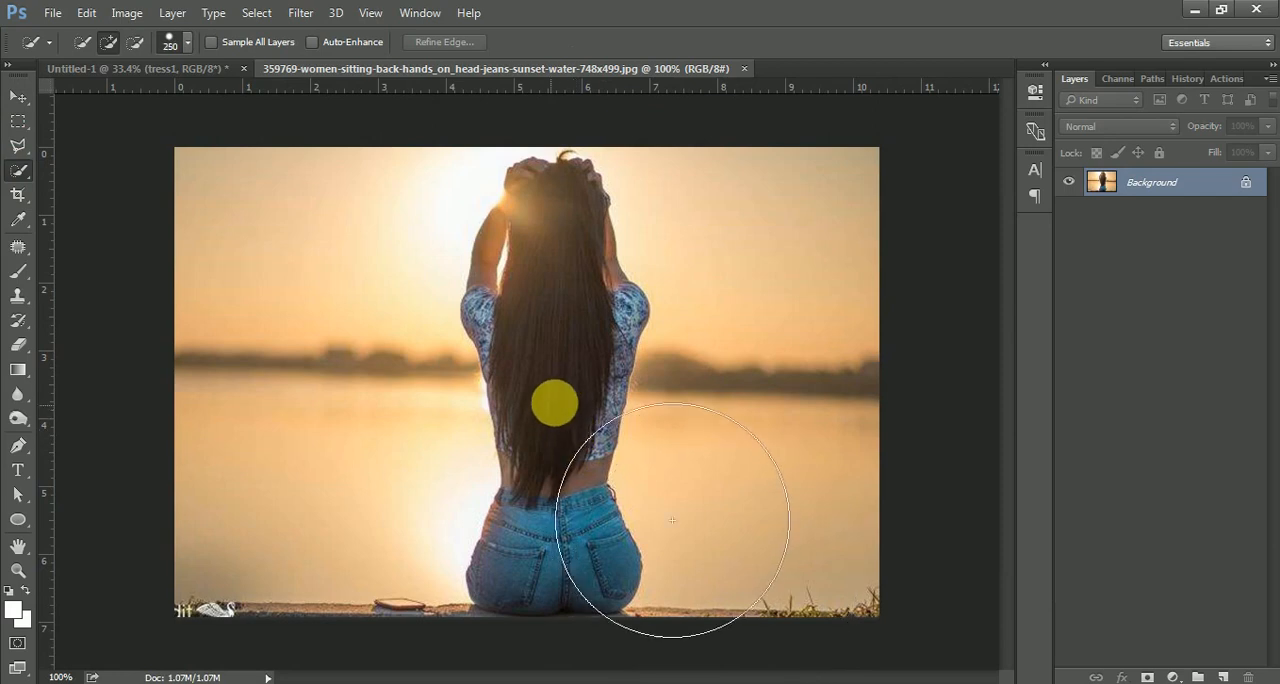
{"action": "mouse_move", "coordinate": [576, 418]}
{"action": "left_mouse_down"}
{"action": "mouse_move", "coordinate": [571, 263]}
{"action": "mouse_move", "coordinate": [572, 585]}
{"action": "mouse_move", "coordinate": [572, 553]}
{"action": "mouse_move", "coordinate": [483, 636]}
{"action": "mouse_move", "coordinate": [517, 598]}
{"action": "left_mouse_up"}
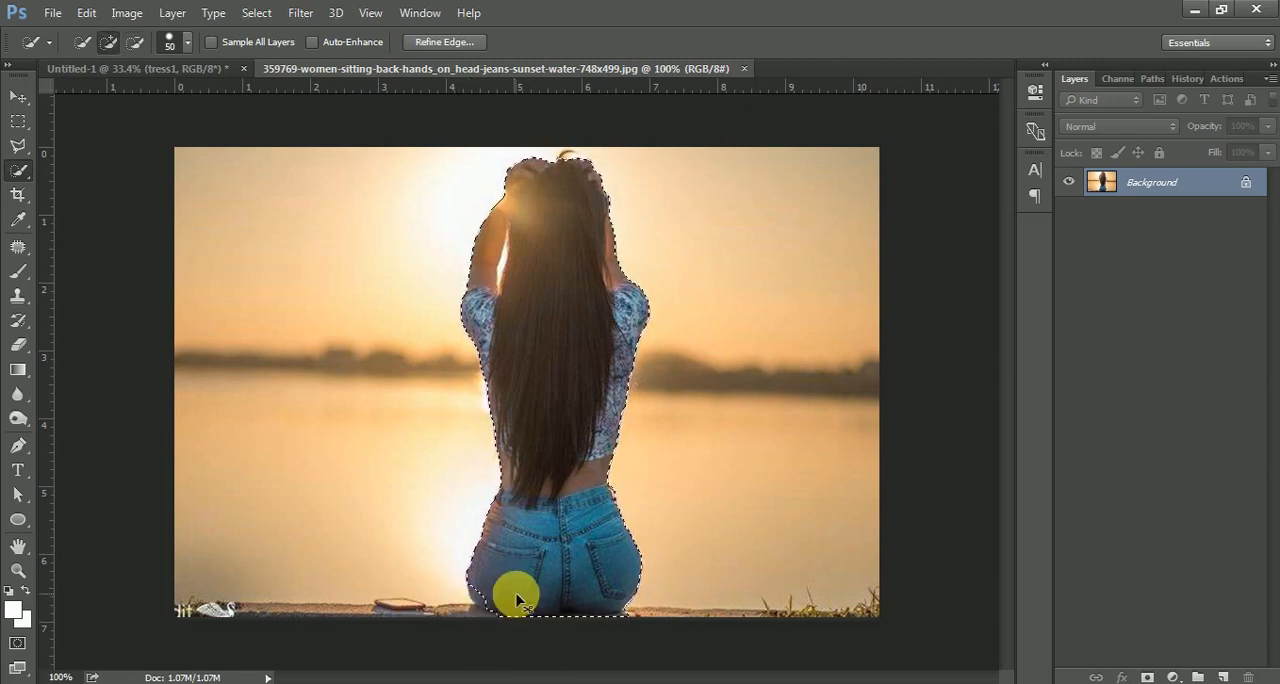
{"action": "key", "text": "bracketleft"}
{"action": "key", "text": "bracketleft"}
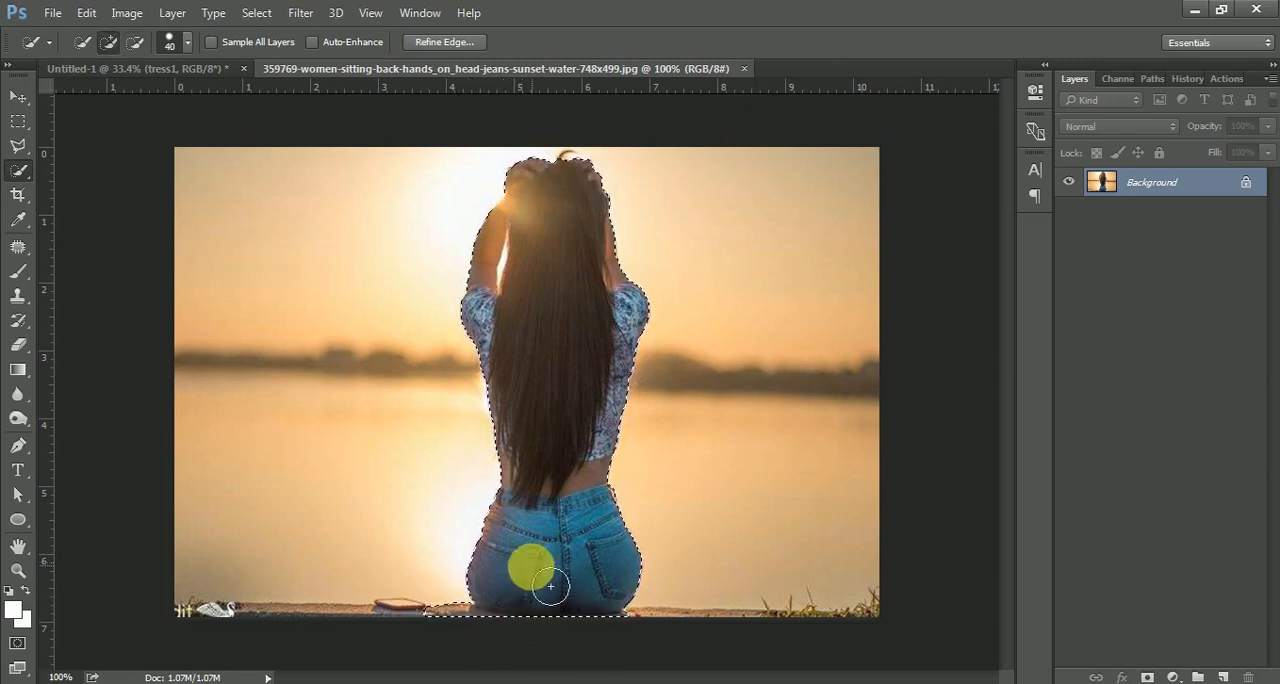
{"action": "mouse_move", "coordinate": [481, 624]}
{"action": "left_mouse_down"}
{"action": "mouse_move", "coordinate": [471, 620]}
{"action": "mouse_move", "coordinate": [493, 632]}
{"action": "mouse_move", "coordinate": [632, 610]}
{"action": "left_mouse_up"}
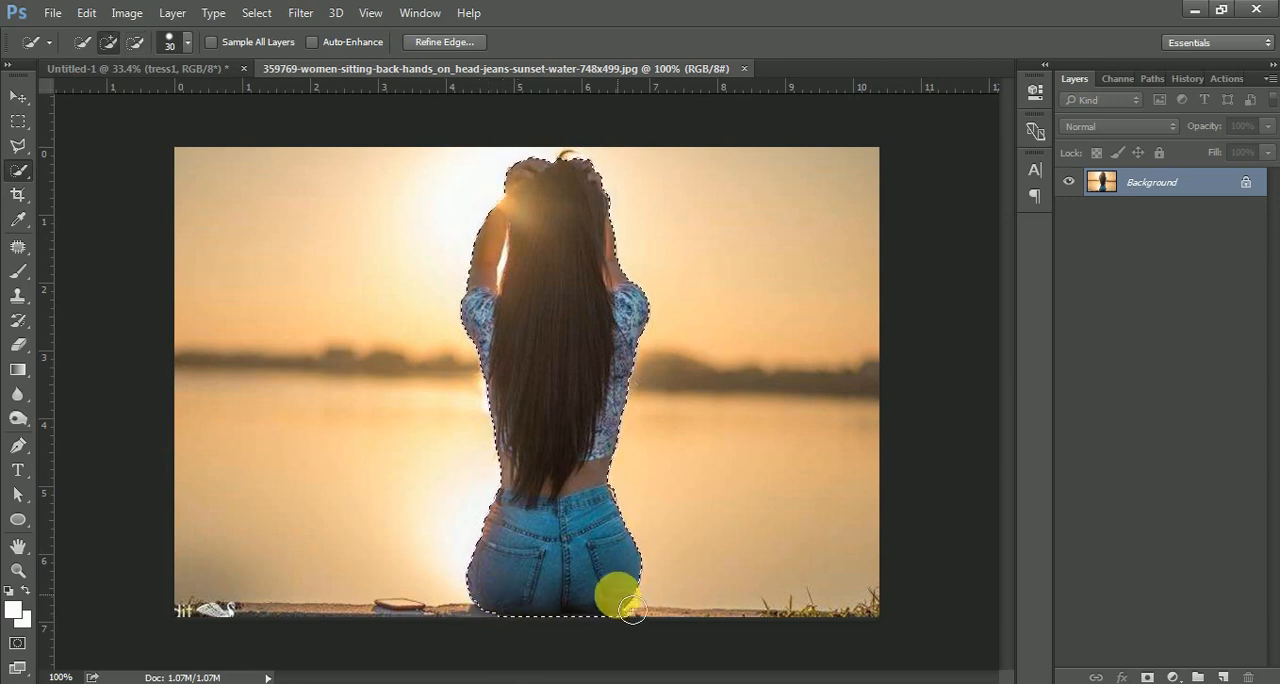
{"action": "key", "text": "ctrl+j"}
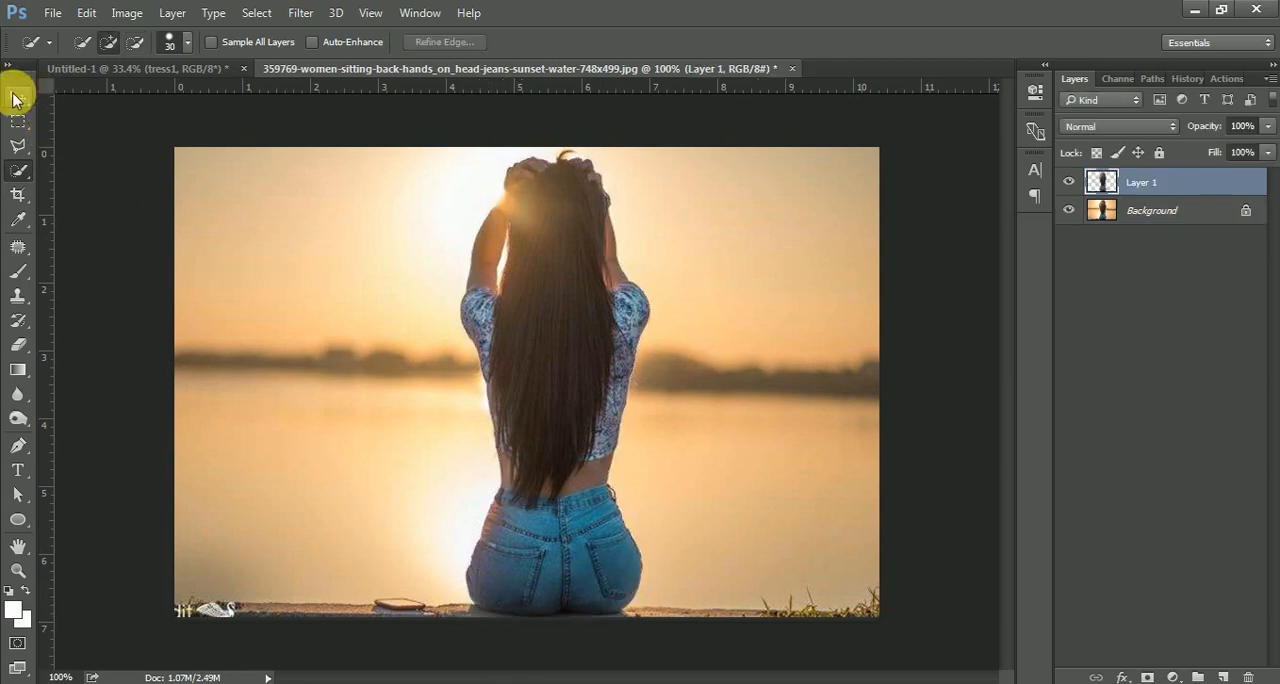
Move the girl's layer into the Untitled-1 composition, placing it above the grass Layer 4.
{"action": "left_click", "coordinate": [15, 97]}
{"action": "left_click_drag", "start_coordinate": [543, 423], "coordinate": [612, 432]}
{"action": "left_click_drag", "start_coordinate": [1170, 486], "coordinate": [1165, 480]}
{"action": "left_click_drag", "start_coordinate": [653, 440], "coordinate": [619, 426]}
{"action": "scroll", "coordinate": [622, 416], "scroll_direction": "up", "scroll_amount": 5}
{"action": "scroll", "coordinate": [660, 416], "scroll_direction": "down", "scroll_amount": 4}
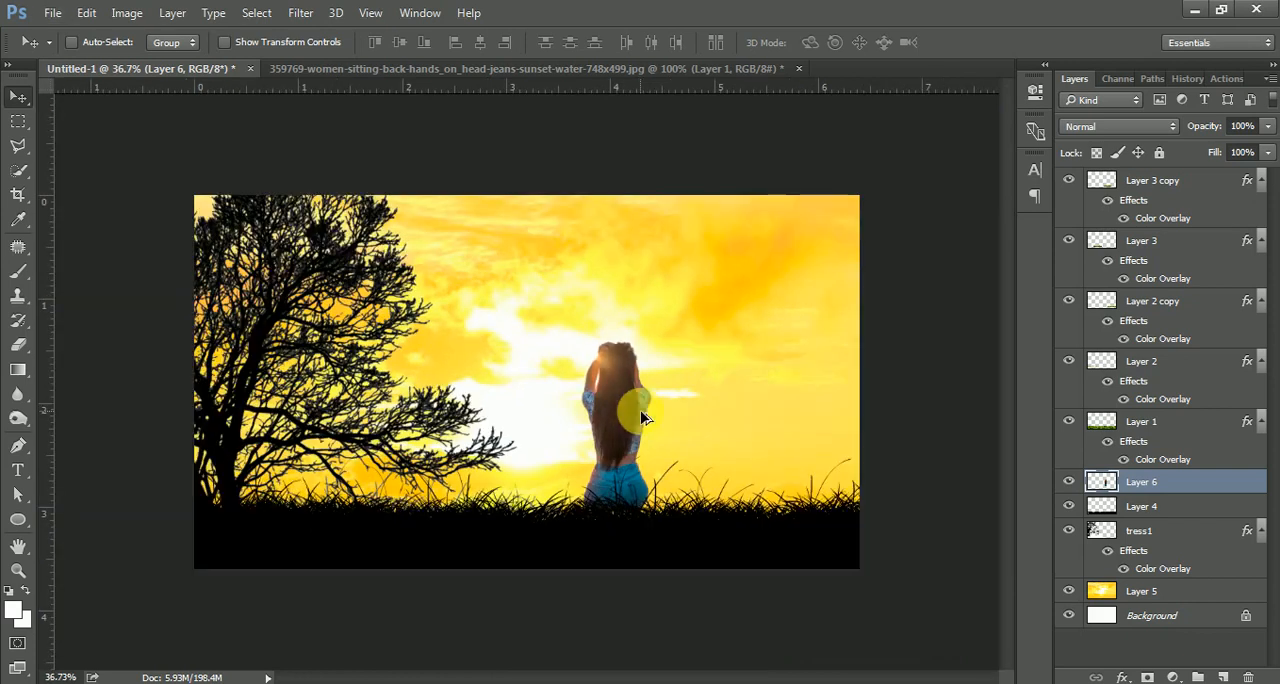
Scale the girl to about 118% with Free Transform and set her just behind the grass.
{"action": "key", "text": "ctrl+t"}
{"action": "mouse_move", "coordinate": [660, 349]}
{"action": "left_mouse_down"}
{"action": "mouse_move", "coordinate": [677, 329]}
{"action": "mouse_move", "coordinate": [649, 372]}
{"action": "mouse_move", "coordinate": [659, 352]}
{"action": "mouse_move", "coordinate": [662, 362]}
{"action": "left_mouse_up"}
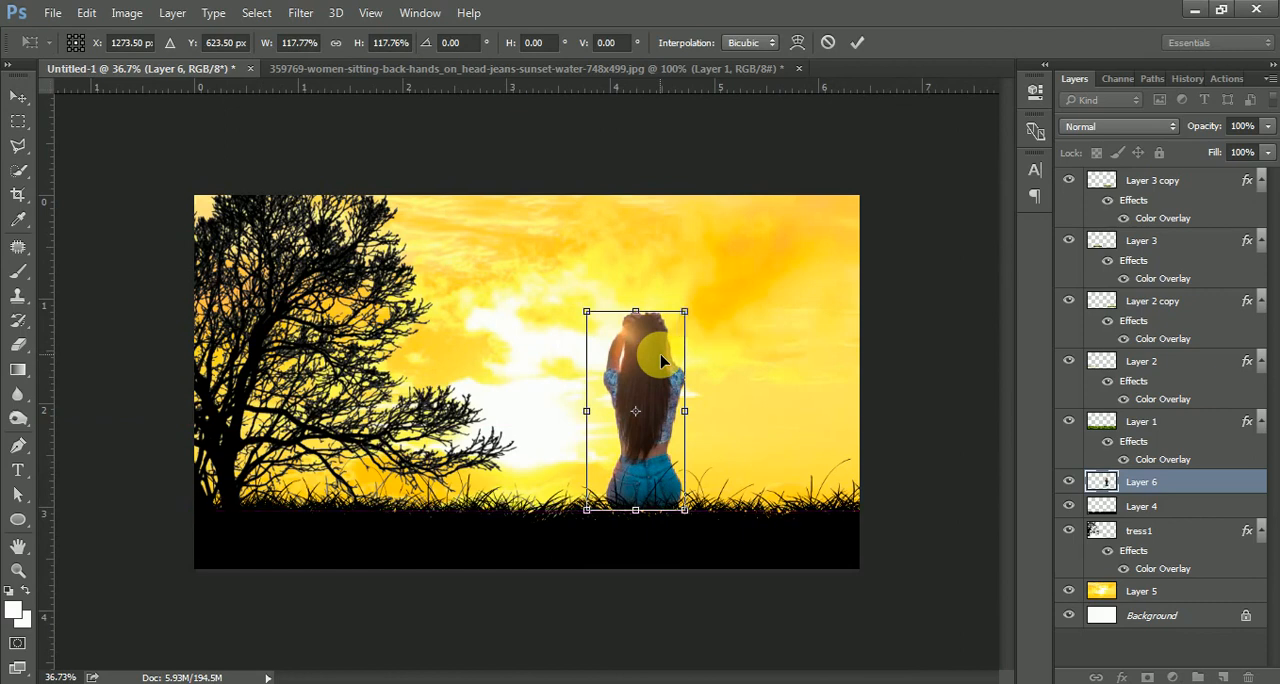
{"action": "key", "text": "Return"}
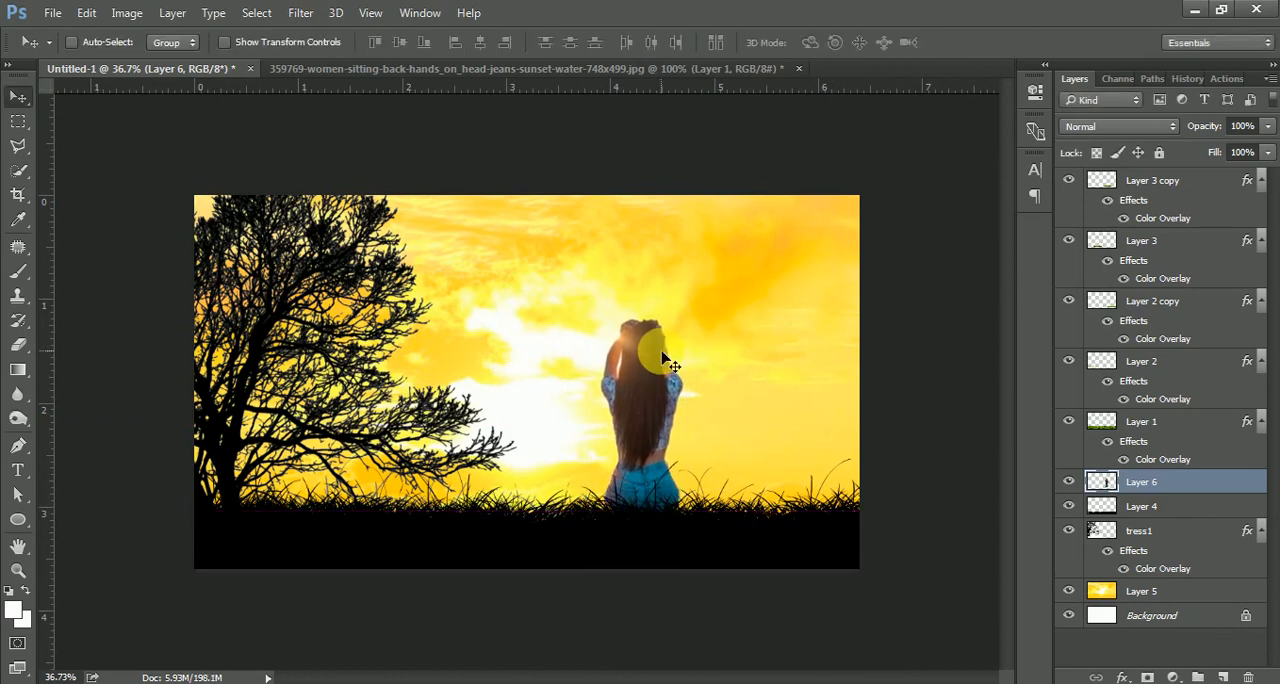
Erase the grass blades overlapping the girl's jeans on the Layer 3 copy grass layer with the Eraser.
{"action": "left_click", "coordinate": [1143, 507]}
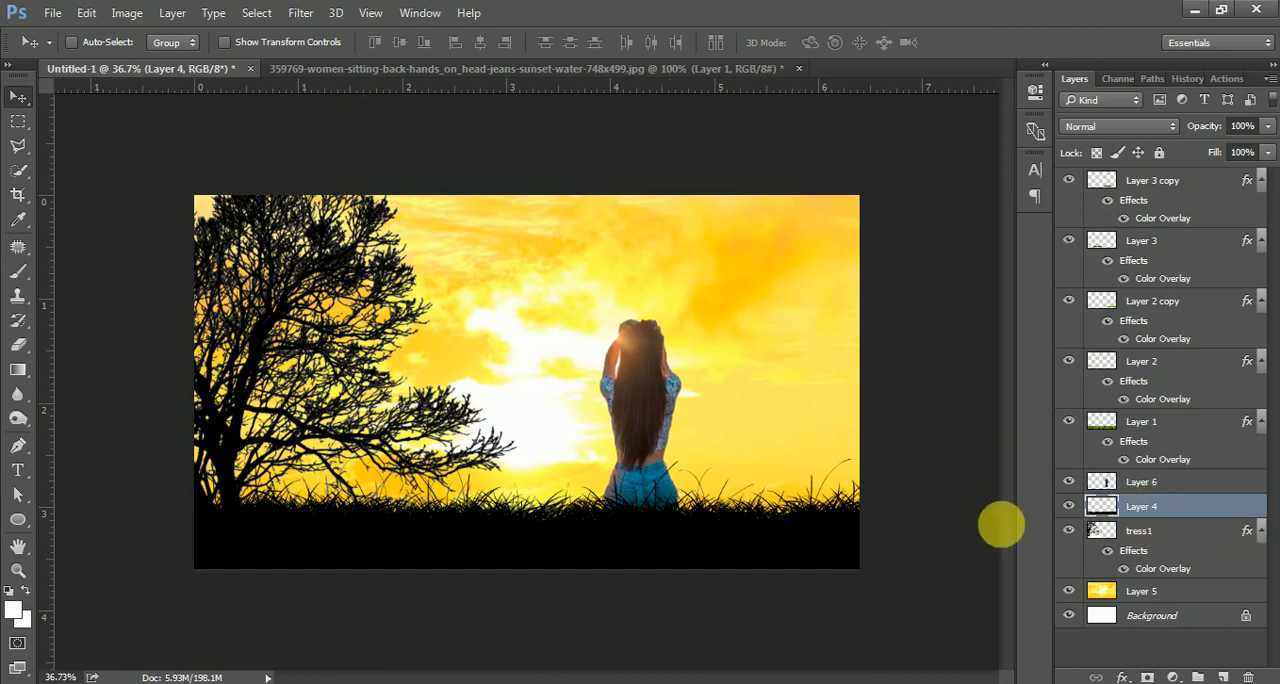
{"action": "scroll", "coordinate": [714, 543], "scroll_direction": "up", "scroll_amount": 2}
{"action": "scroll", "coordinate": [714, 543], "scroll_direction": "up", "scroll_amount": 2}
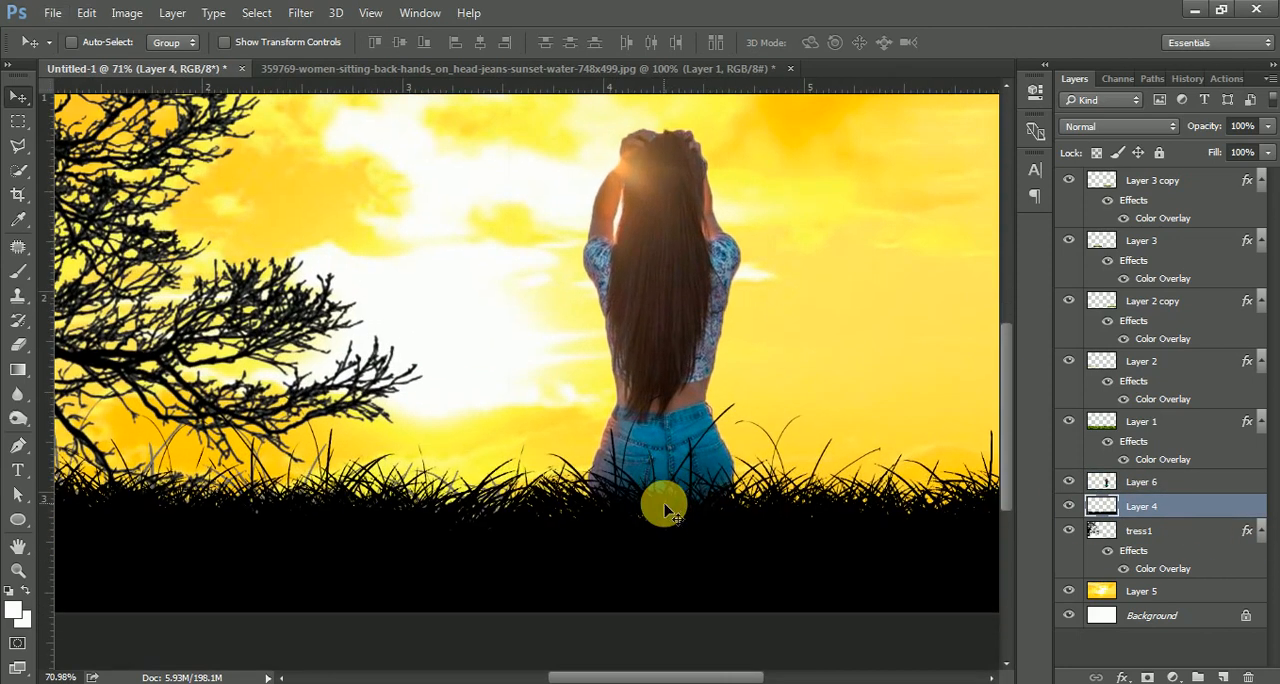
{"action": "key", "text": "e"}
{"action": "key", "text": "bracketleft"}
{"action": "key", "text": "bracketleft"}
{"action": "key", "text": "bracketleft"}
{"action": "key", "text": "bracketleft"}
{"action": "key", "text": "bracketleft"}
{"action": "key", "text": "bracketleft"}
{"action": "key", "text": "bracketleft"}
{"action": "key", "text": "bracketleft"}
{"action": "key", "text": "bracketleft"}
{"action": "key", "text": "bracketleft"}
{"action": "key", "text": "bracketleft"}
{"action": "key", "text": "bracketleft"}
{"action": "key", "text": "bracketleft"}
{"action": "key", "text": "bracketleft"}
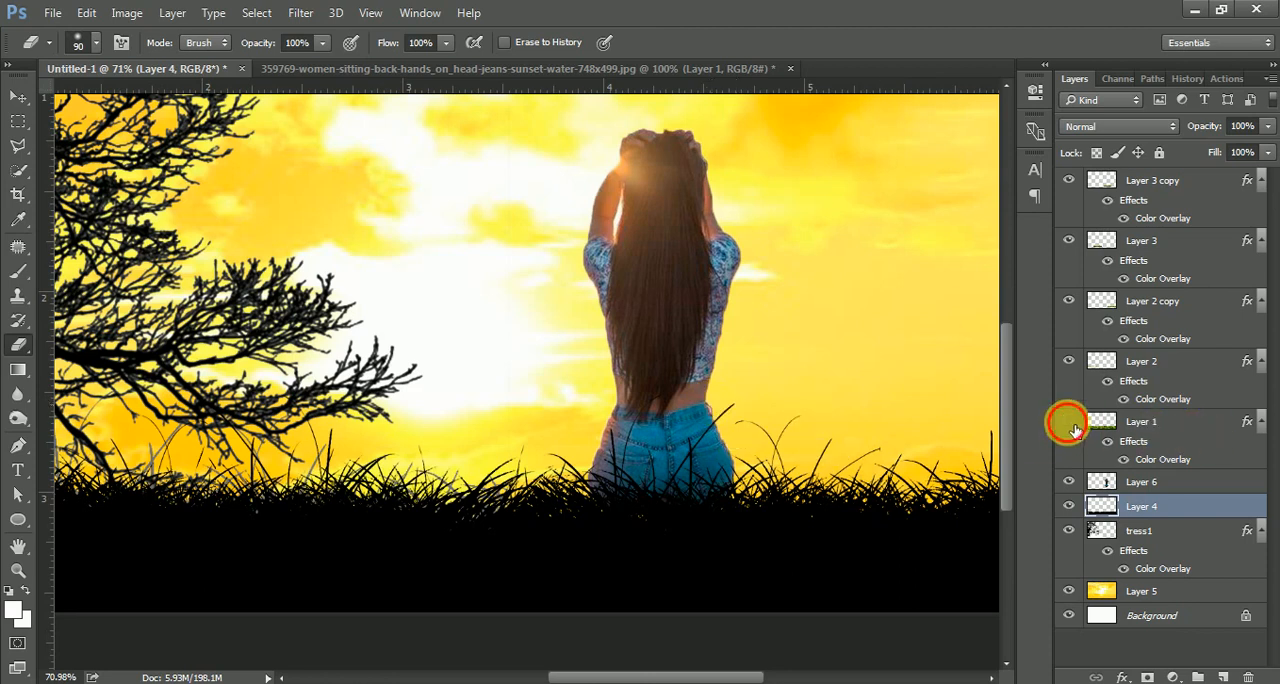
{"action": "left_click", "coordinate": [1120, 425]}
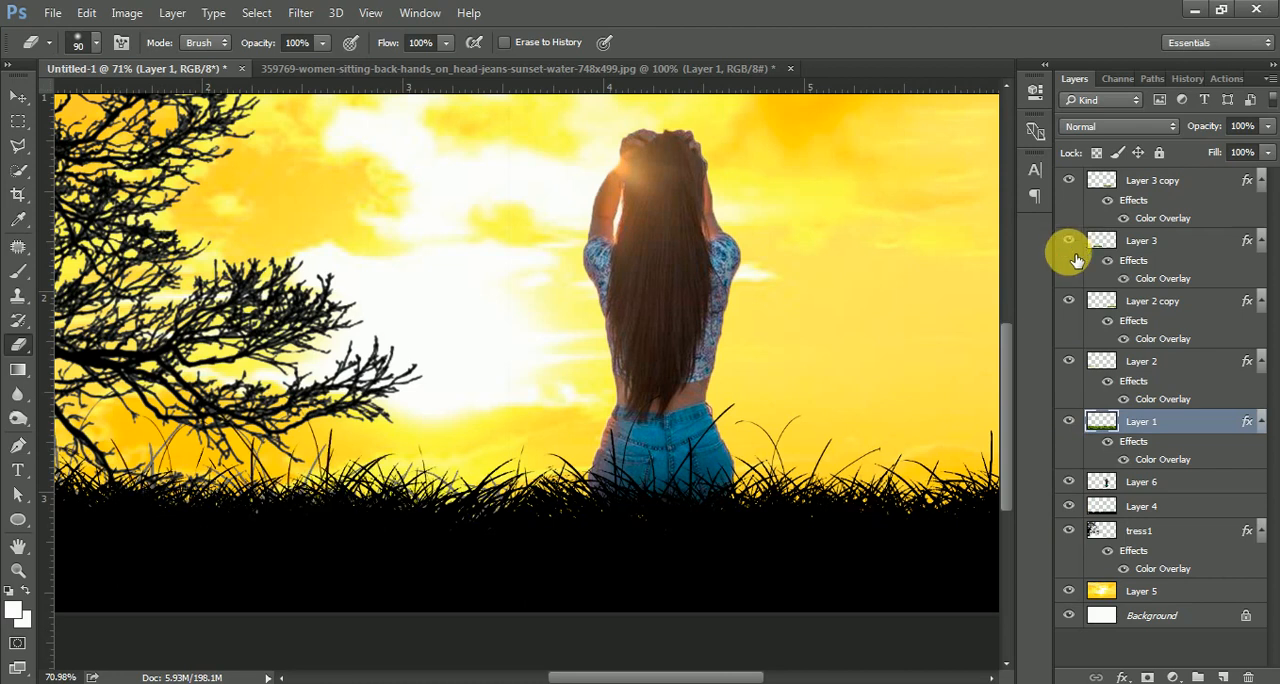
{"action": "left_click", "coordinate": [1074, 302]}
{"action": "left_click", "coordinate": [1077, 366]}
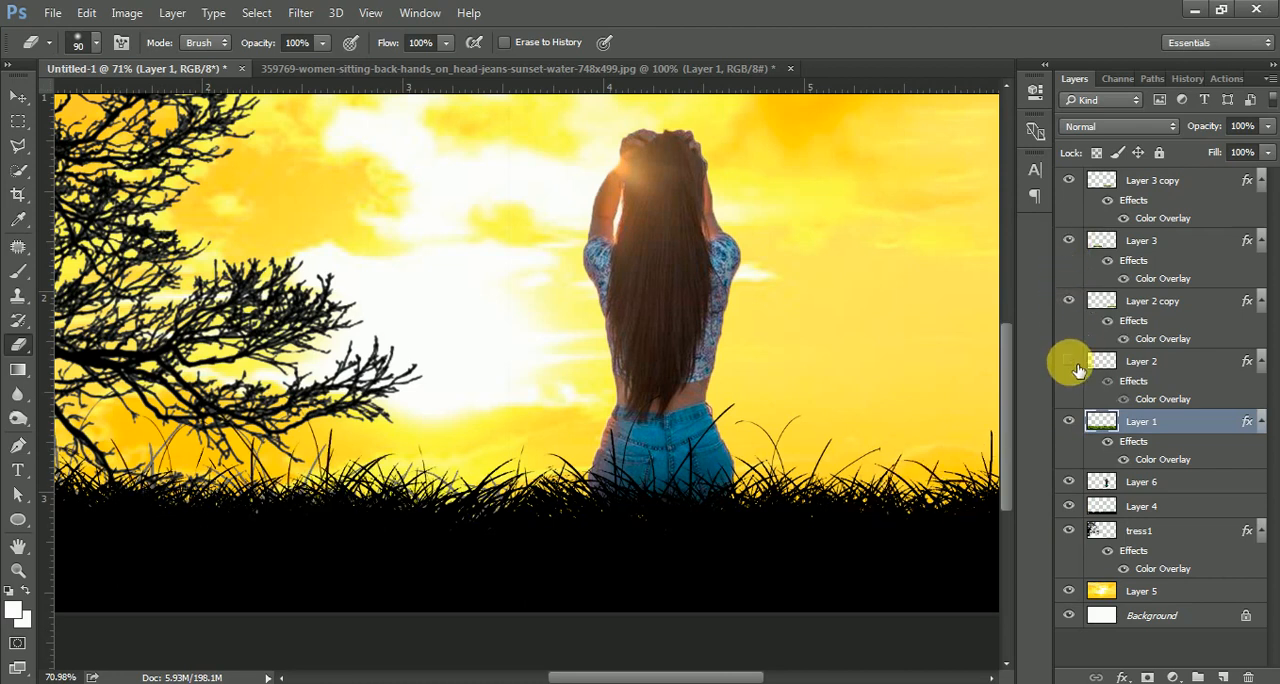
{"action": "left_click", "coordinate": [1068, 181]}
{"action": "left_click", "coordinate": [1068, 181]}
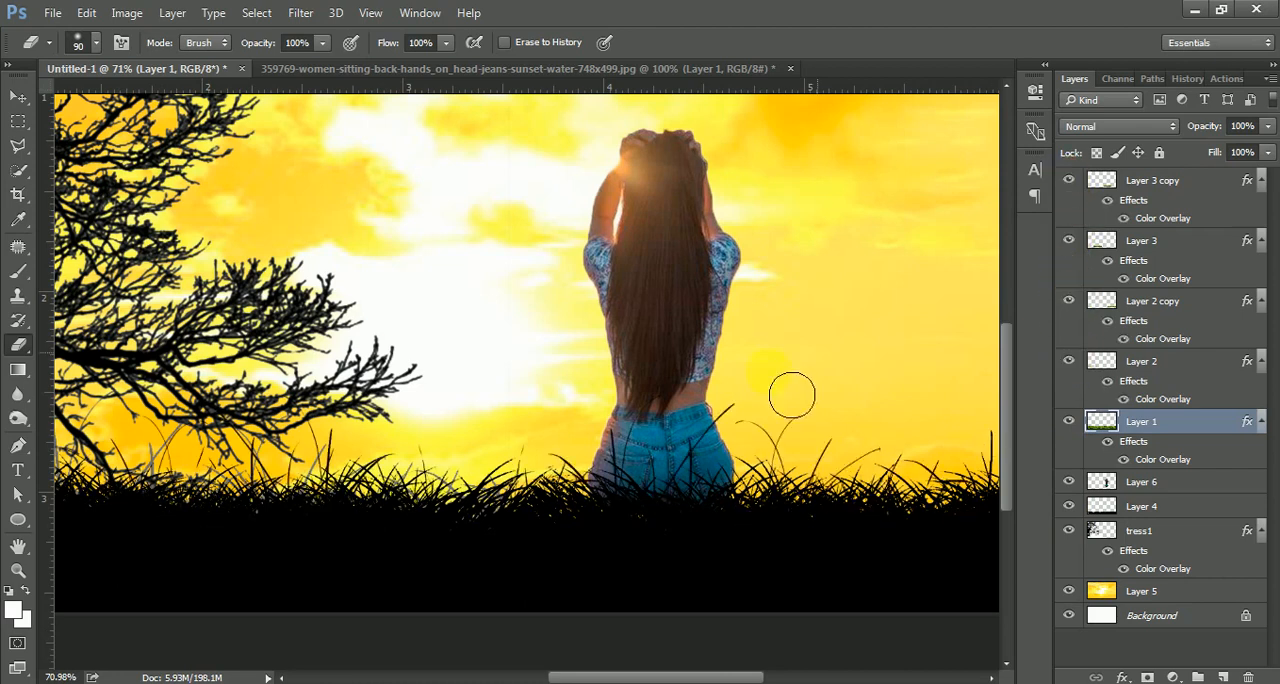
{"action": "left_click", "coordinate": [1195, 181]}
{"action": "left_click", "coordinate": [688, 446]}
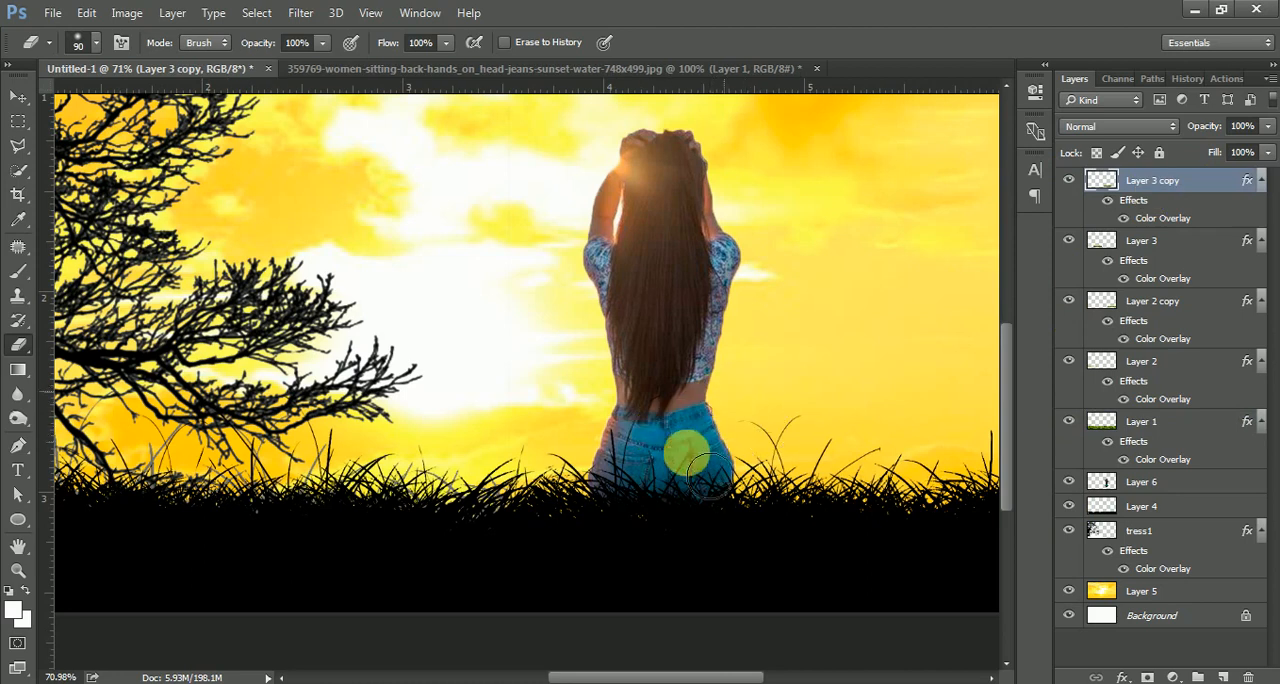
{"action": "mouse_move", "coordinate": [712, 472]}
{"action": "left_mouse_down"}
{"action": "mouse_move", "coordinate": [720, 480]}
{"action": "mouse_move", "coordinate": [617, 431]}
{"action": "mouse_move", "coordinate": [628, 494]}
{"action": "mouse_move", "coordinate": [750, 508]}
{"action": "mouse_move", "coordinate": [609, 496]}
{"action": "mouse_move", "coordinate": [695, 492]}
{"action": "left_mouse_up"}
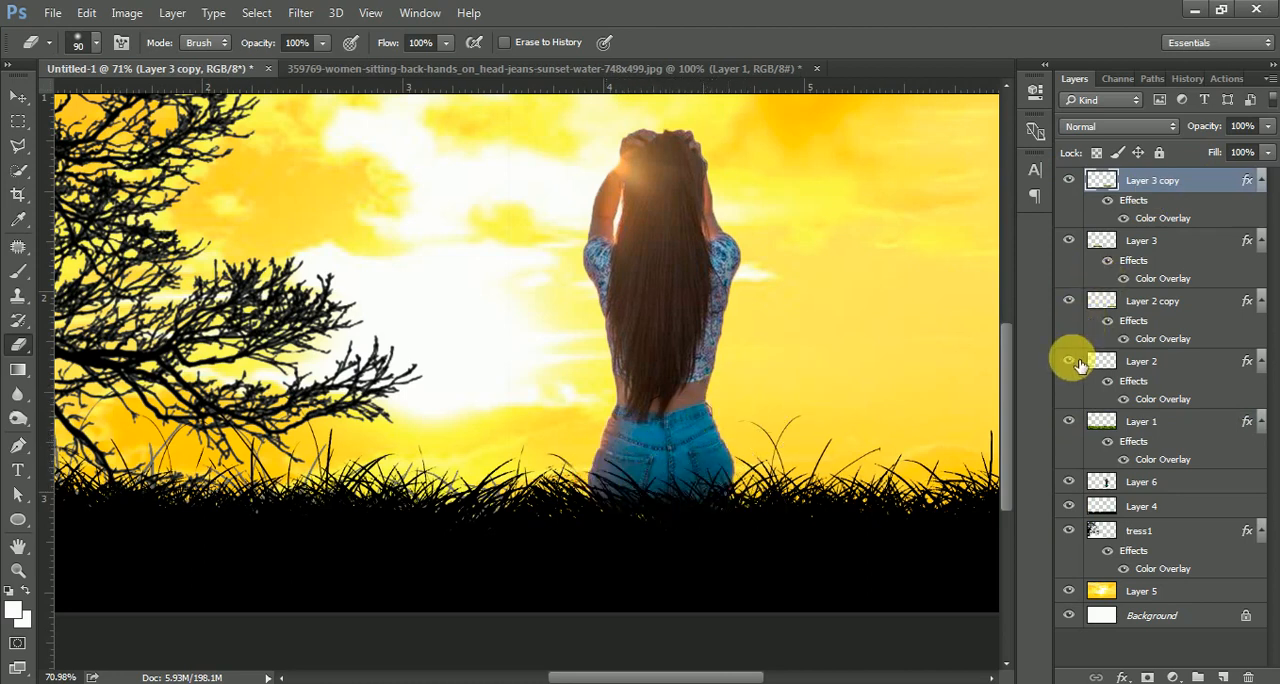
Erase the grass blades covering the girl's jeans on Layer 1.
{"action": "left_click", "coordinate": [1072, 366]}
{"action": "left_click", "coordinate": [1073, 303]}
{"action": "left_click", "coordinate": [1073, 303]}
{"action": "left_click", "coordinate": [1072, 424]}
{"action": "left_click", "coordinate": [1072, 424]}
{"action": "left_click", "coordinate": [1137, 421]}
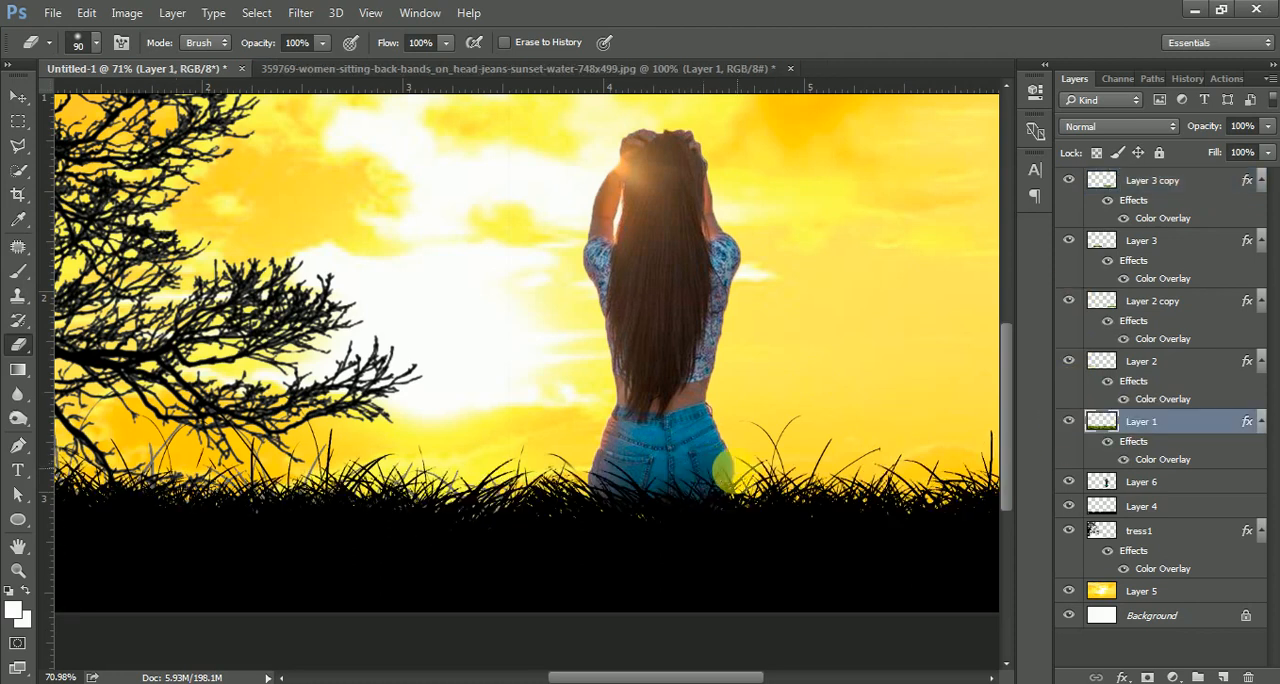
{"action": "mouse_move", "coordinate": [723, 457]}
{"action": "left_mouse_down"}
{"action": "mouse_move", "coordinate": [715, 497]}
{"action": "mouse_move", "coordinate": [674, 483]}
{"action": "mouse_move", "coordinate": [628, 492]}
{"action": "mouse_move", "coordinate": [698, 491]}
{"action": "left_mouse_up"}
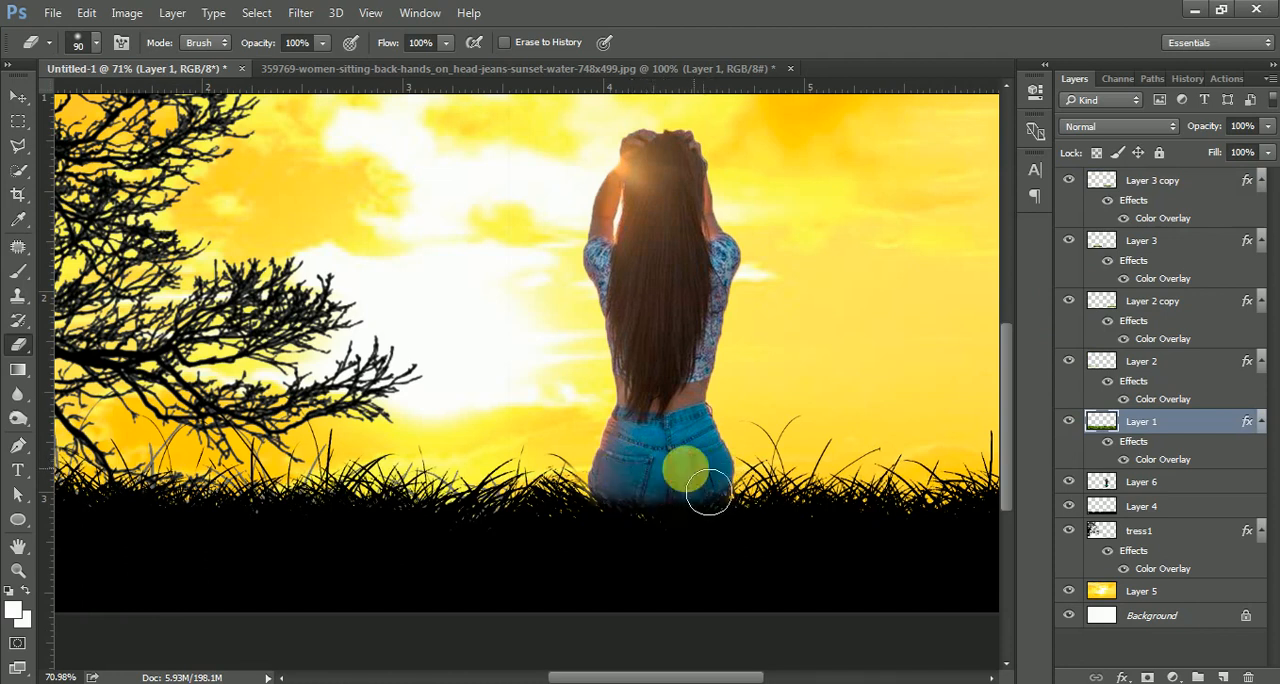
Nudge the girl's layer slightly downward into the grass.
{"action": "left_click", "coordinate": [18, 96]}
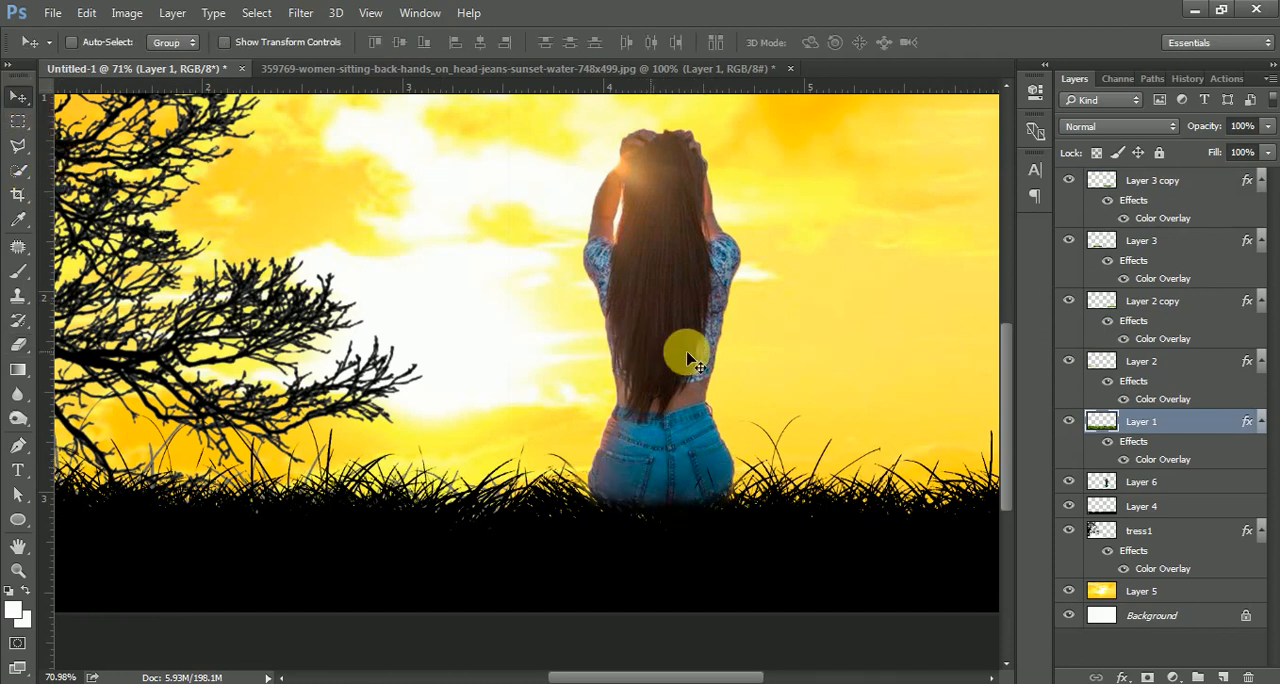
{"action": "left_click", "coordinate": [1136, 485]}
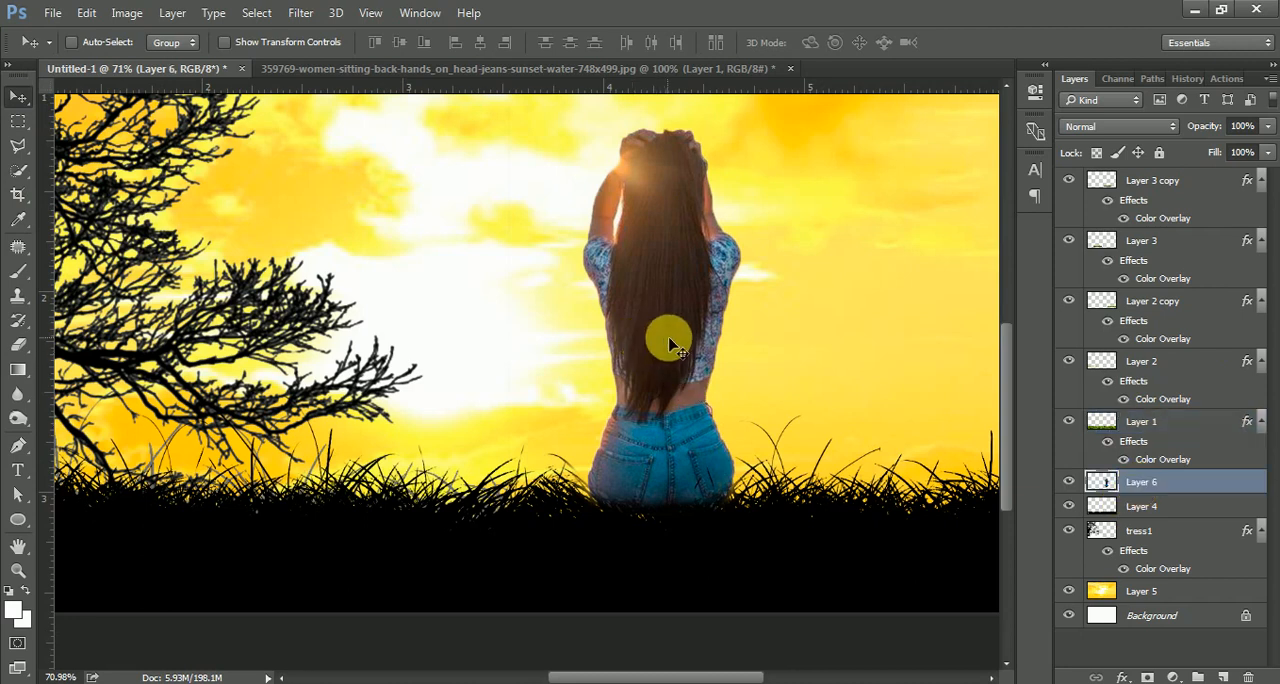
{"action": "left_click_drag", "start_coordinate": [676, 320], "coordinate": [676, 325]}
{"action": "scroll", "coordinate": [676, 331], "scroll_direction": "down", "scroll_amount": 2}
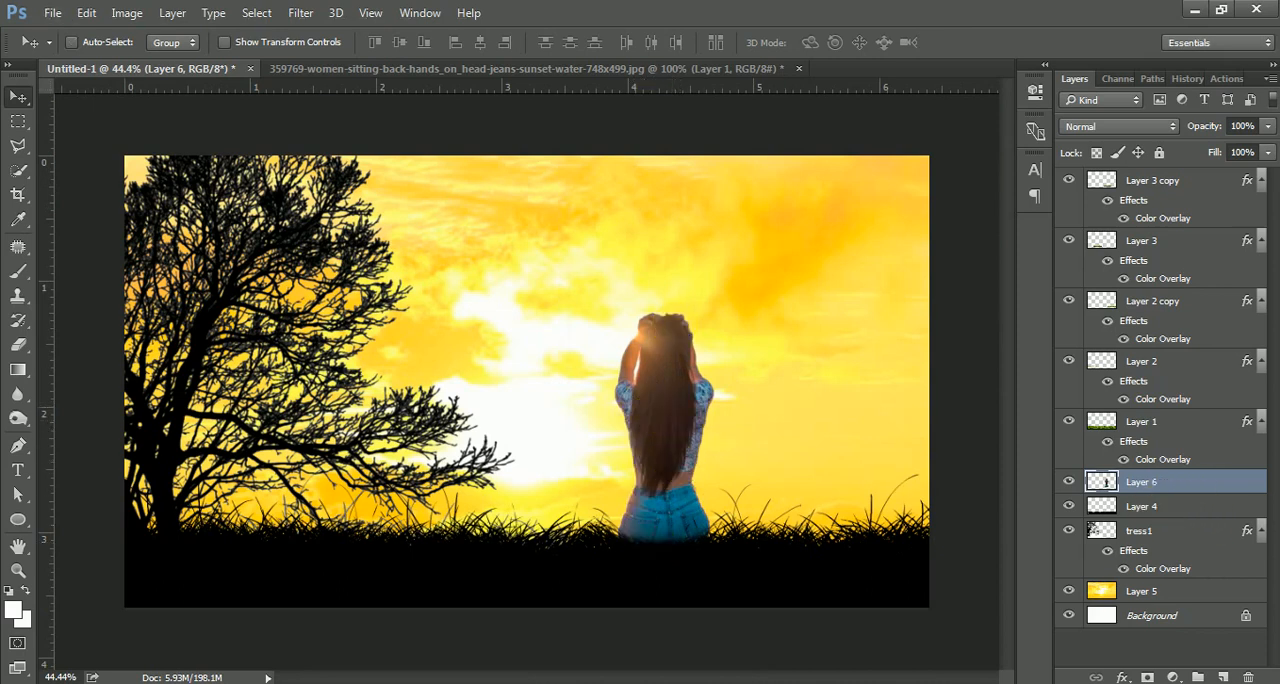
Add a Curves adjustment clipped to the girl's layer and pull the curve down to darken her.
{"action": "left_click", "coordinate": [1173, 677]}
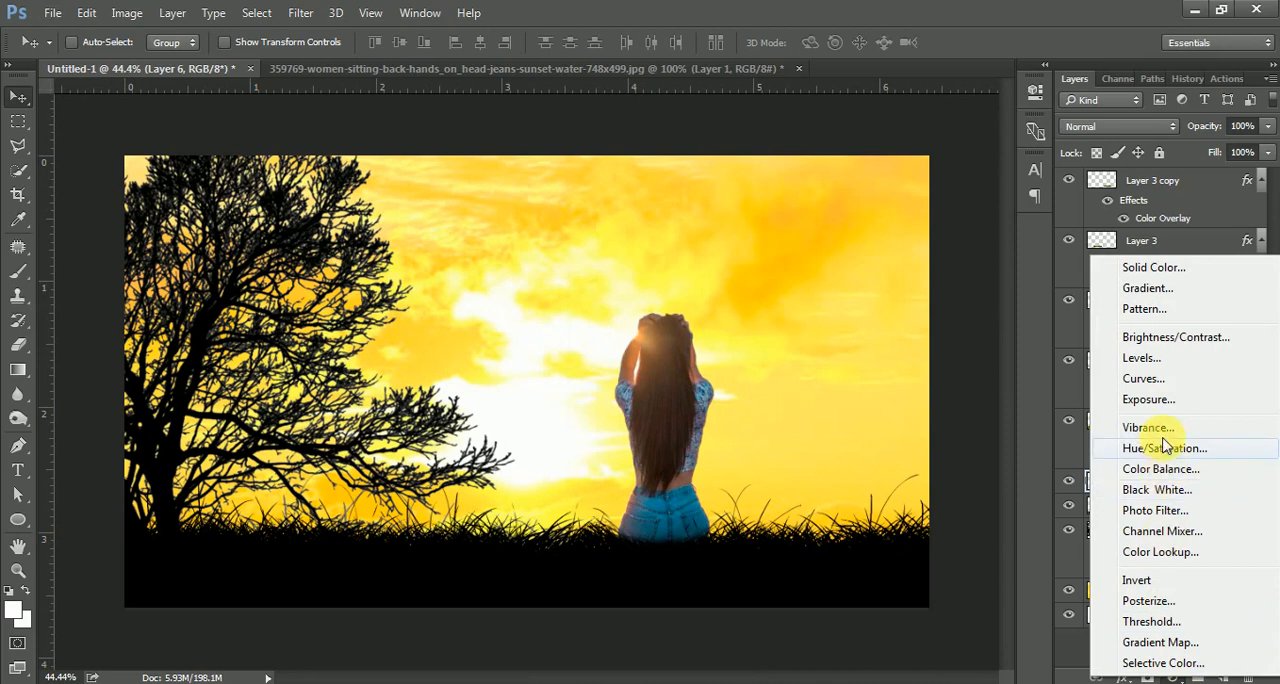
{"action": "left_click", "coordinate": [1150, 384]}
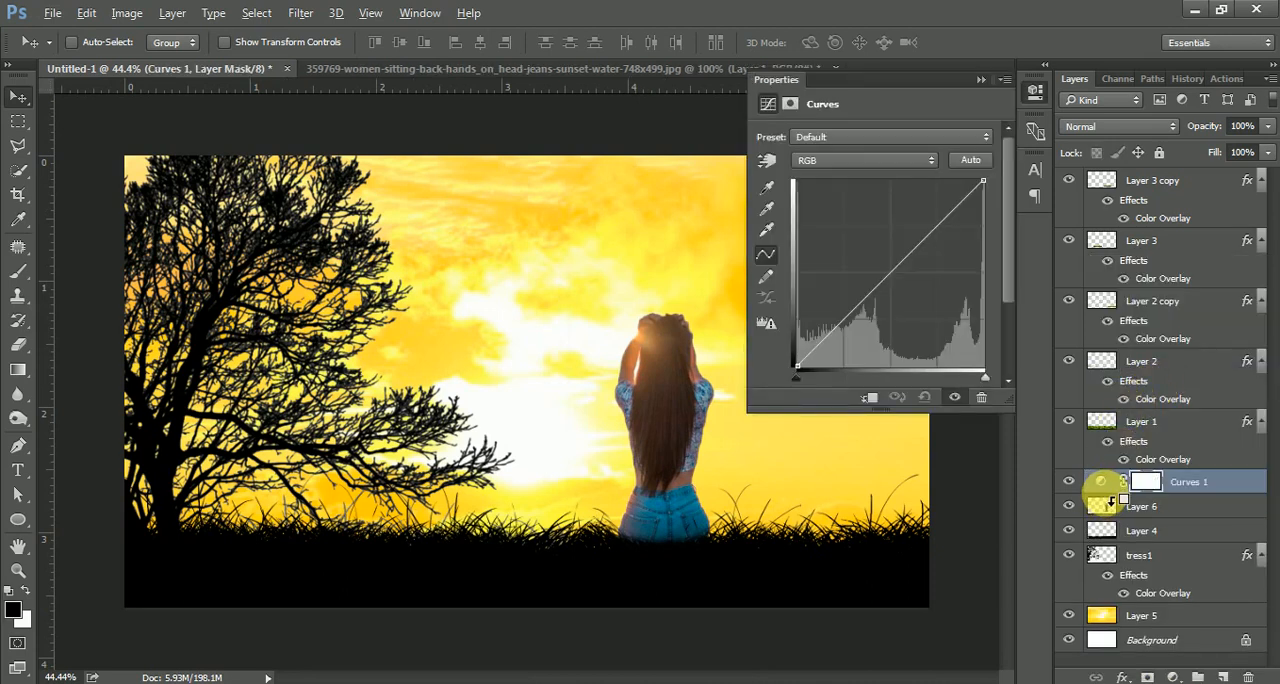
{"action": "left_click", "coordinate": [1105, 494], "text": "alt"}
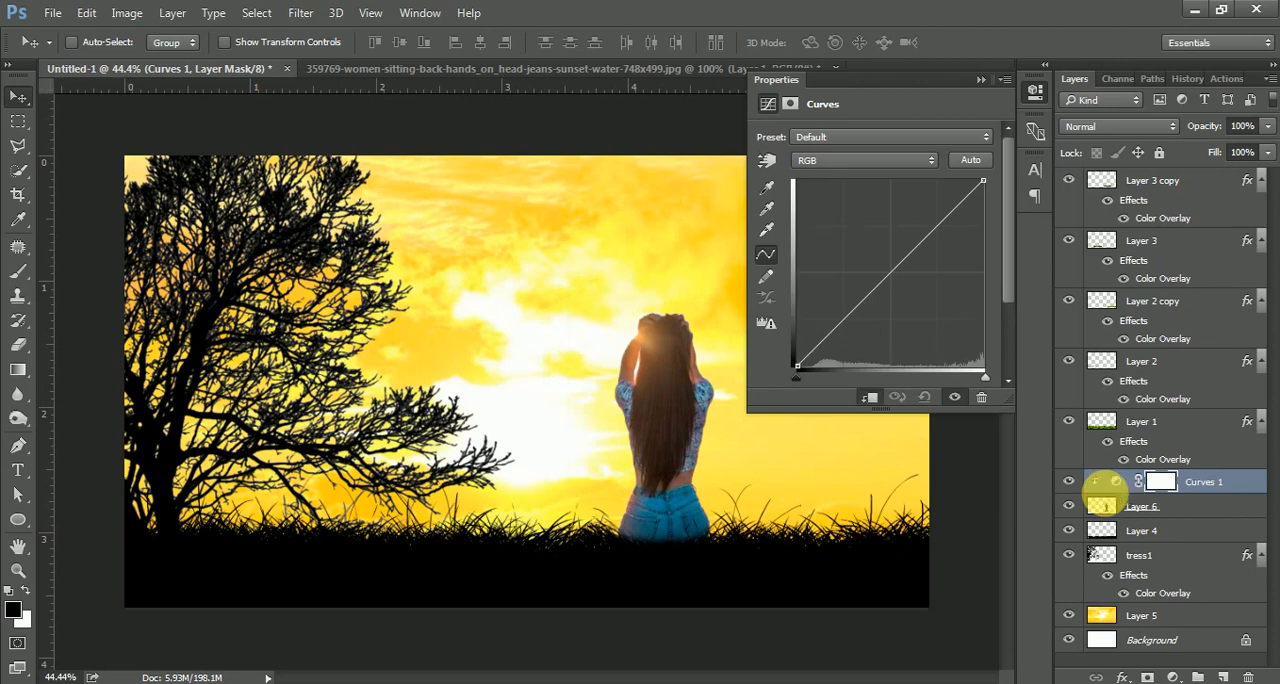
{"action": "left_click_drag", "start_coordinate": [892, 269], "coordinate": [921, 300]}
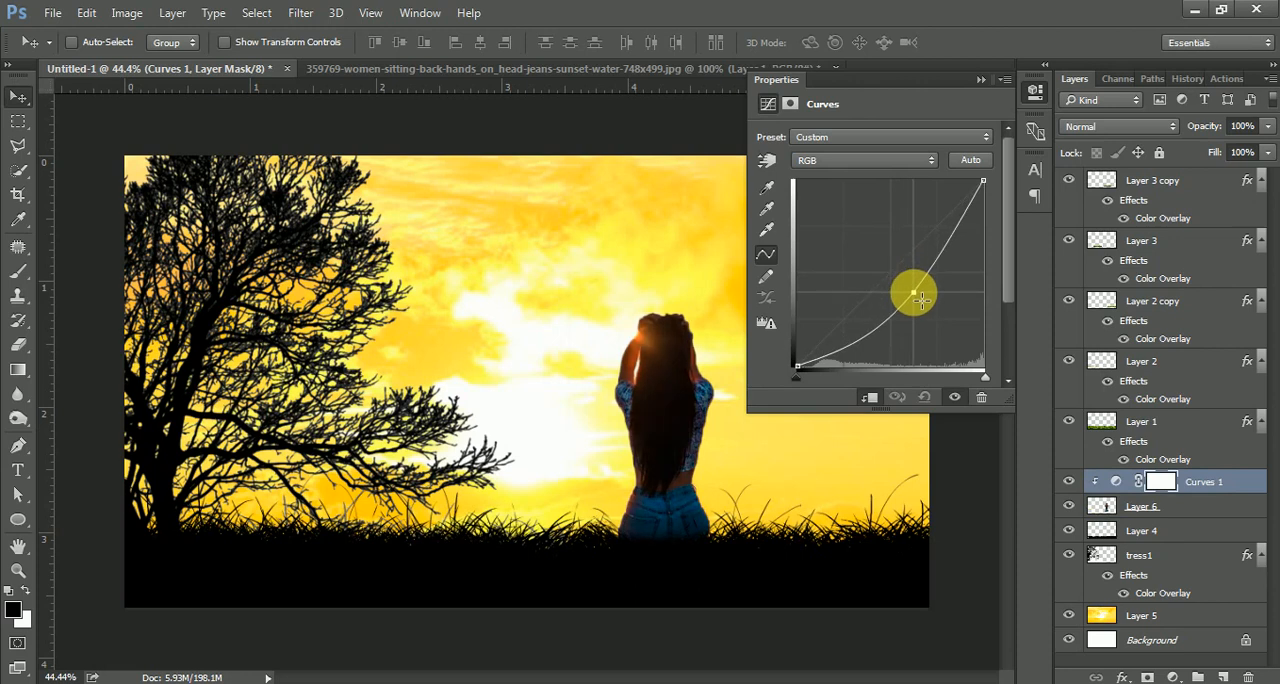
{"action": "left_click", "coordinate": [980, 80]}
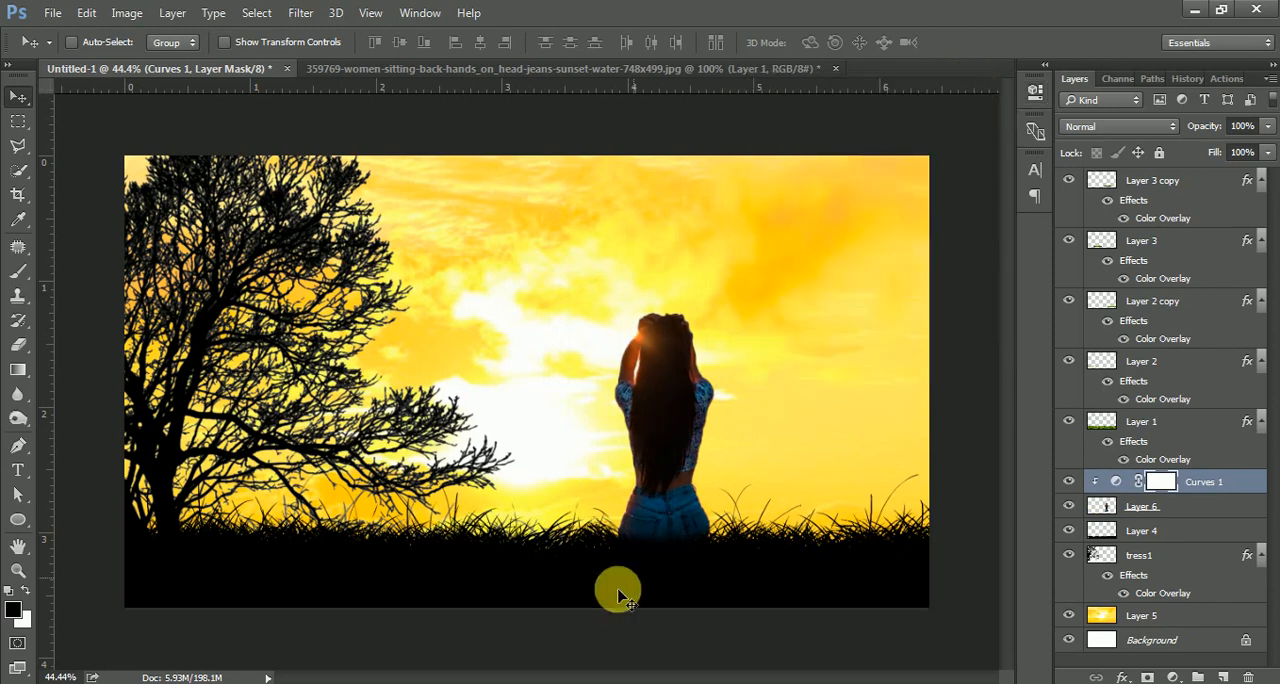
Darken the girl's jeans and lower body with the Burn tool at Shadows range and 30% exposure.
{"action": "scroll", "coordinate": [609, 580], "scroll_direction": "up", "scroll_amount": 3}
{"action": "scroll", "coordinate": [609, 558], "scroll_direction": "up", "scroll_amount": 2}
{"action": "scroll", "coordinate": [798, 560], "scroll_direction": "up", "scroll_amount": 1}
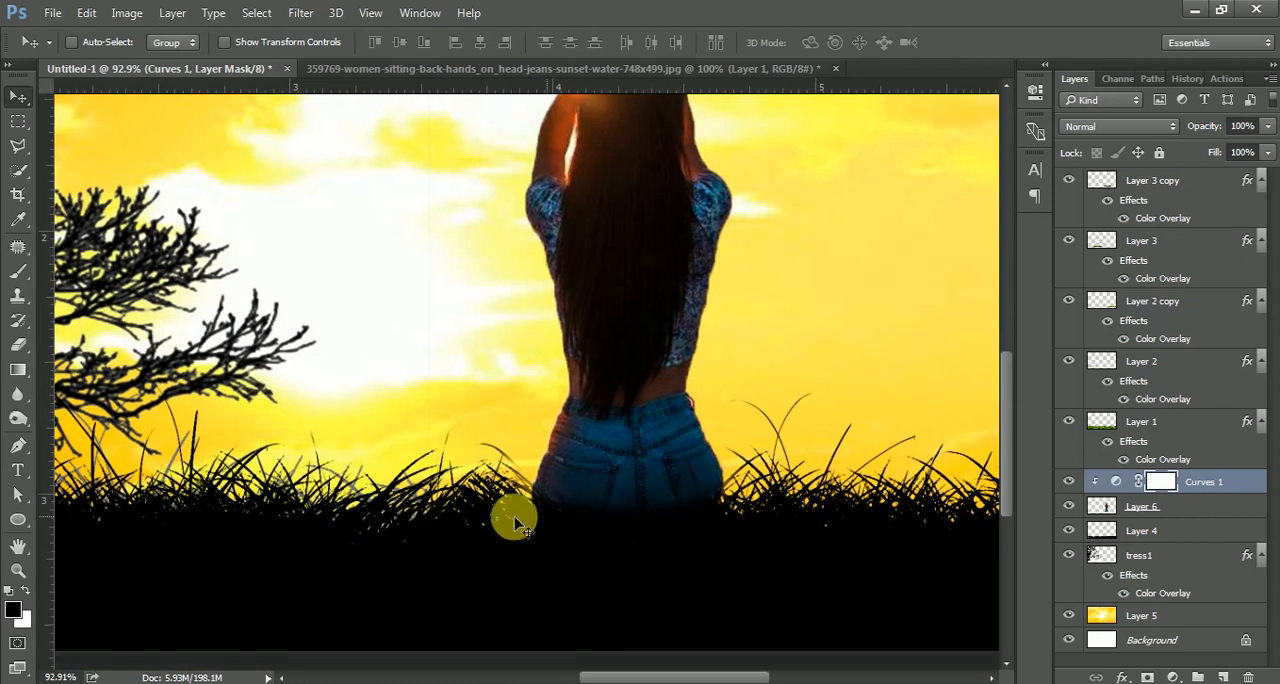
{"action": "left_click", "coordinate": [1157, 507]}
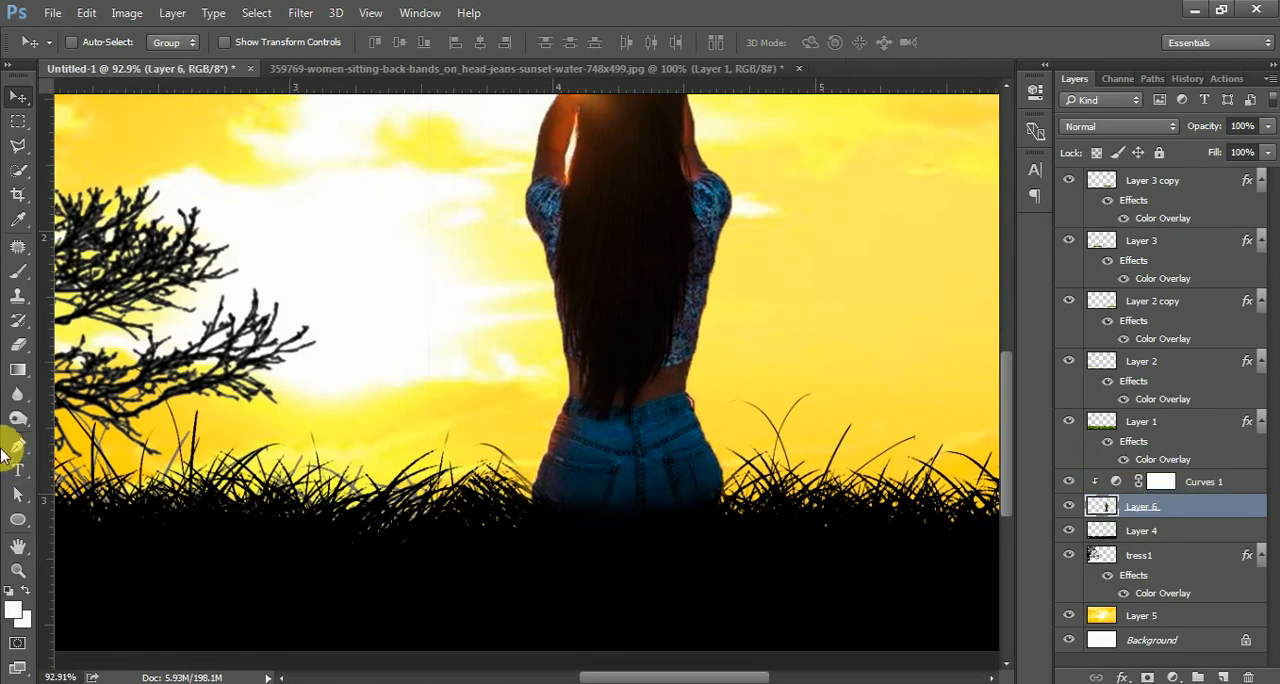
{"action": "left_click", "coordinate": [20, 422]}
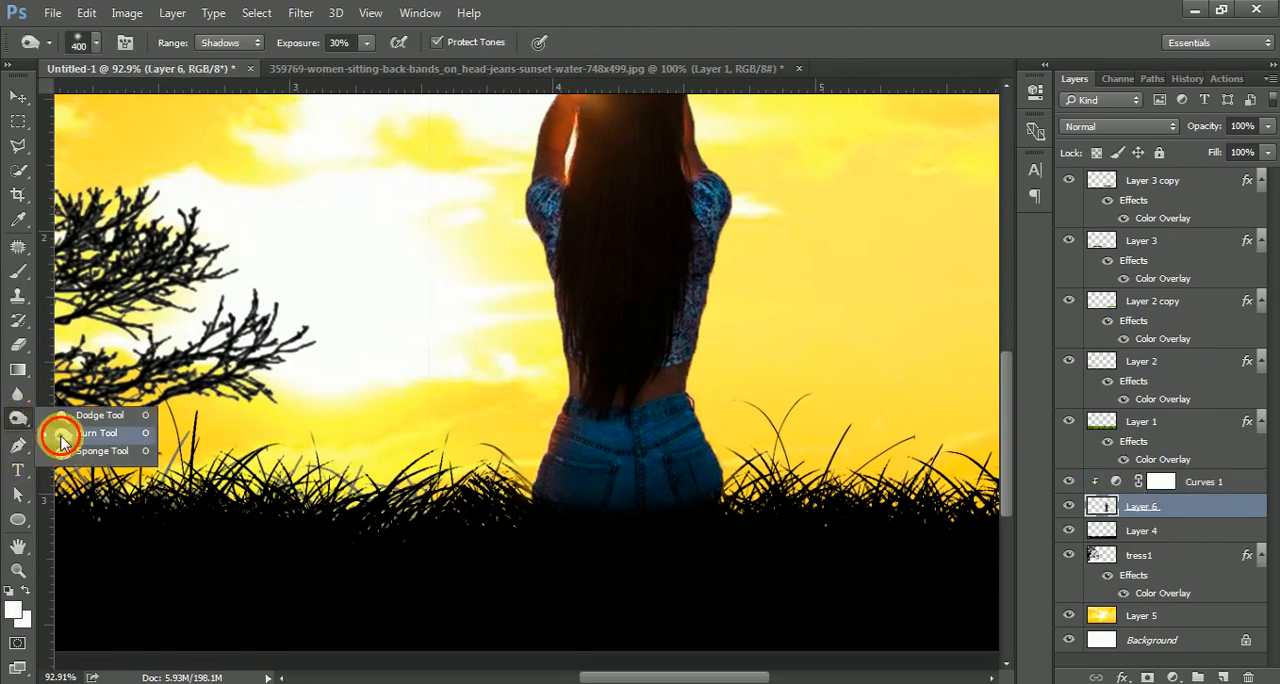
{"action": "left_click", "coordinate": [62, 433]}
{"action": "key", "text": "bracketleft"}
{"action": "key", "text": "bracketleft"}
{"action": "key", "text": "bracketleft"}
{"action": "key", "text": "bracketleft"}
{"action": "key", "text": "bracketleft"}
{"action": "key", "text": "bracketleft"}
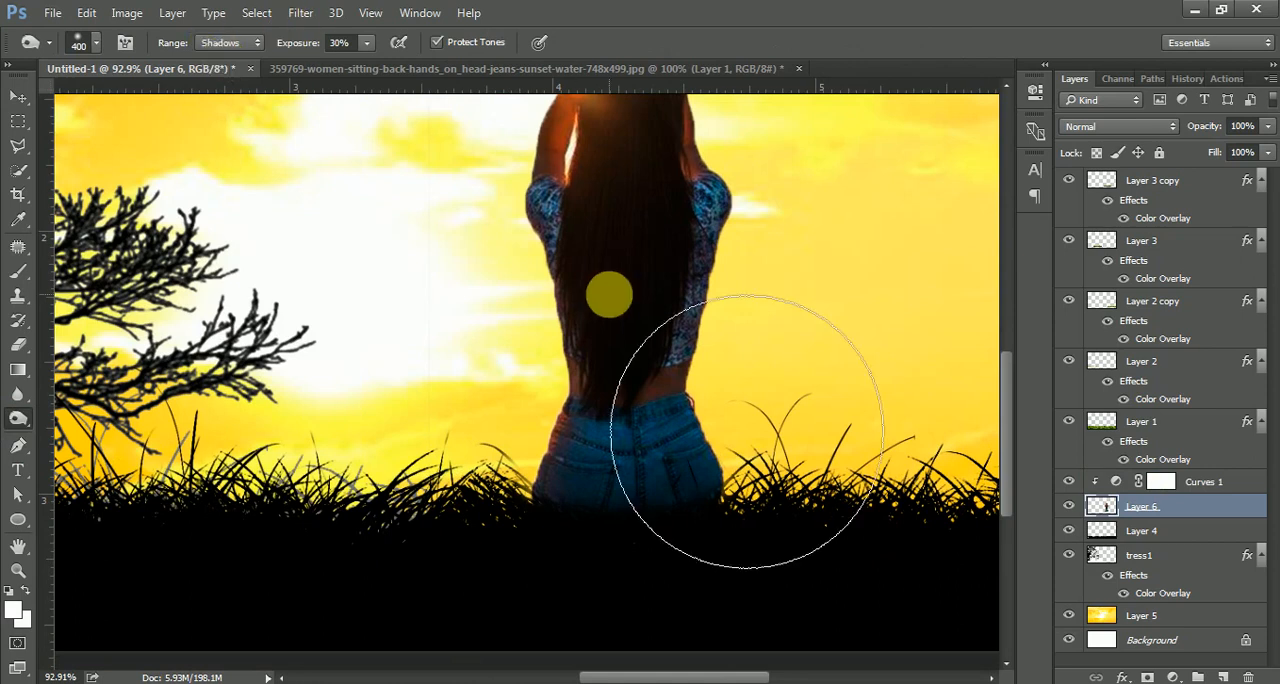
{"action": "mouse_move", "coordinate": [642, 545]}
{"action": "left_mouse_down"}
{"action": "mouse_move", "coordinate": [486, 528]}
{"action": "mouse_move", "coordinate": [720, 535]}
{"action": "mouse_move", "coordinate": [520, 623]}
{"action": "mouse_move", "coordinate": [629, 557]}
{"action": "mouse_move", "coordinate": [200, 614]}
{"action": "mouse_move", "coordinate": [509, 403]}
{"action": "left_mouse_up"}
{"action": "key", "text": "ctrl+0"}
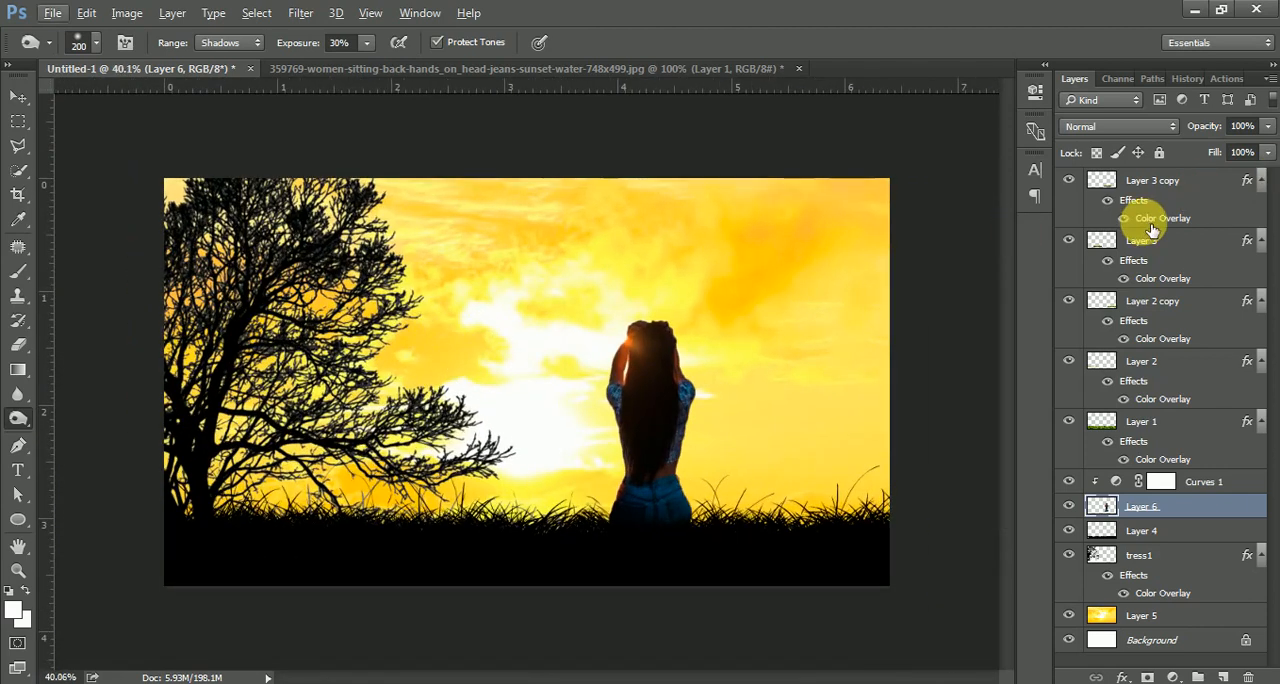
Add a new layer at the top of the stack and paint a large soft orange glow over the girl's head with a 900 px brush.
{"action": "left_click", "coordinate": [1180, 182]}
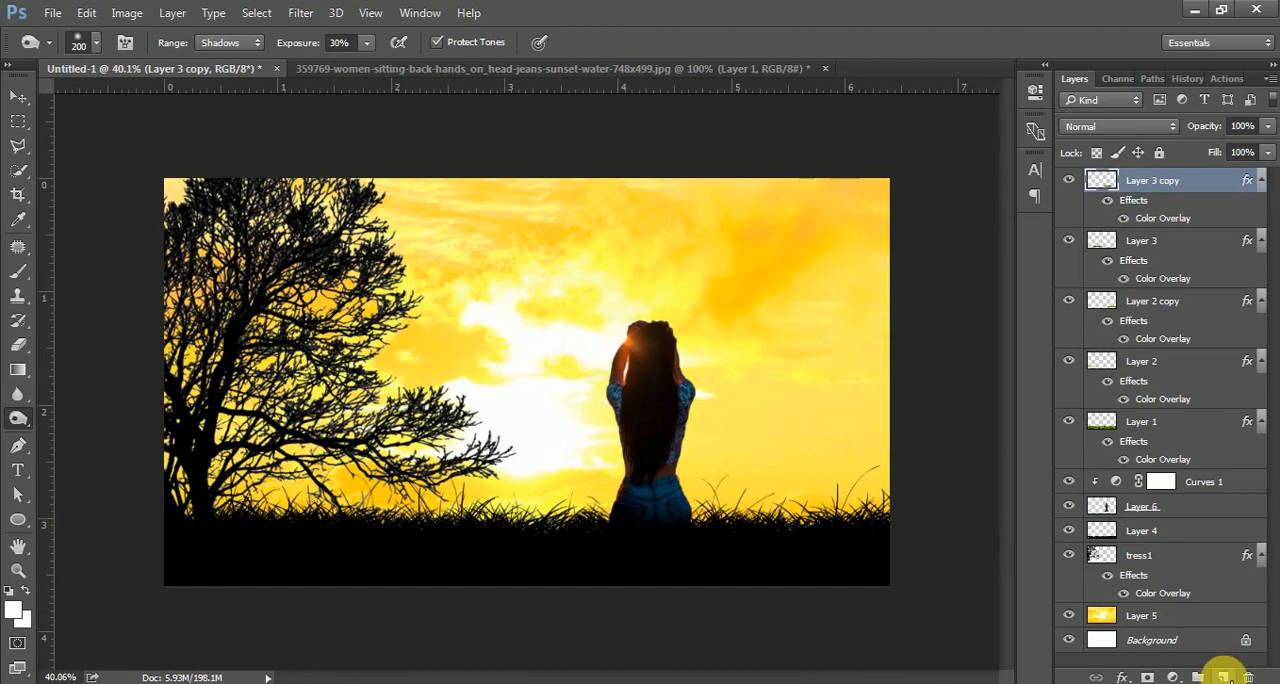
{"action": "left_click", "coordinate": [1222, 676]}
{"action": "key", "text": "b"}
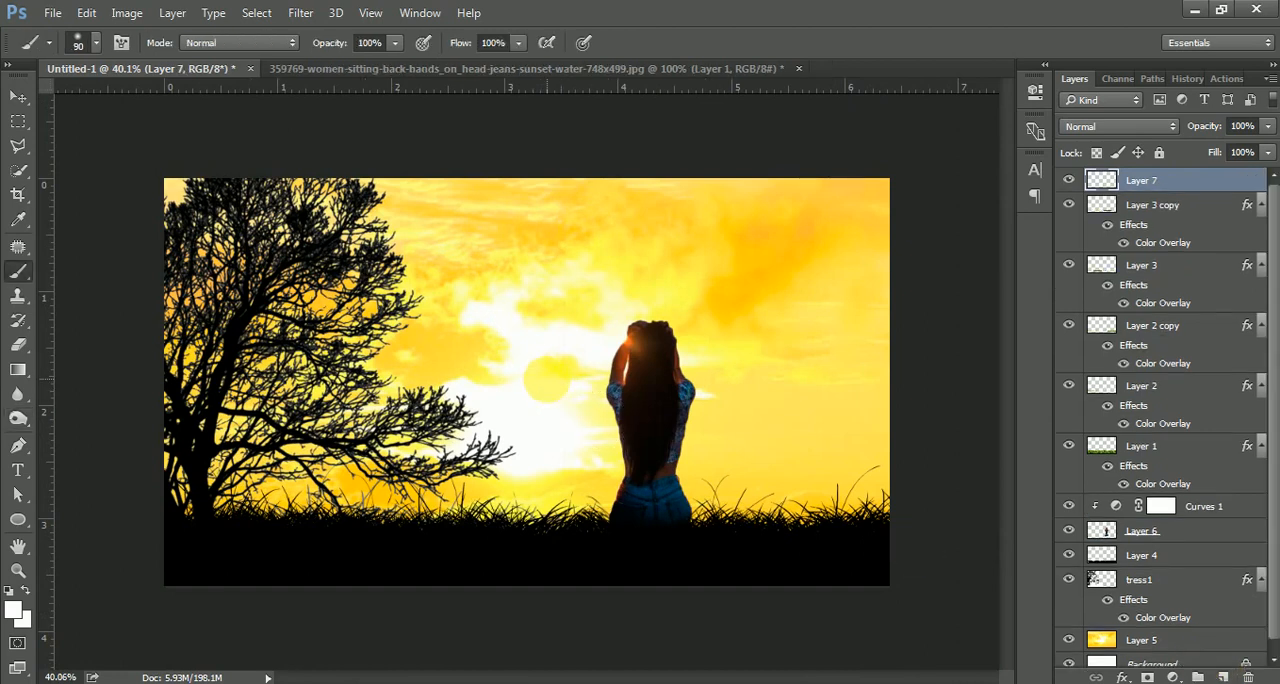
{"action": "key", "text": "bracketright"}
{"action": "key", "text": "bracketright"}
{"action": "key", "text": "bracketright"}
{"action": "key", "text": "bracketright"}
{"action": "key", "text": "bracketright"}
{"action": "key", "text": "bracketright"}
{"action": "key", "text": "bracketright"}
{"action": "key", "text": "bracketright"}
{"action": "key", "text": "bracketright"}
{"action": "key", "text": "bracketright"}
{"action": "key", "text": "bracketright"}
{"action": "key", "text": "bracketright"}
{"action": "key", "text": "bracketright"}
{"action": "left_click", "coordinate": [14, 608]}
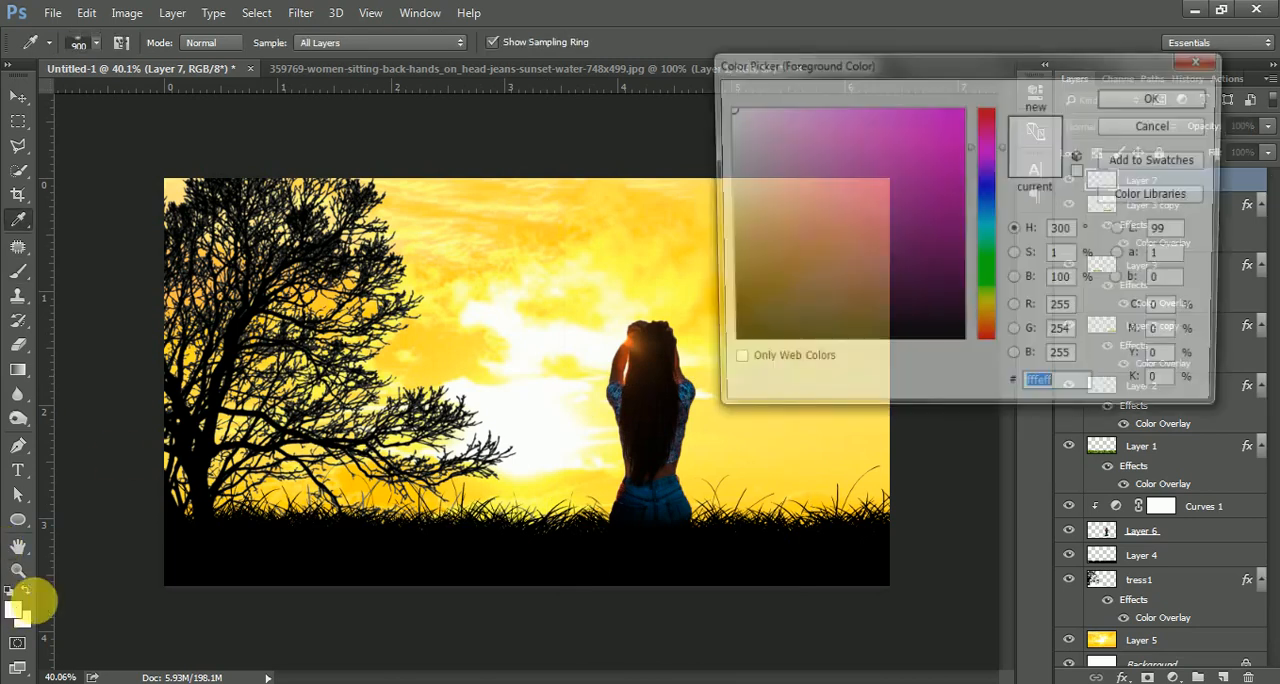
{"action": "left_click", "coordinate": [986, 323]}
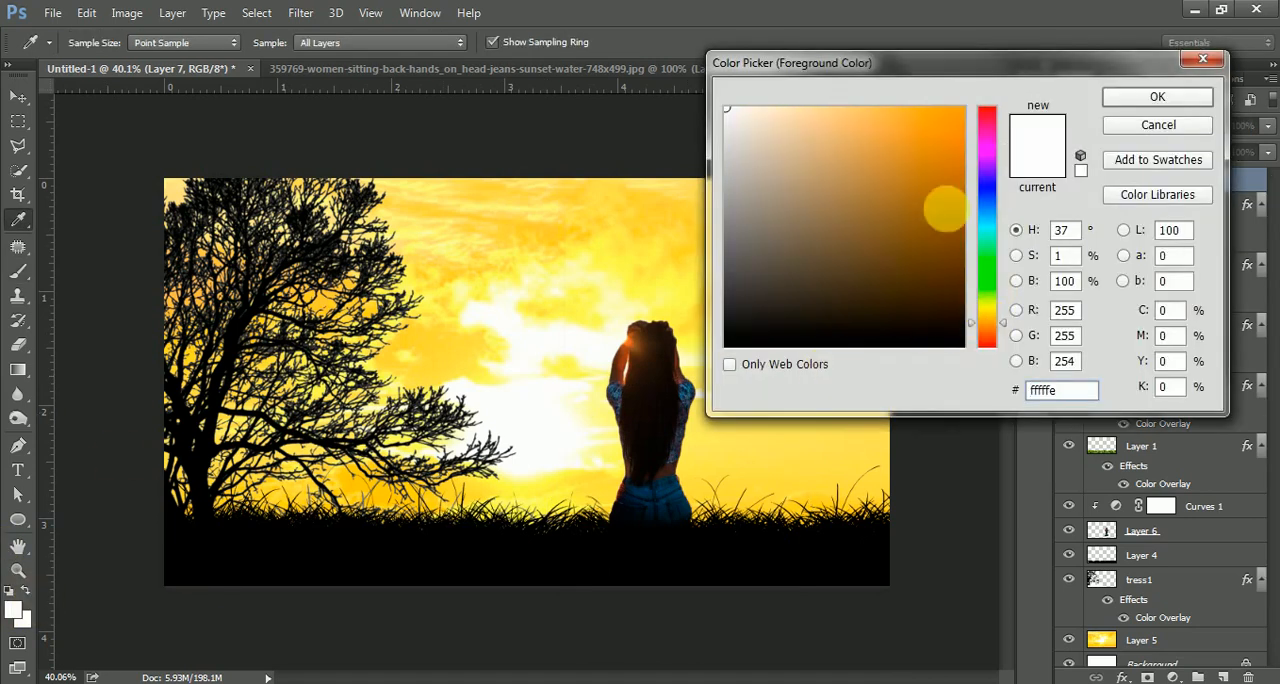
{"action": "left_click", "coordinate": [963, 108]}
{"action": "left_click", "coordinate": [1157, 97]}
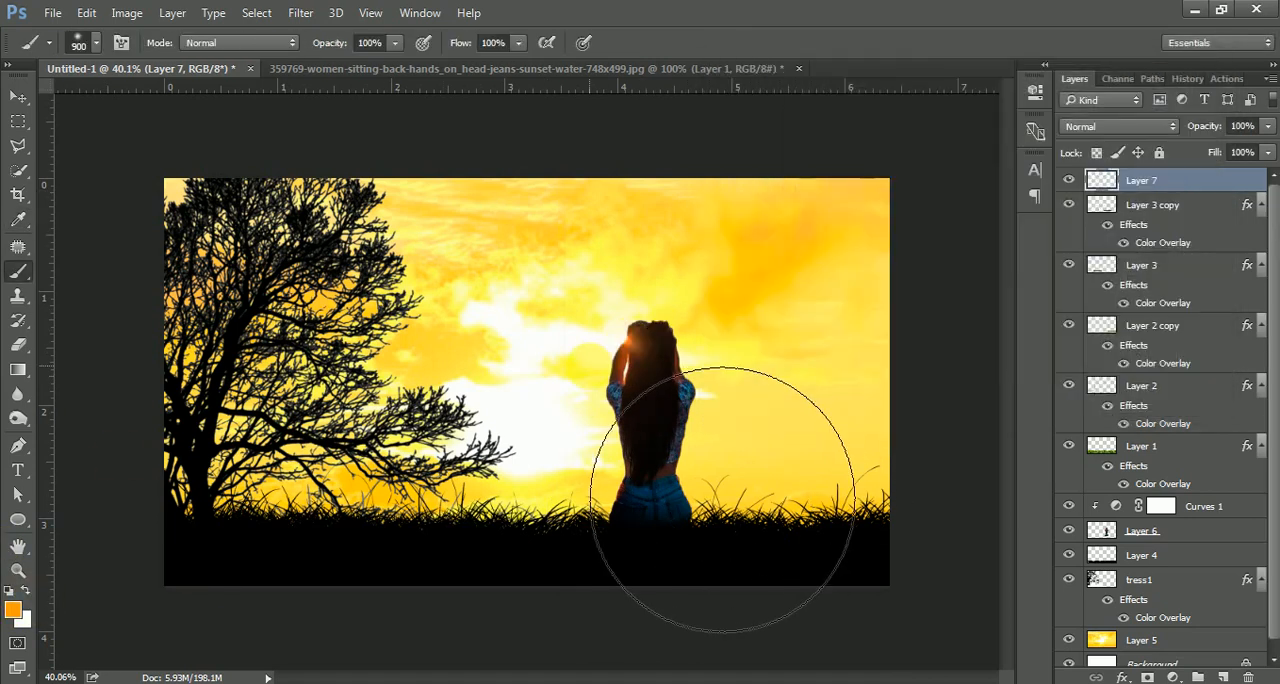
{"action": "left_click", "coordinate": [580, 373]}
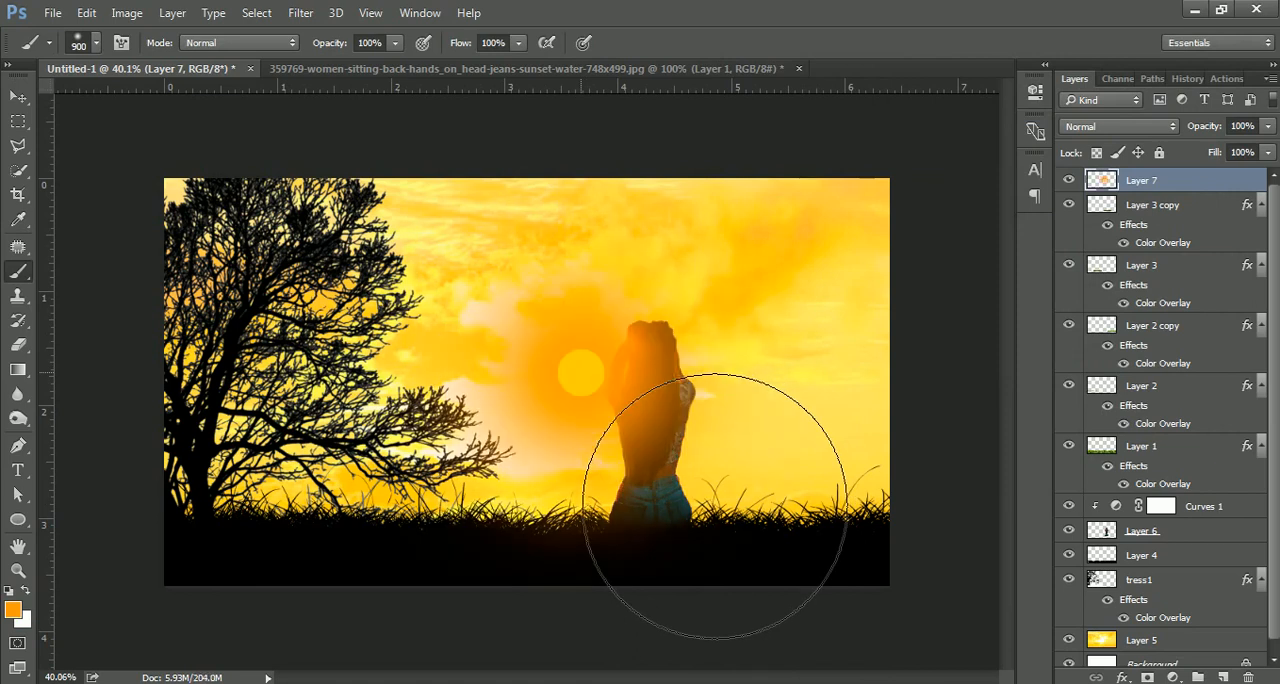
Set the glow layer's blend mode to Screen and lower its opacity to 45%.
{"action": "left_click", "coordinate": [15, 99]}
{"action": "left_click", "coordinate": [1108, 128]}
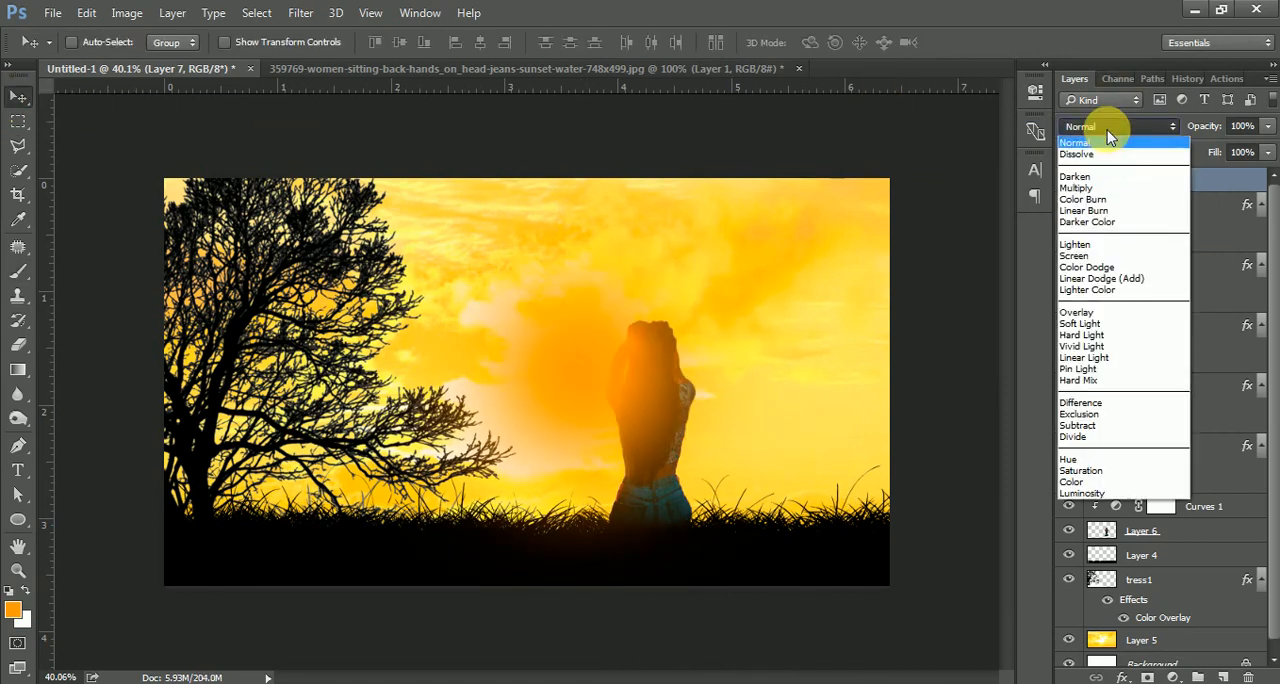
{"action": "left_click", "coordinate": [1094, 256]}
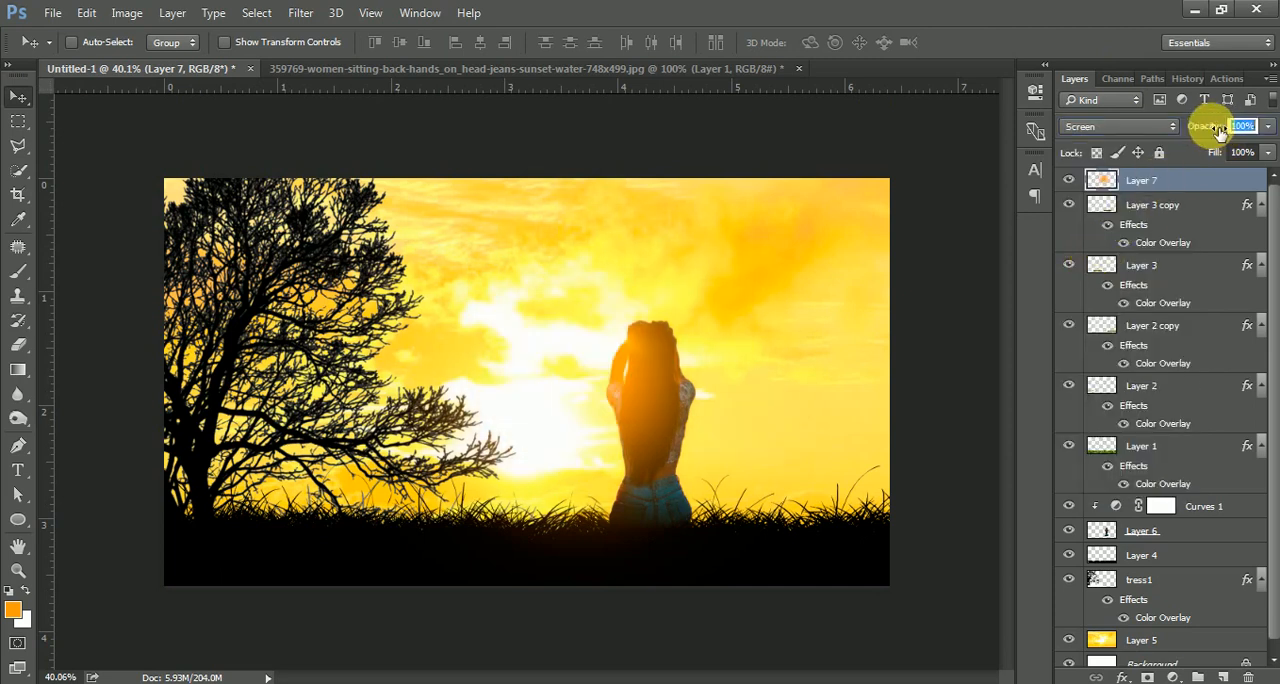
{"action": "left_click_drag", "start_coordinate": [1219, 133], "coordinate": [1197, 135]}
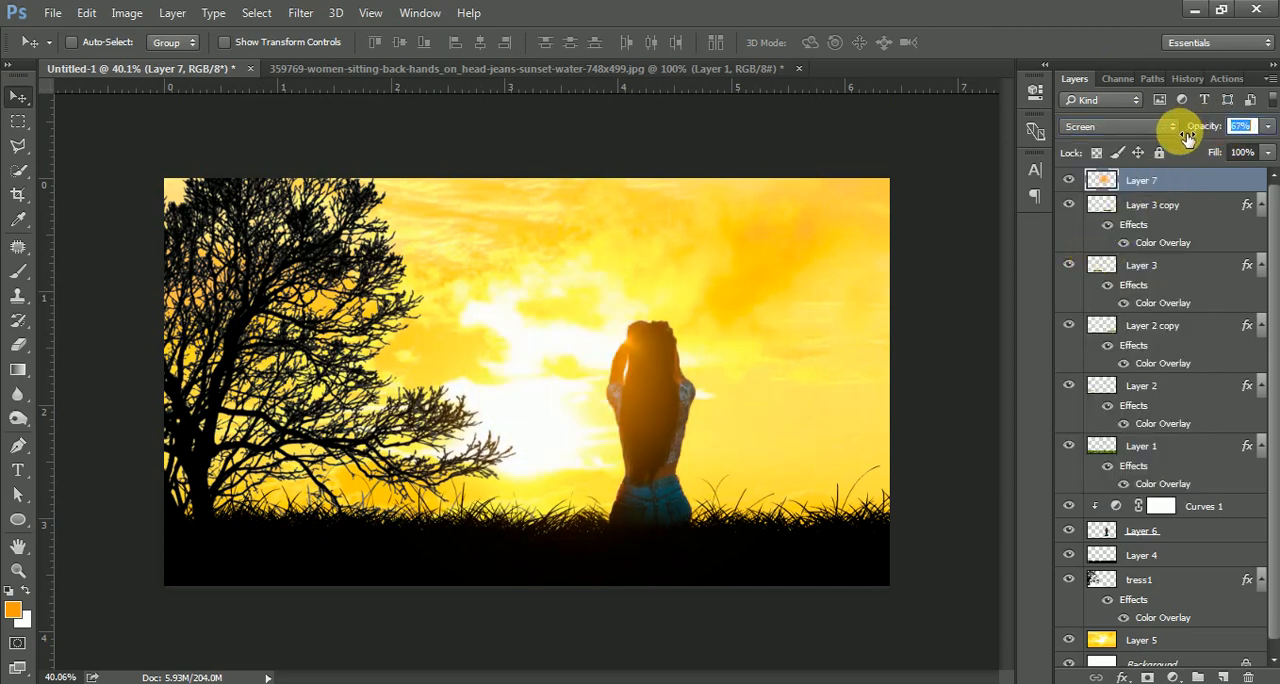
{"action": "left_click", "coordinate": [1070, 187]}
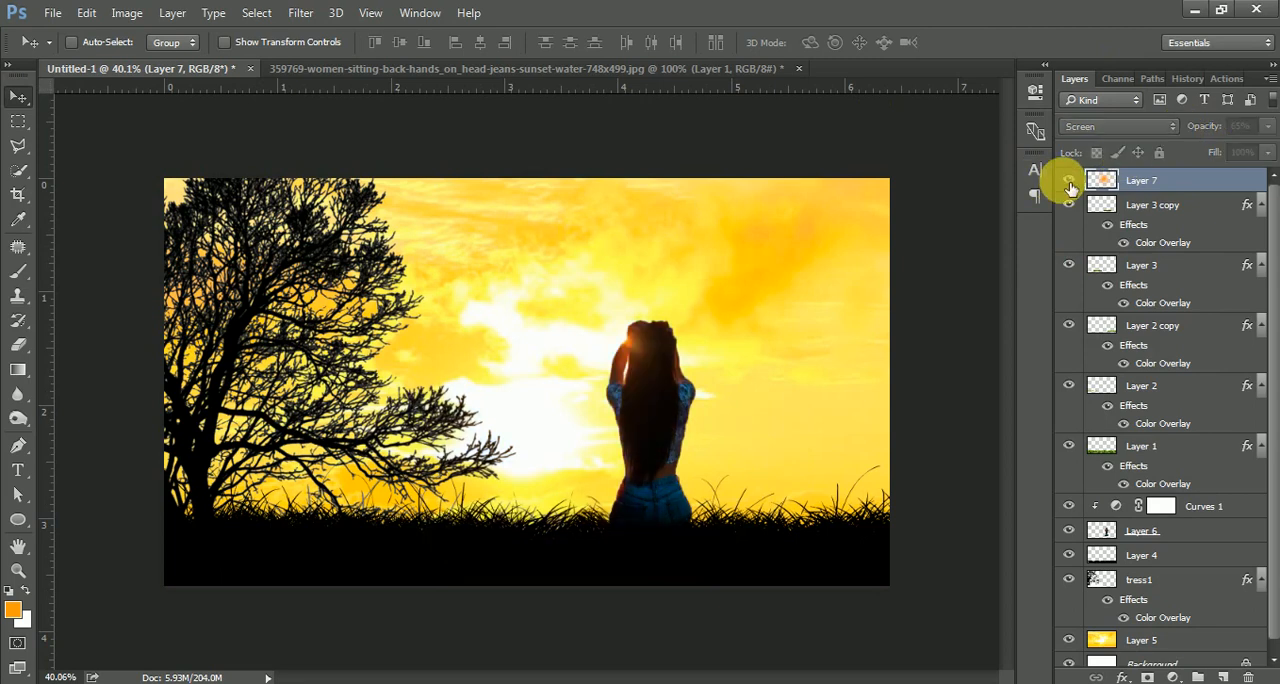
{"action": "left_click", "coordinate": [1070, 188]}
{"action": "left_click", "coordinate": [1070, 188]}
{"action": "left_click", "coordinate": [1070, 188]}
{"action": "mouse_move", "coordinate": [1221, 133]}
{"action": "left_mouse_down"}
{"action": "mouse_move", "coordinate": [1178, 130]}
{"action": "mouse_move", "coordinate": [1202, 131]}
{"action": "left_mouse_up"}
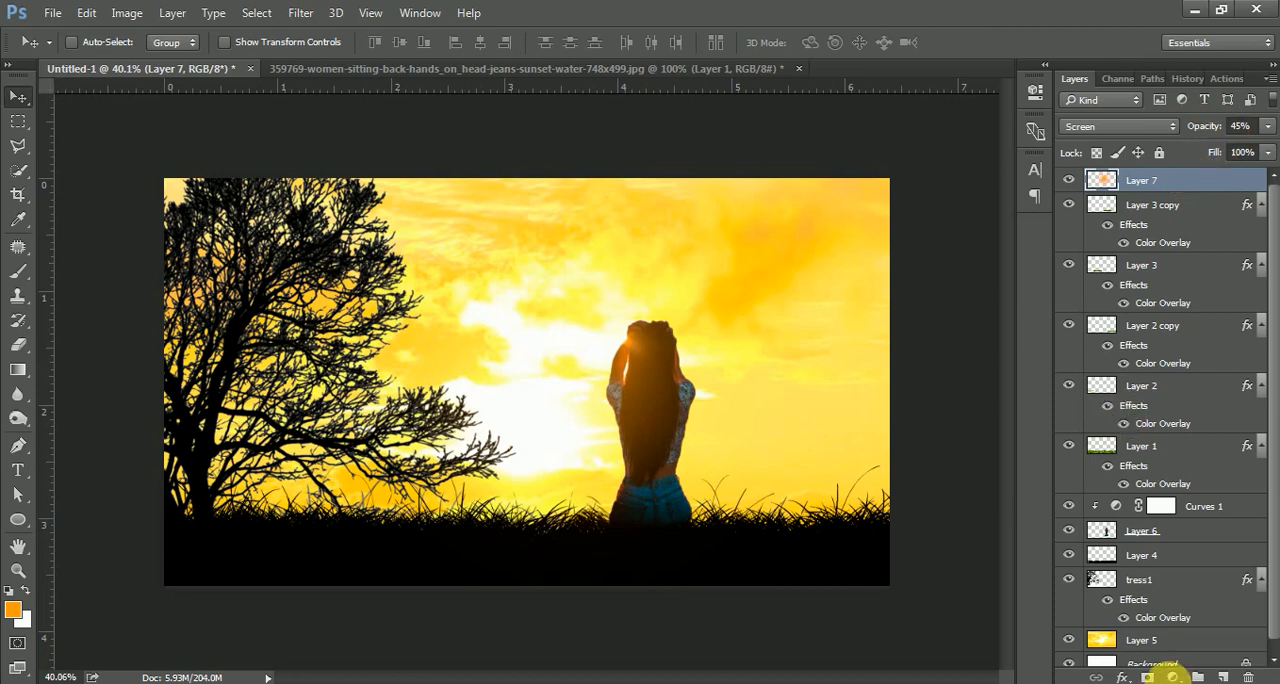
Add a Solid Color fill layer in orange ff9c00 and set its blend mode to Color.
{"action": "left_click", "coordinate": [1172, 677]}
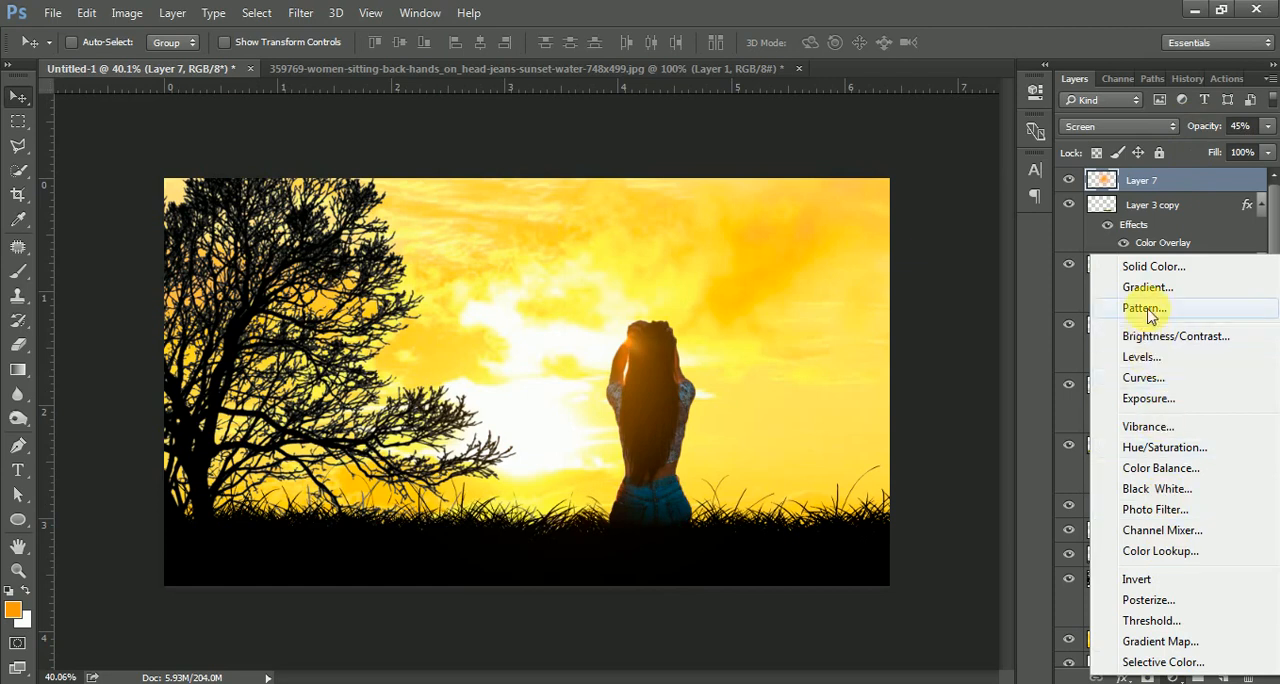
{"action": "left_click", "coordinate": [1152, 266]}
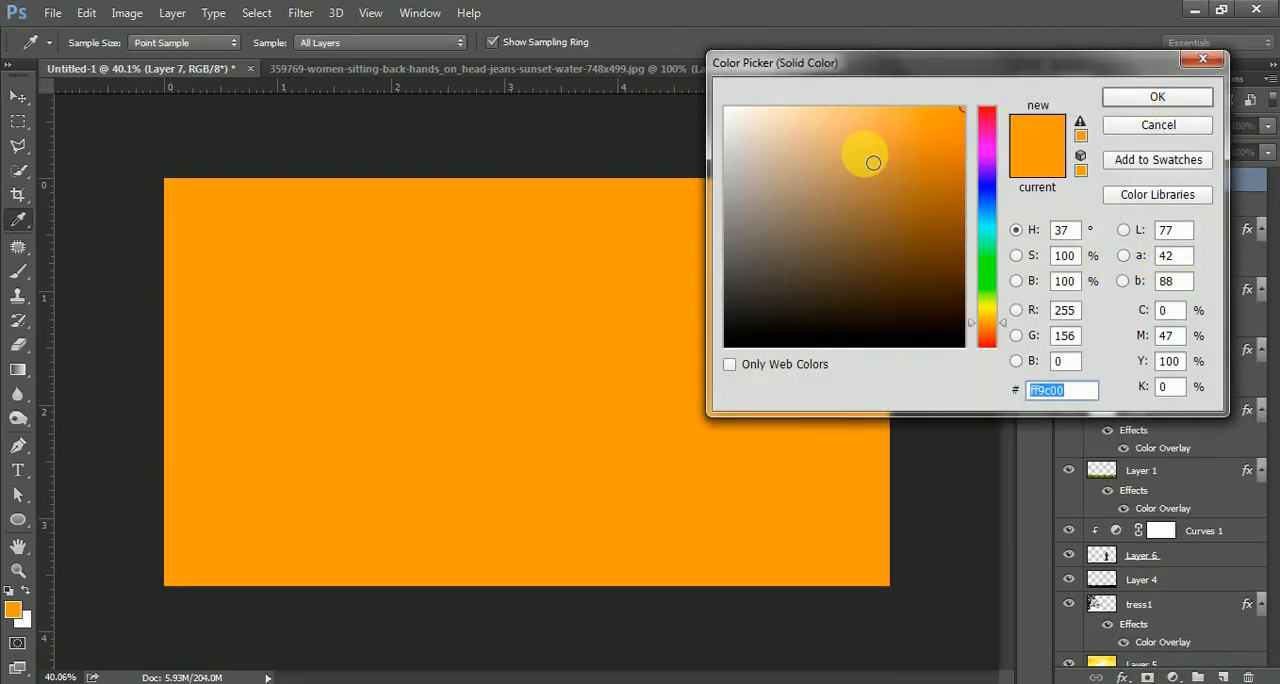
{"action": "left_click", "coordinate": [1157, 96]}
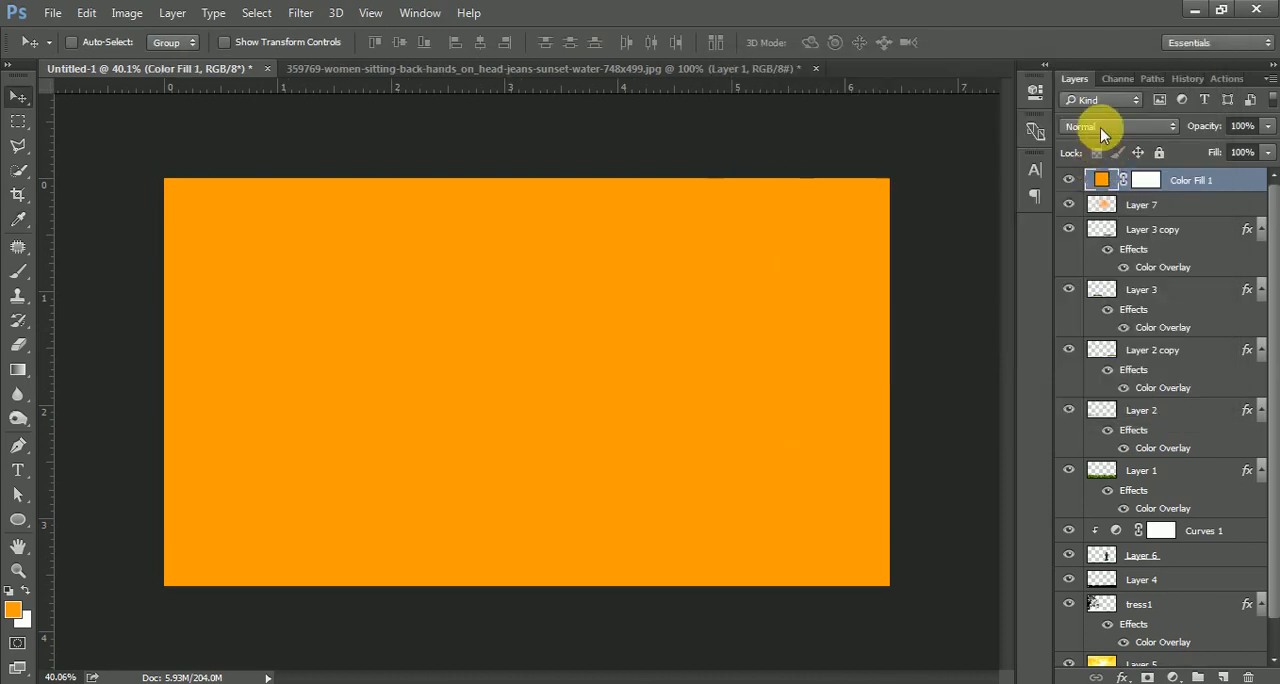
{"action": "left_click", "coordinate": [1100, 127]}
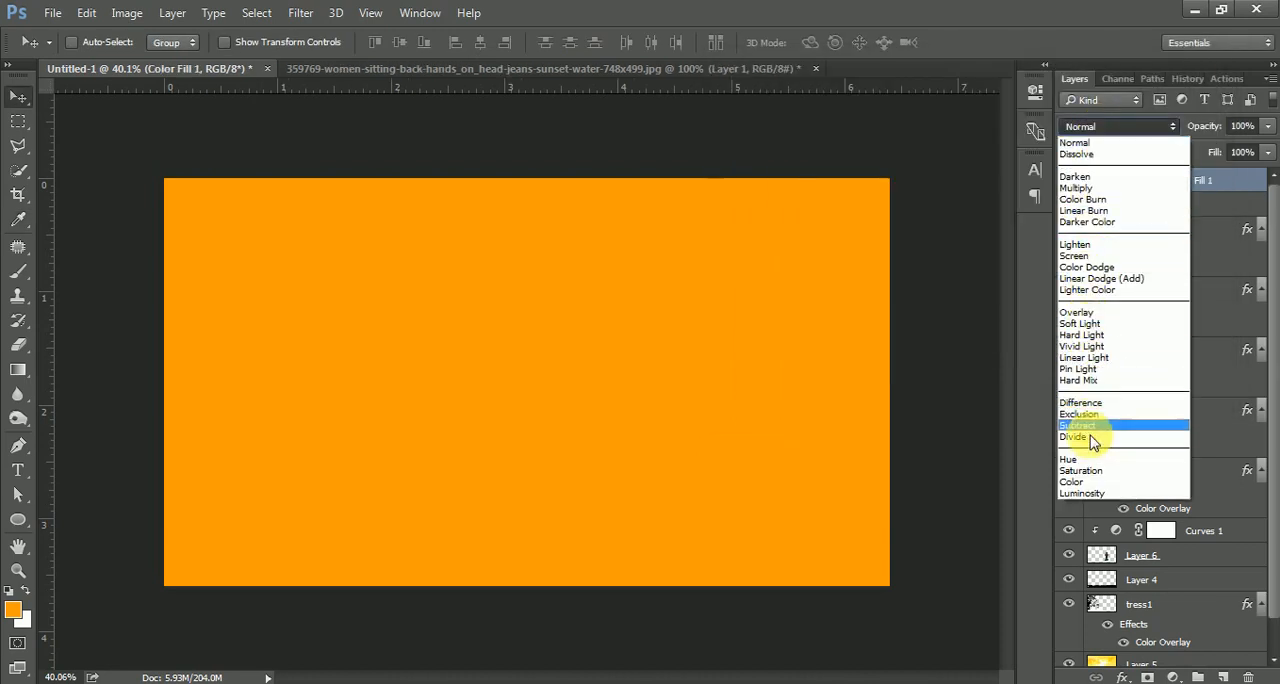
{"action": "left_click", "coordinate": [1093, 481]}
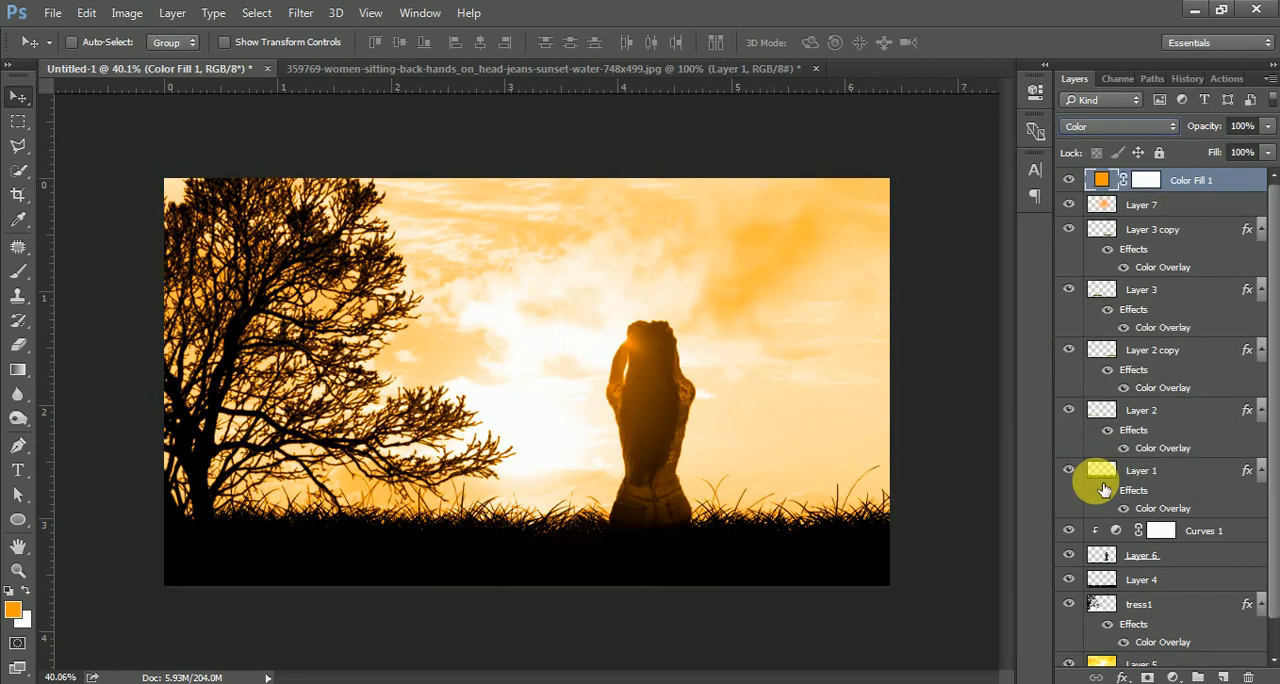
Move the orange Color Fill layer down the stack to sit just above Layer 5.
{"action": "left_click", "coordinate": [1071, 182]}
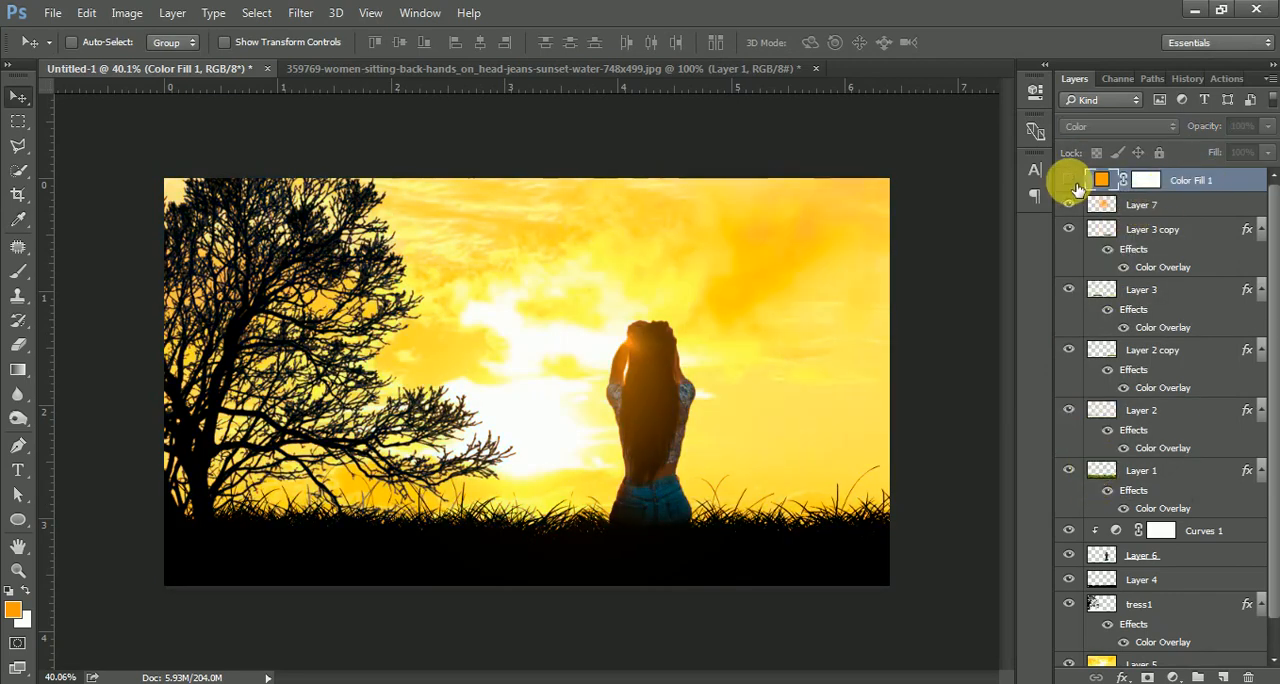
{"action": "left_click", "coordinate": [1071, 182]}
{"action": "left_click", "coordinate": [1071, 182]}
{"action": "left_click", "coordinate": [1071, 182]}
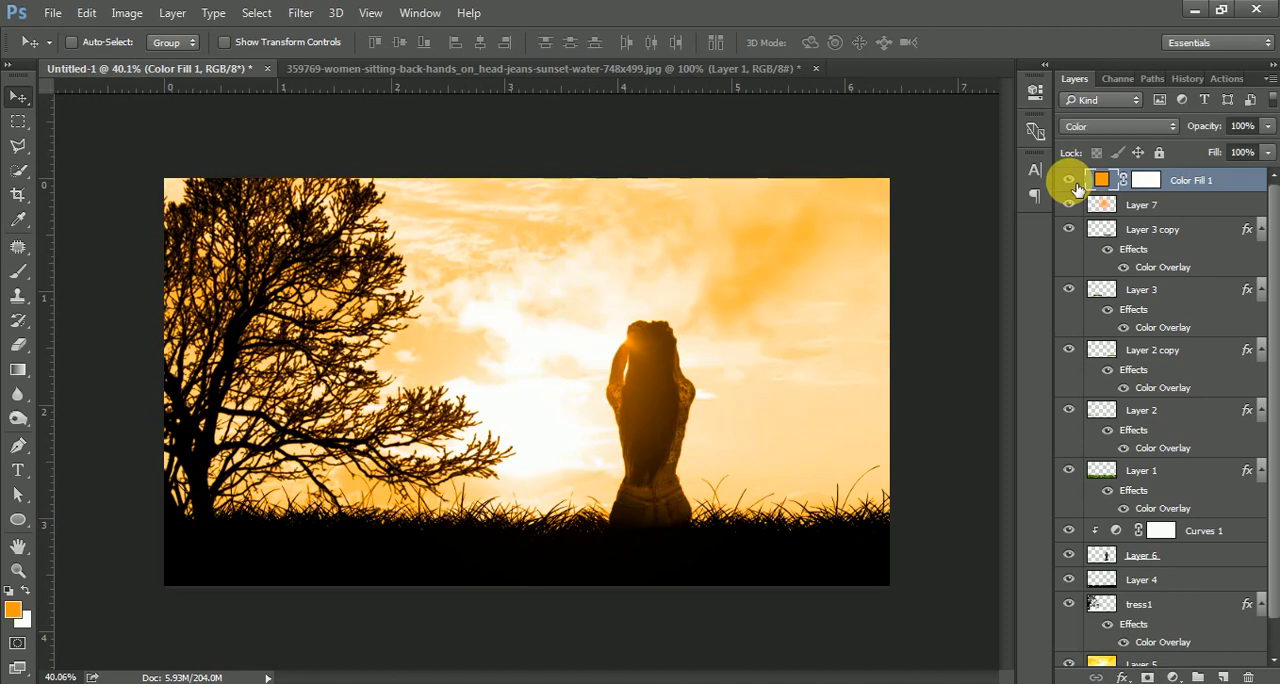
{"action": "left_click", "coordinate": [1073, 184]}
{"action": "left_click_drag", "start_coordinate": [1186, 174], "coordinate": [1185, 654]}
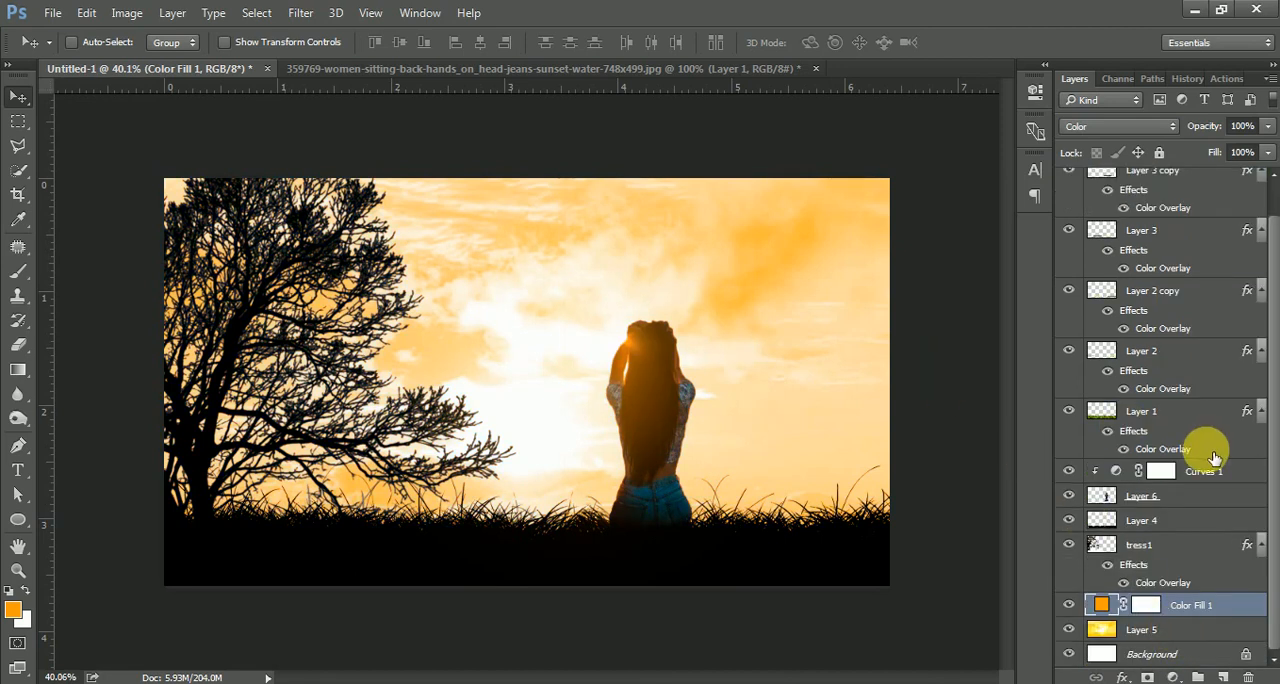
Add a Curves adjustment clipped to Layer 5 and nudge the curve's midpoint and highlight point slightly upward.
{"action": "left_click", "coordinate": [1140, 630]}
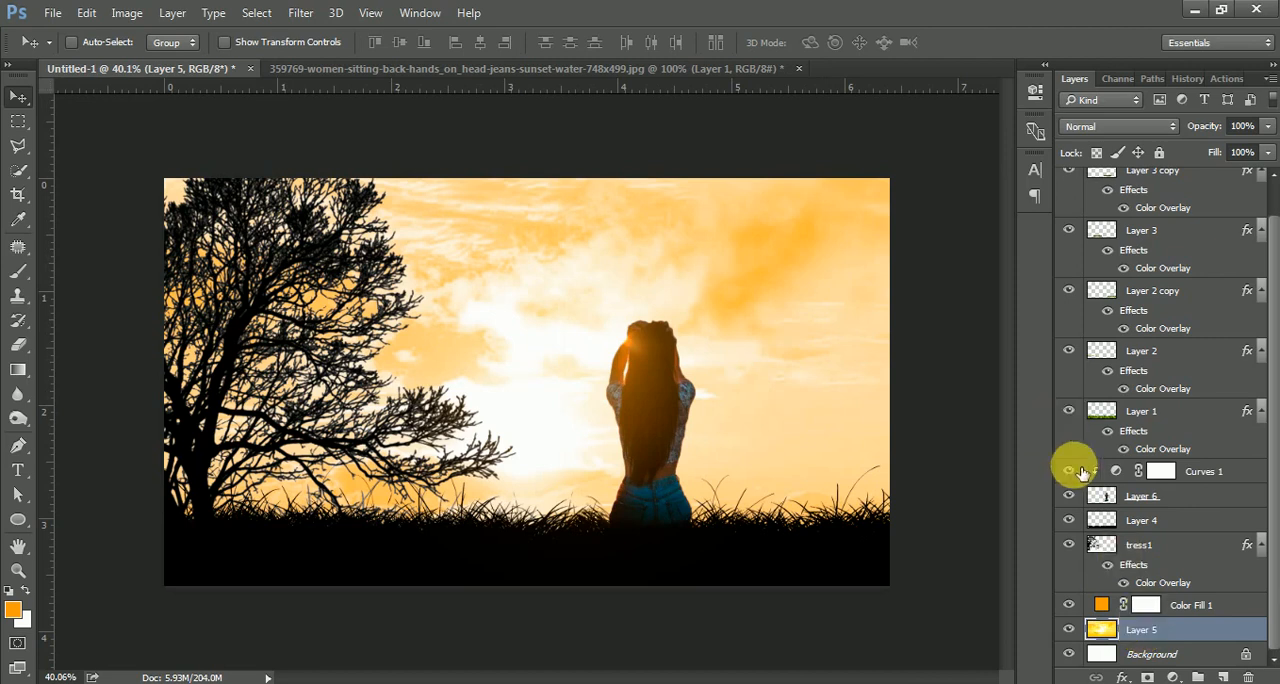
{"action": "left_click", "coordinate": [1176, 677]}
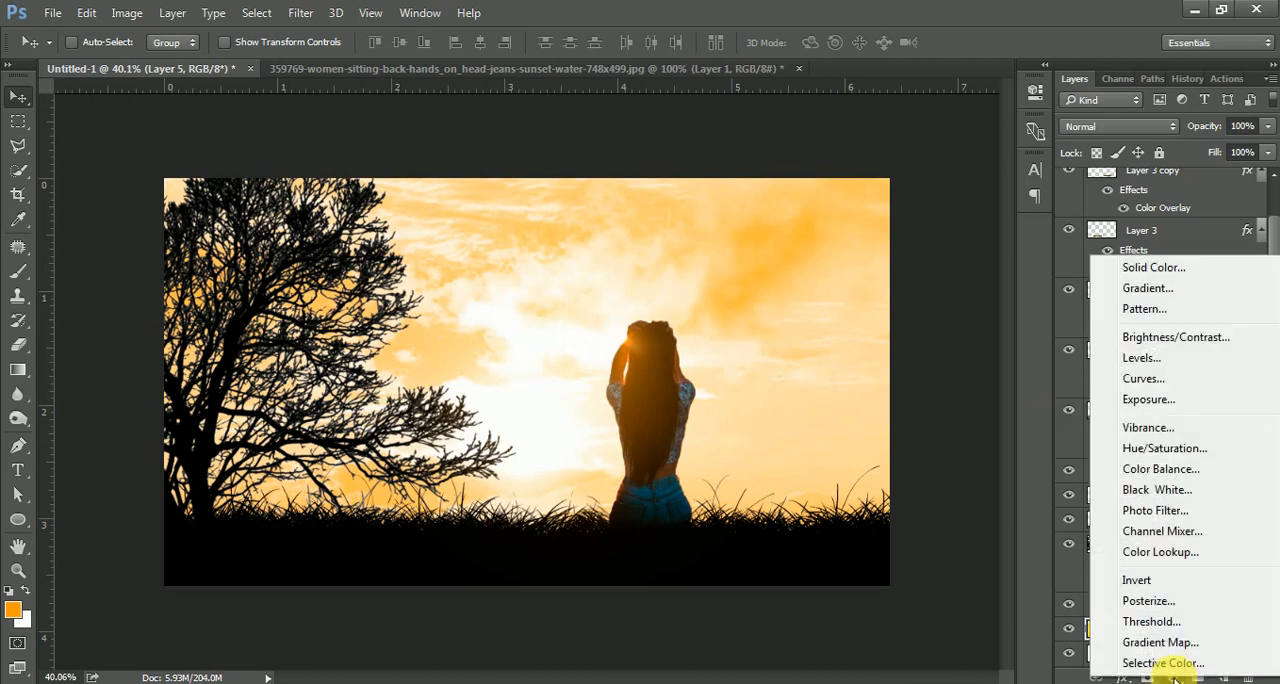
{"action": "left_click", "coordinate": [1160, 382]}
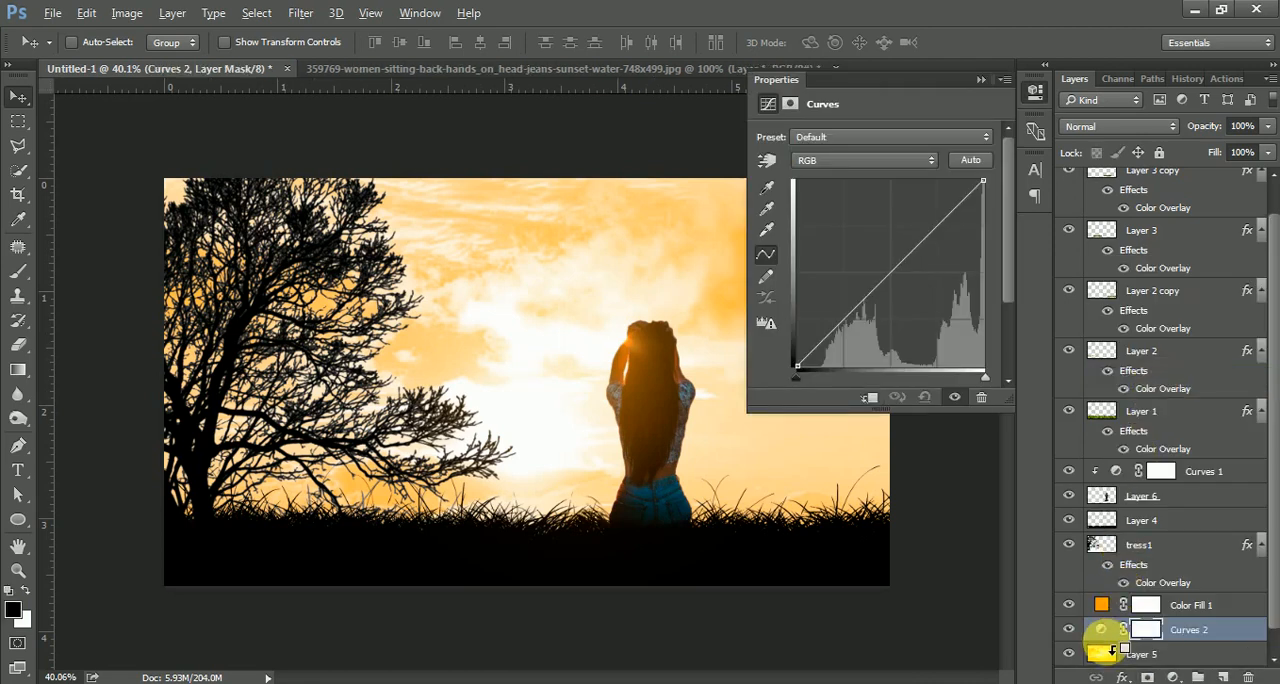
{"action": "left_click", "coordinate": [1112, 648], "text": "alt"}
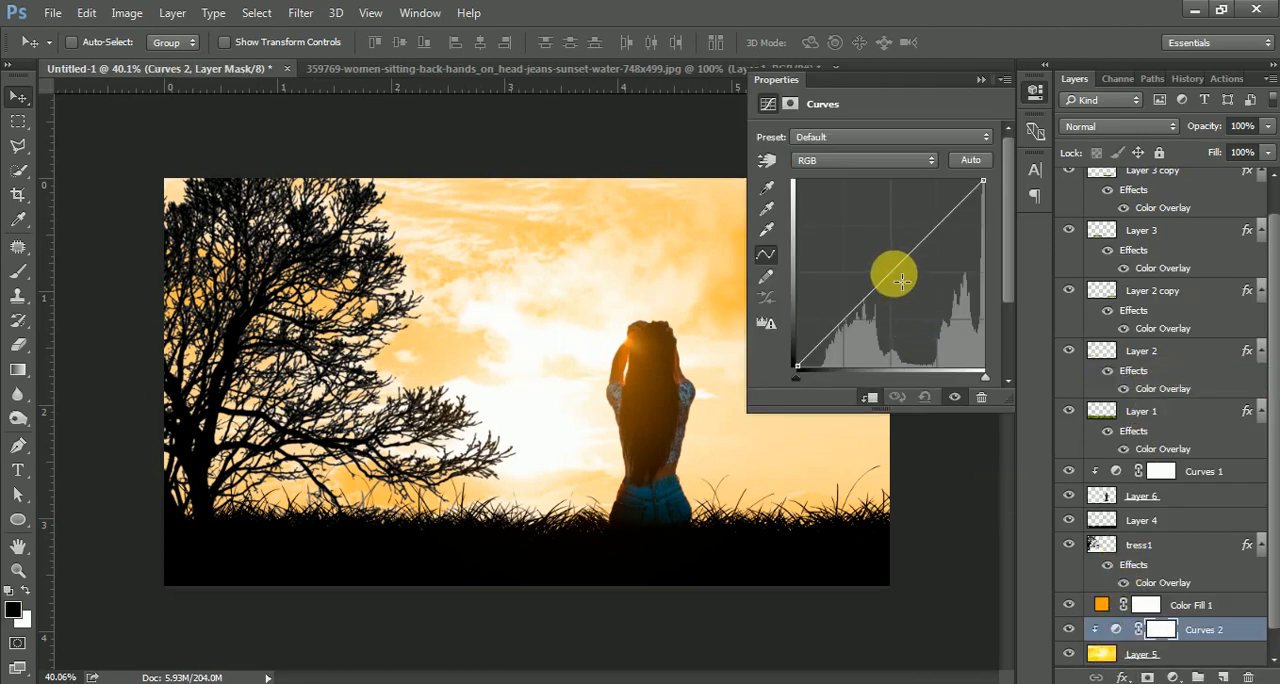
{"action": "mouse_move", "coordinate": [895, 275]}
{"action": "left_mouse_down"}
{"action": "mouse_move", "coordinate": [913, 294]}
{"action": "mouse_move", "coordinate": [891, 271]}
{"action": "left_mouse_up"}
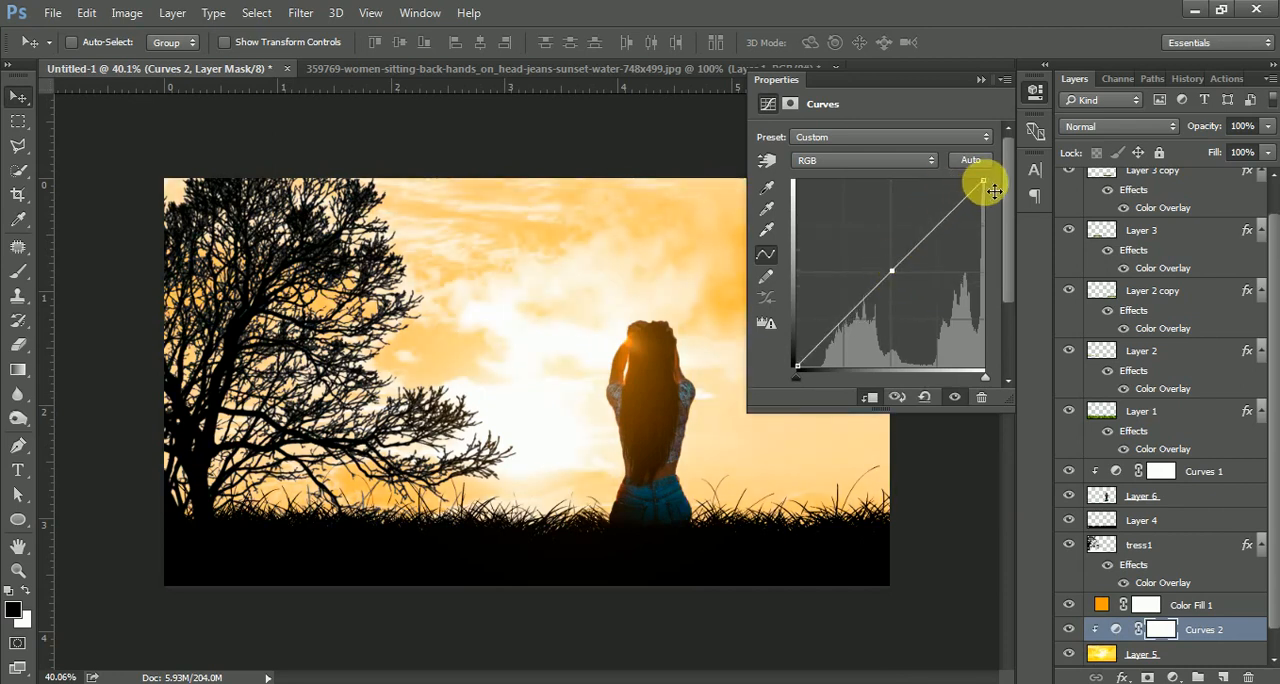
{"action": "mouse_move", "coordinate": [994, 191]}
{"action": "left_mouse_down"}
{"action": "mouse_move", "coordinate": [992, 210]}
{"action": "mouse_move", "coordinate": [994, 177]}
{"action": "left_mouse_up"}
{"action": "left_click", "coordinate": [981, 79]}
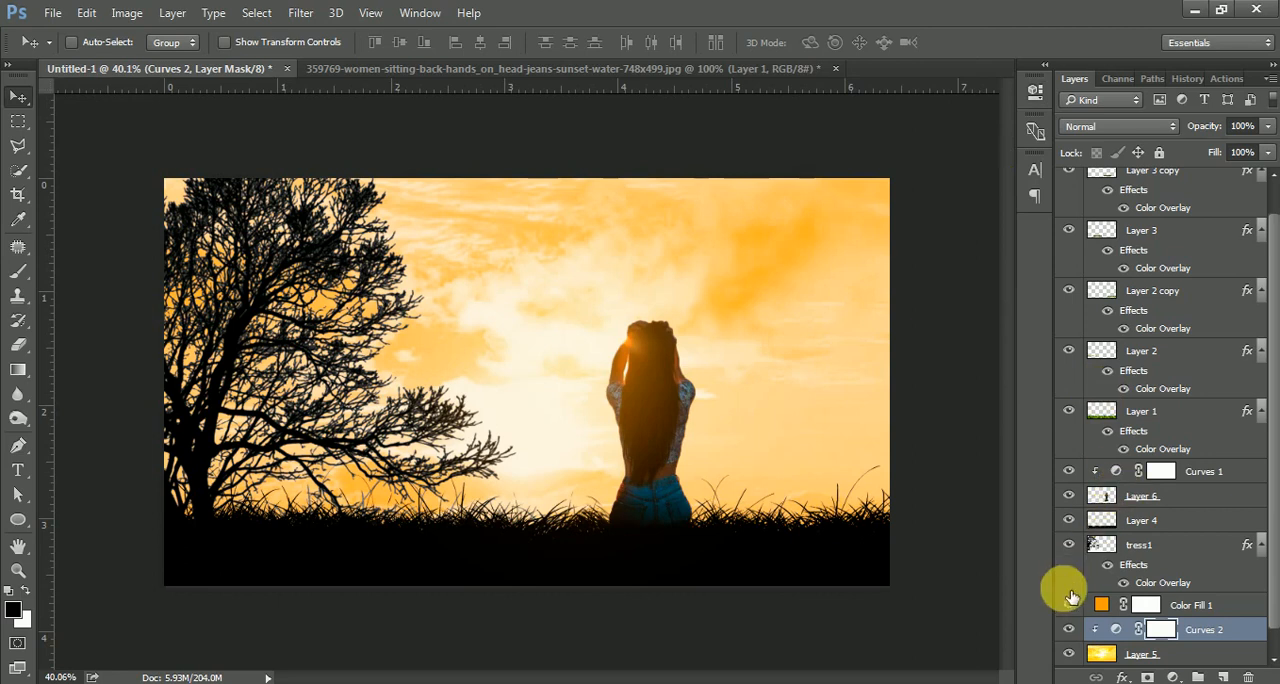
{"action": "left_click", "coordinate": [1070, 605]}
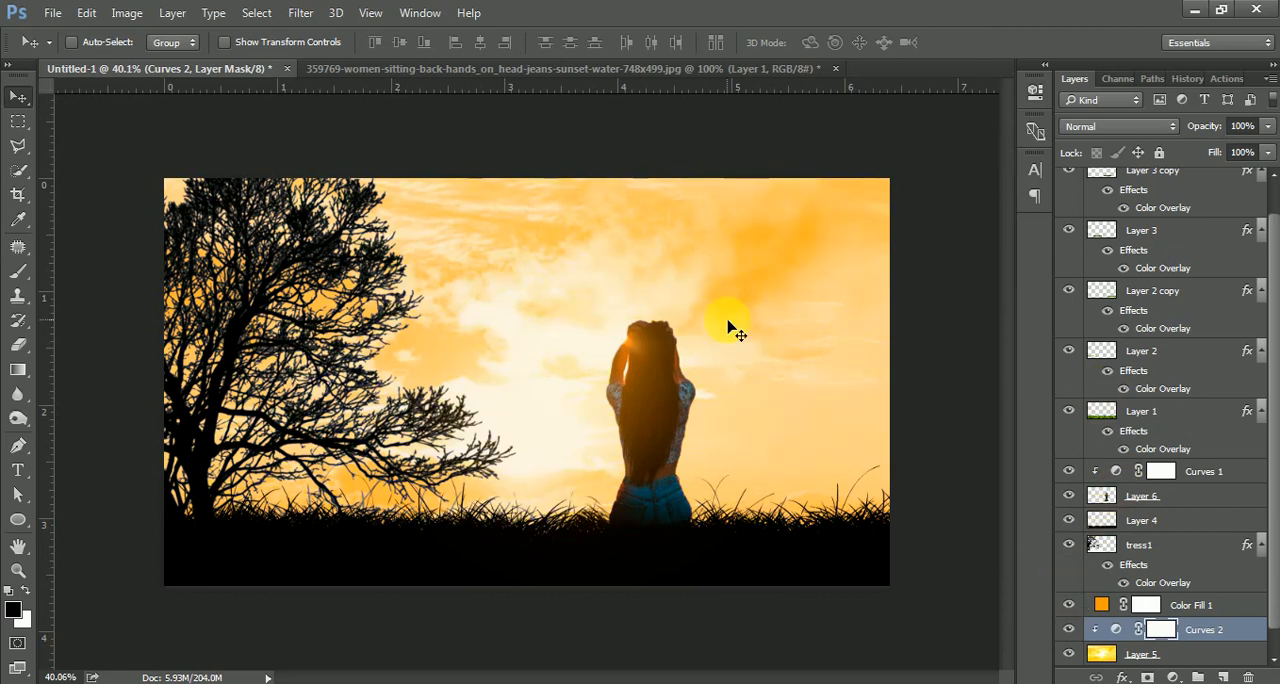
{"action": "scroll", "coordinate": [737, 333], "scroll_direction": "down", "scroll_amount": 2}
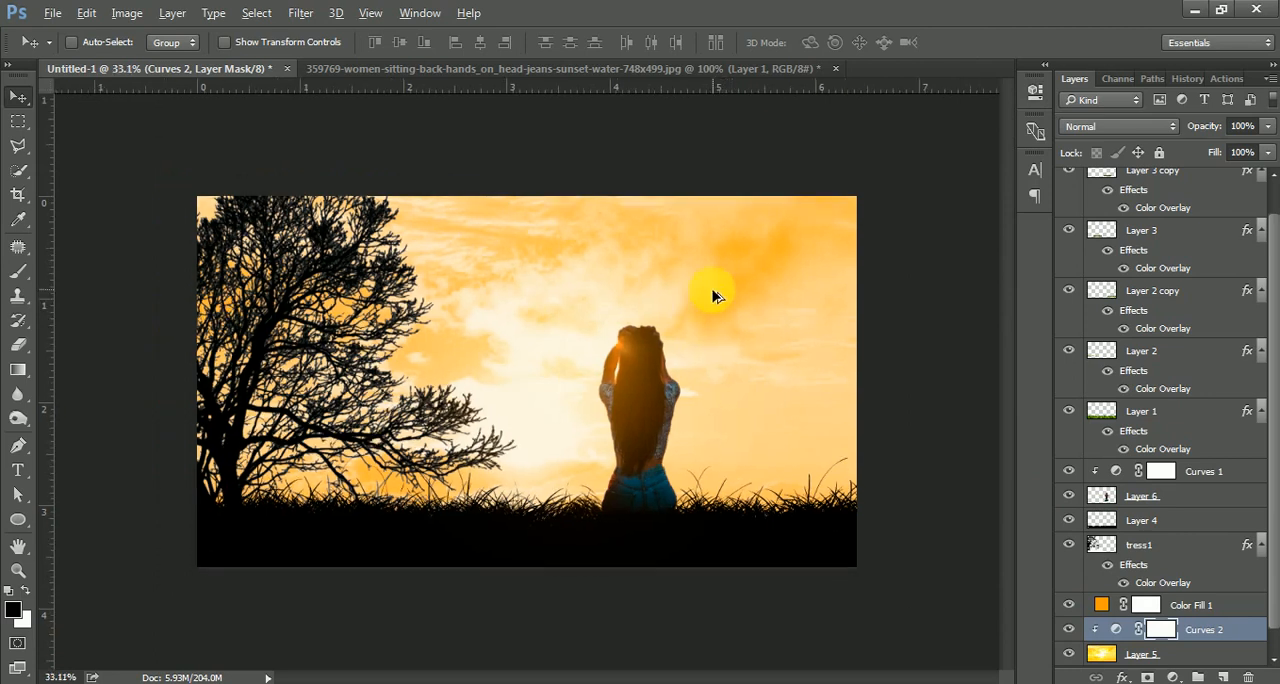